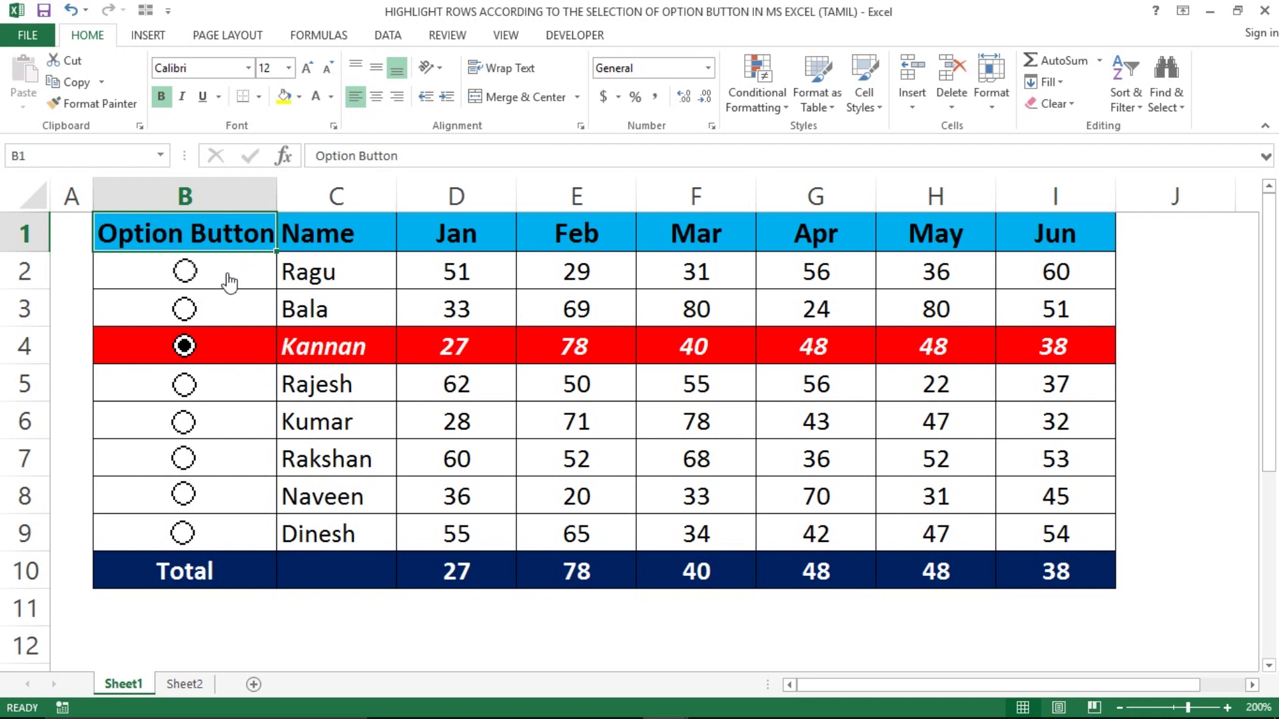
# Step: Try the option buttons for Kumar, Bala, Dinesh, Kannan, Rajesh and Rakshan, watching each row highlight
pyautogui.click(183, 422)
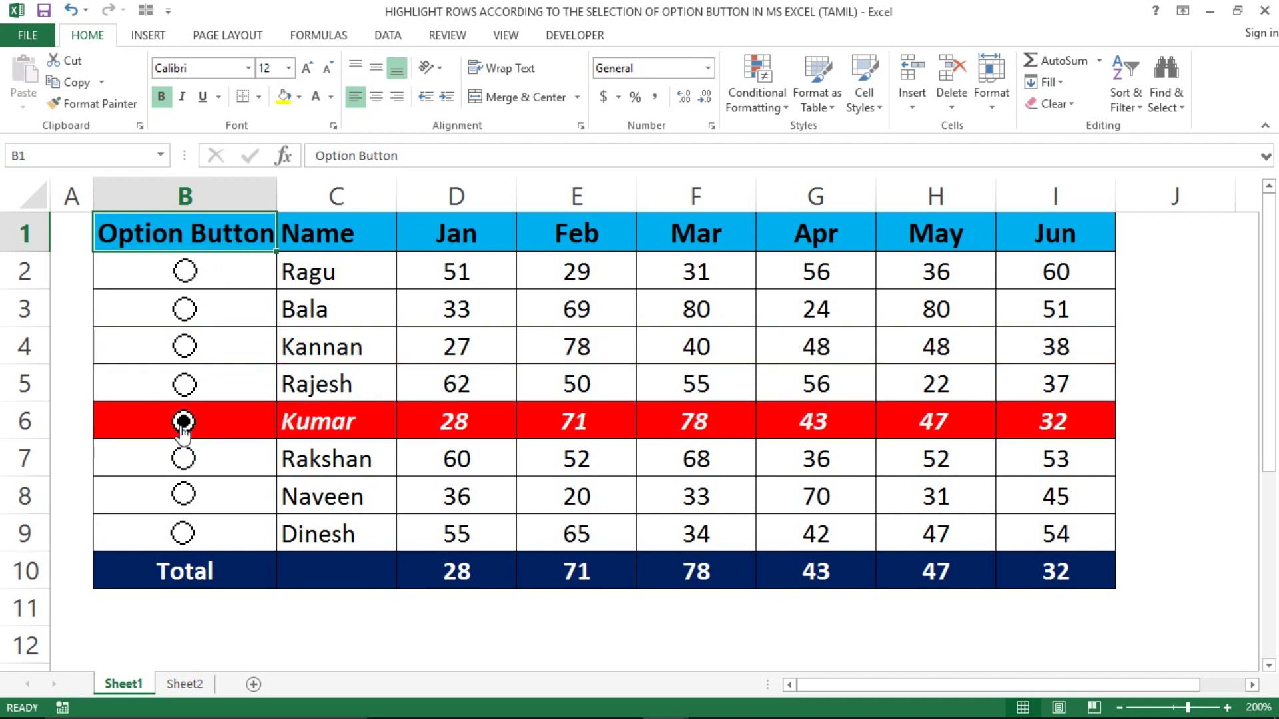
pyautogui.click(184, 311)
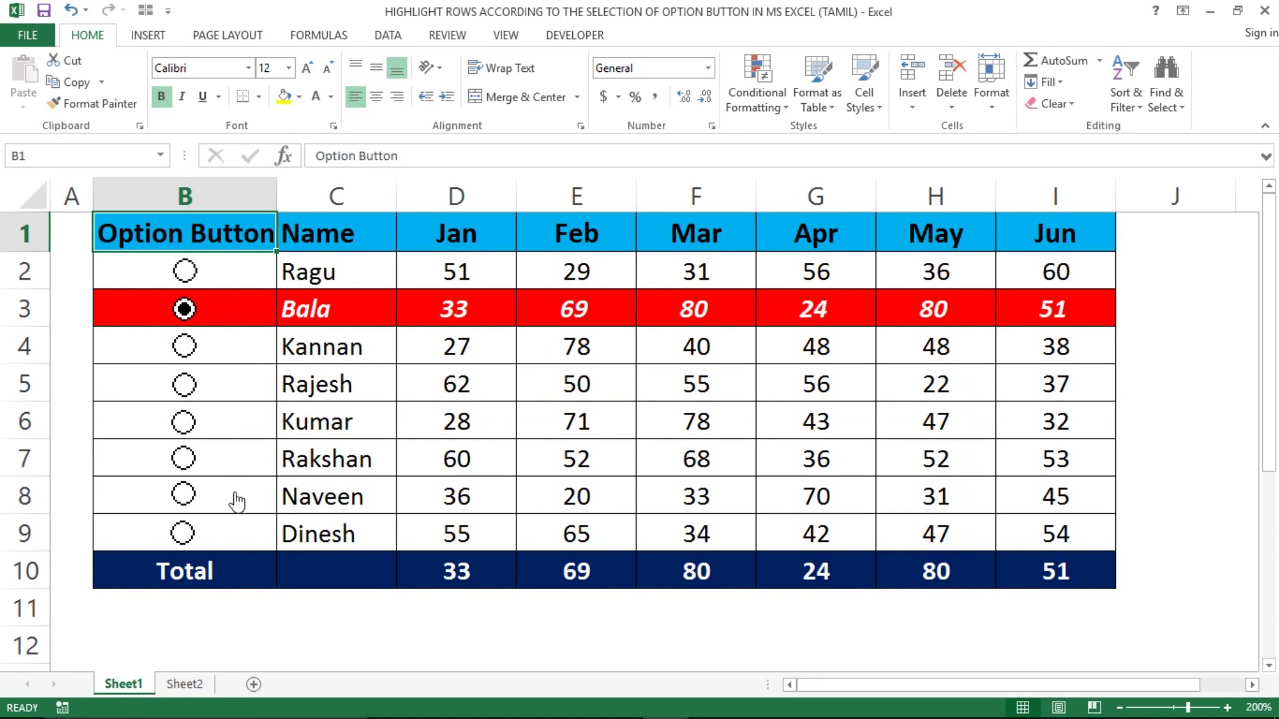
pyautogui.click(183, 532)
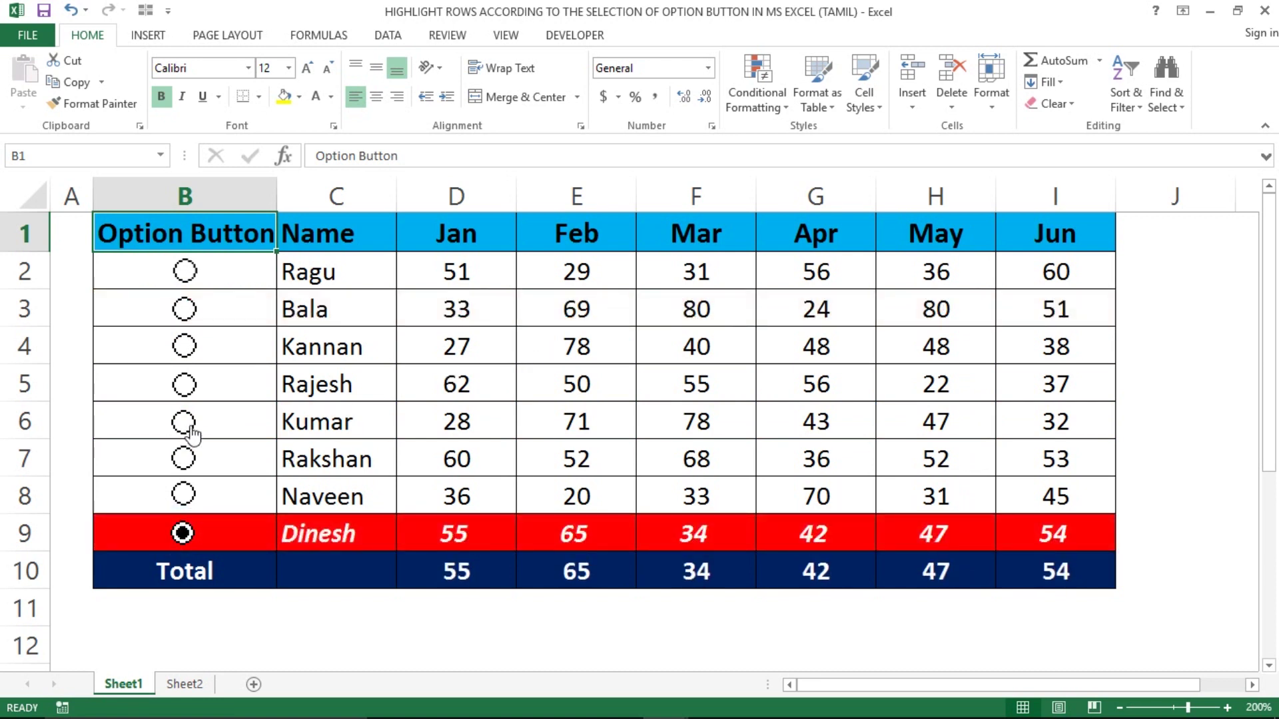
pyautogui.click(184, 422)
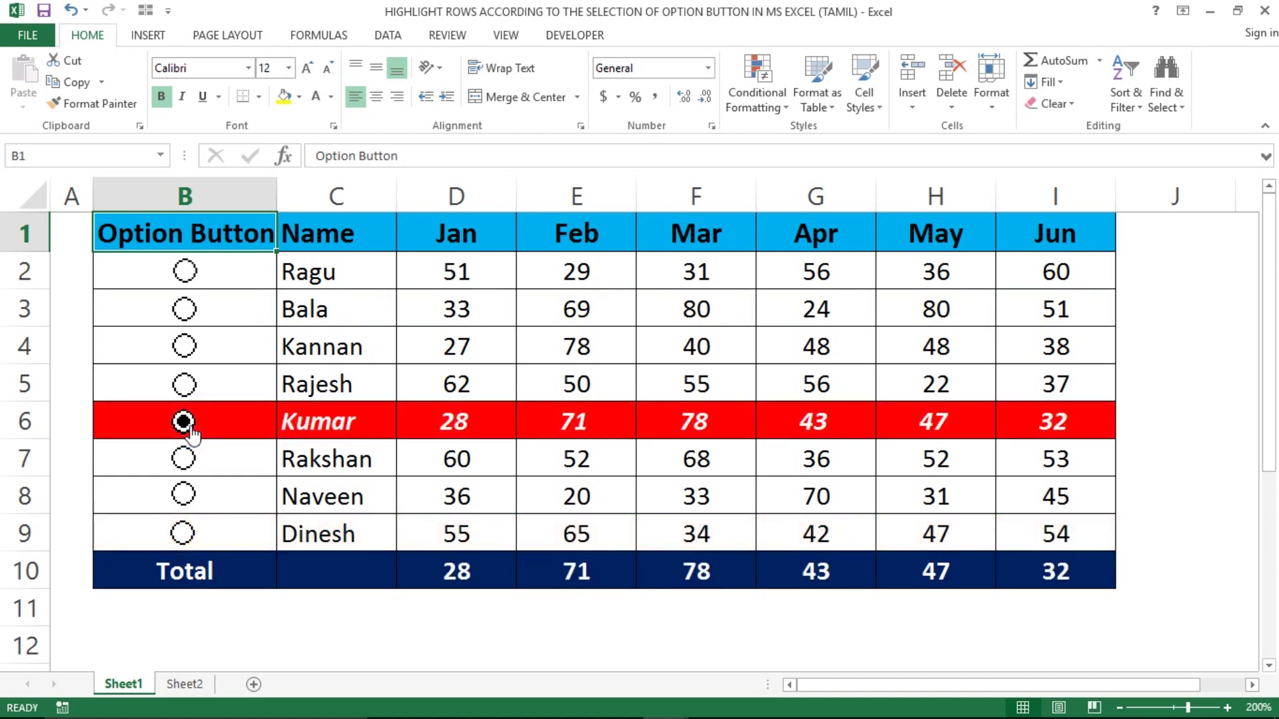
pyautogui.click(184, 346)
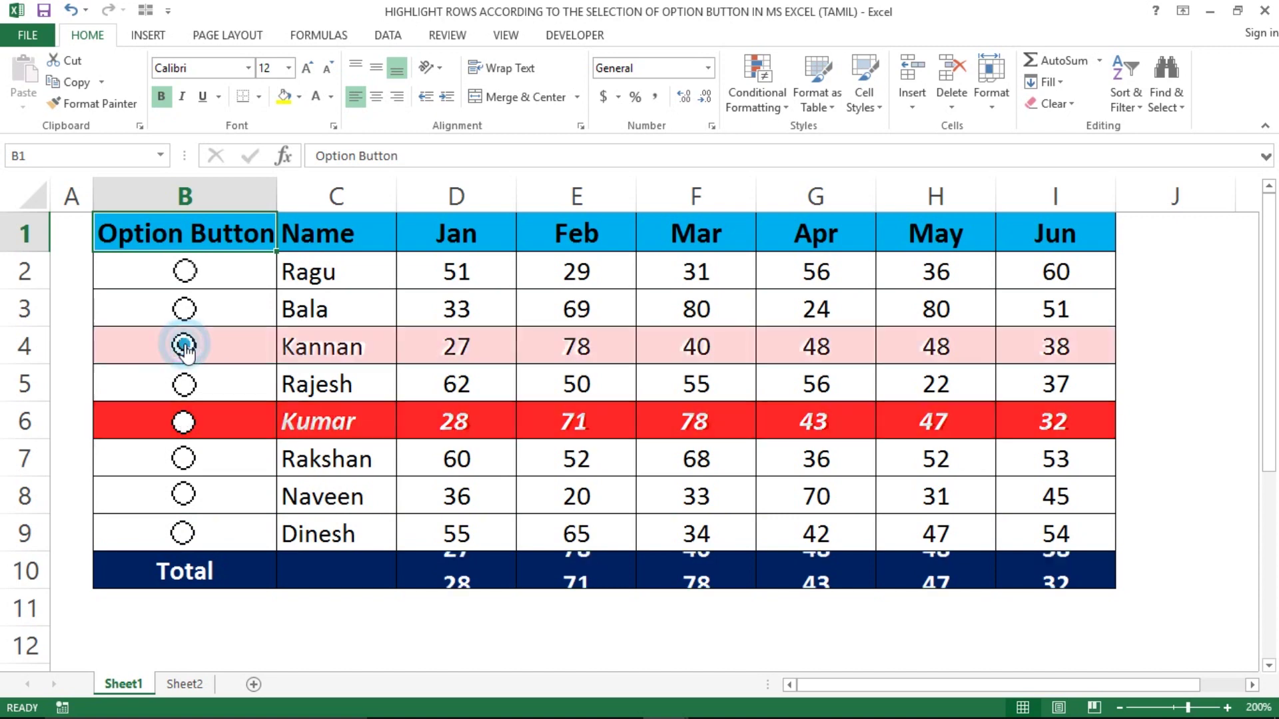
pyautogui.click(186, 309)
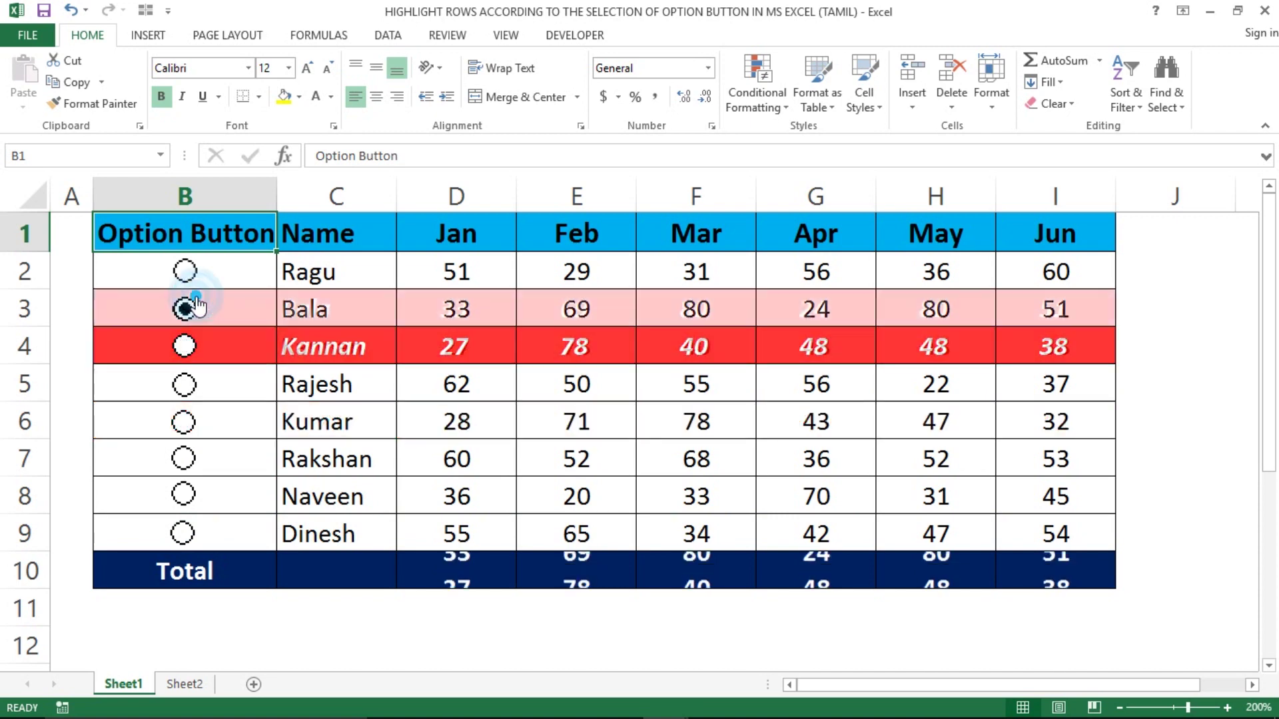
pyautogui.click(190, 377)
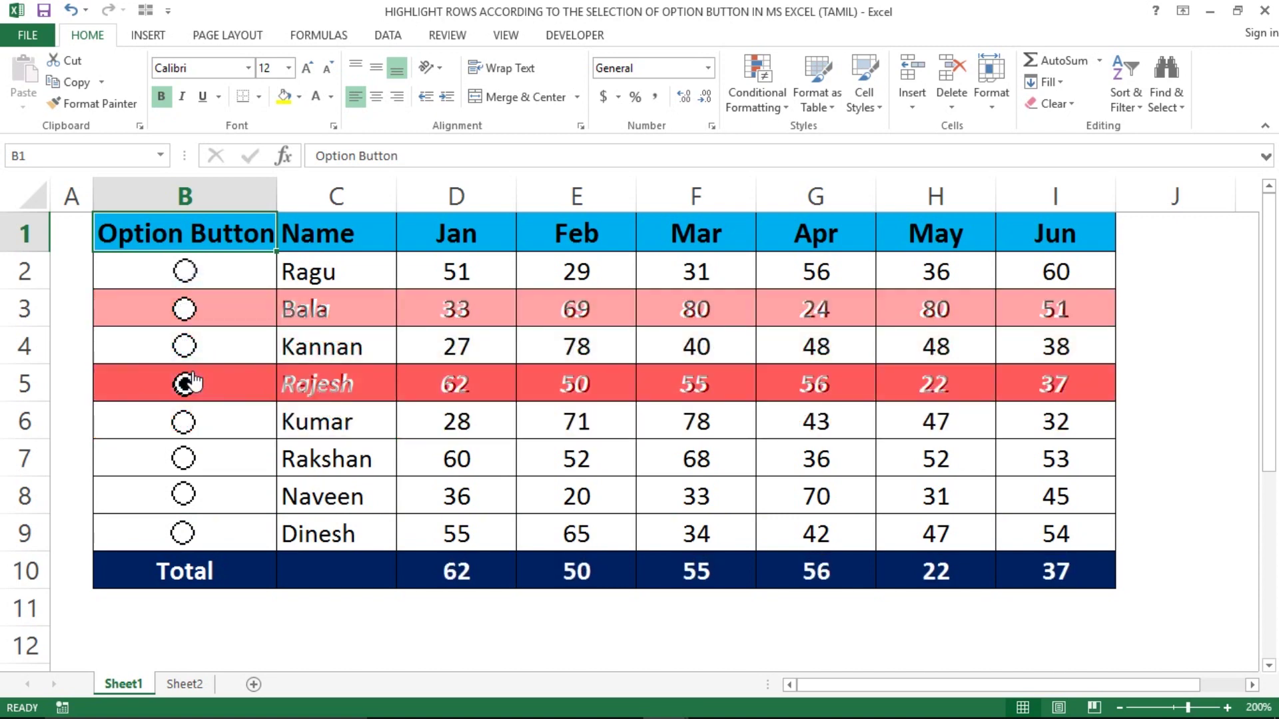
pyautogui.click(184, 458)
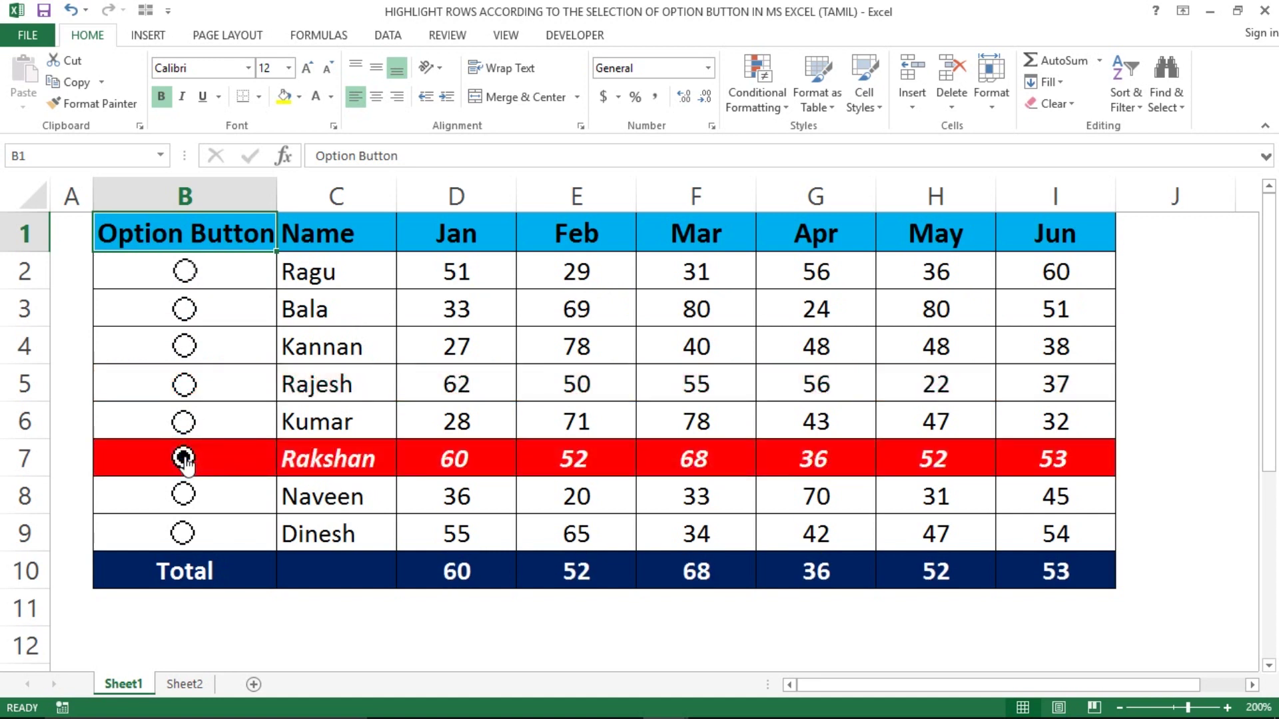
pyautogui.click(185, 383)
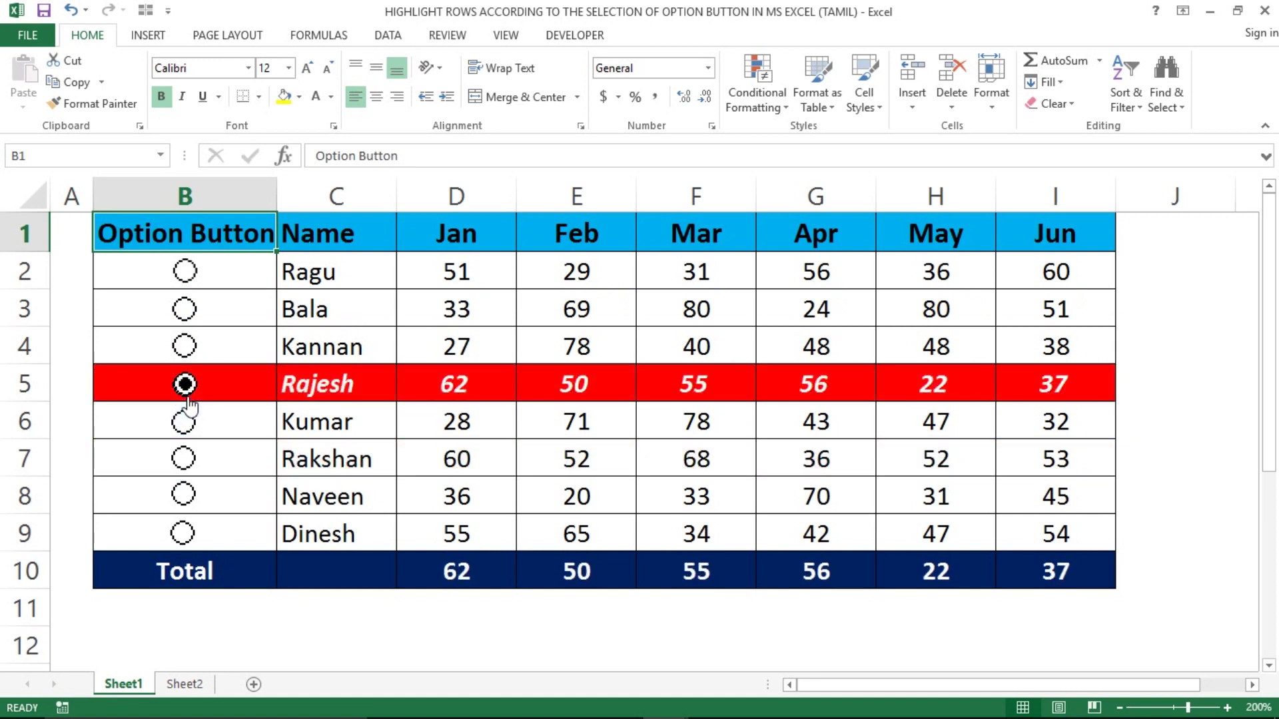
# Step: Cycle through Kannan, Bala and Naveen, finishing with Kumar's row highlighted red bold italic
pyautogui.click(184, 345)
pyautogui.click(185, 308)
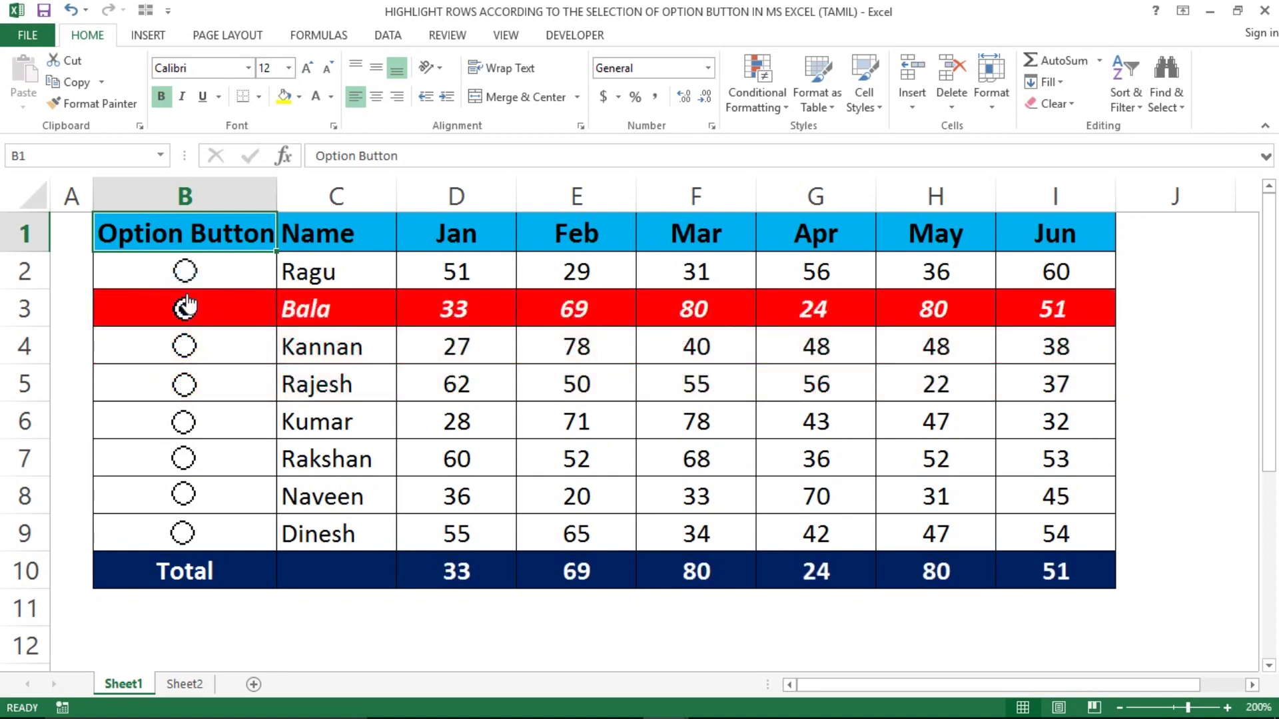
pyautogui.click(184, 421)
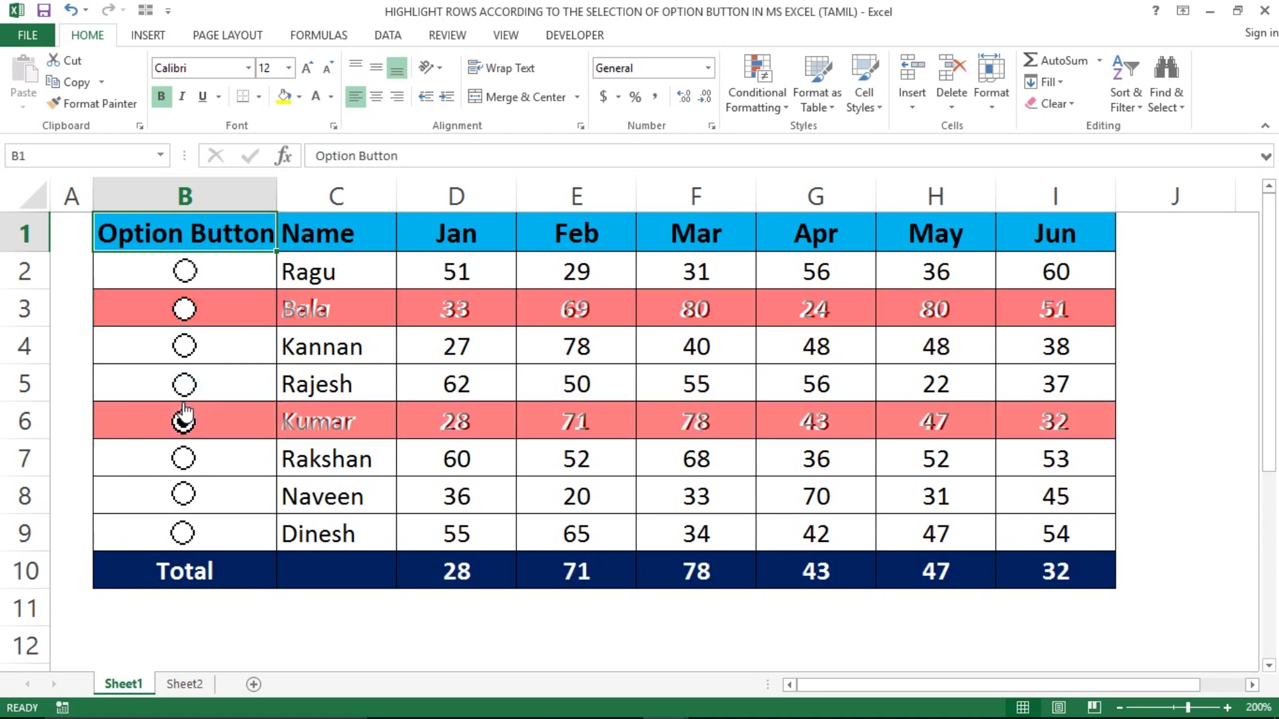
pyautogui.click(188, 493)
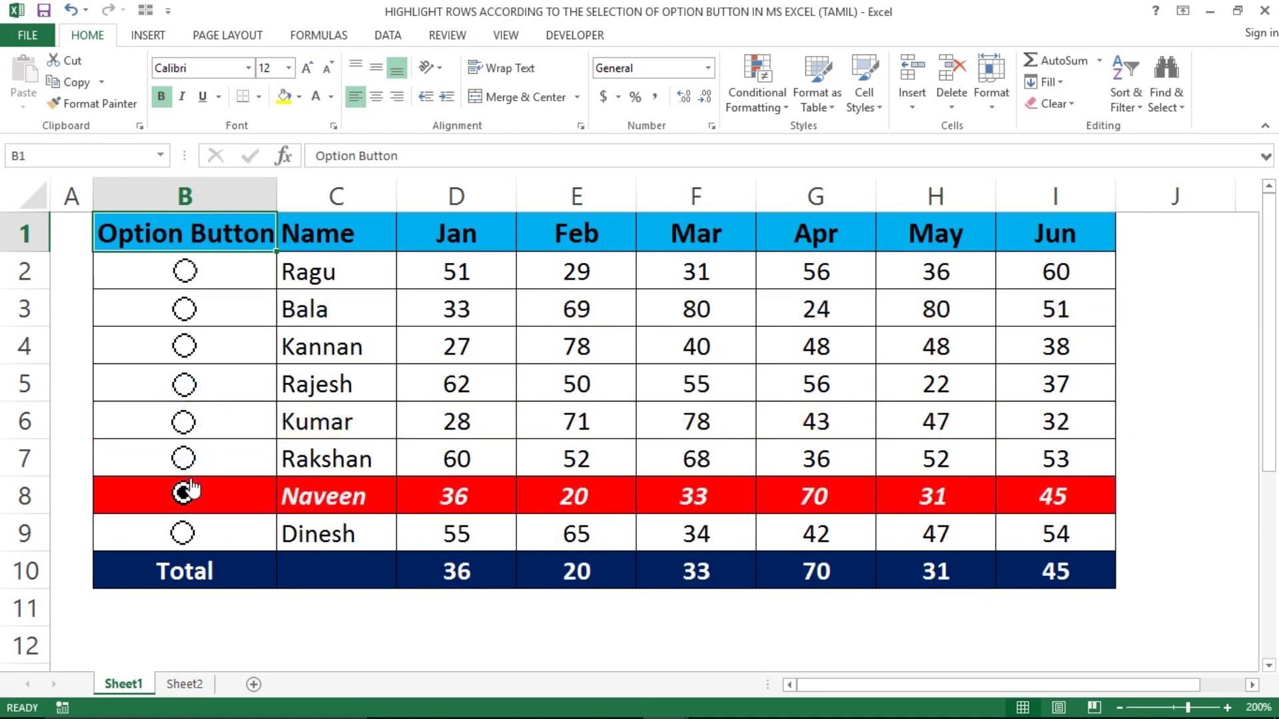
pyautogui.click(218, 418)
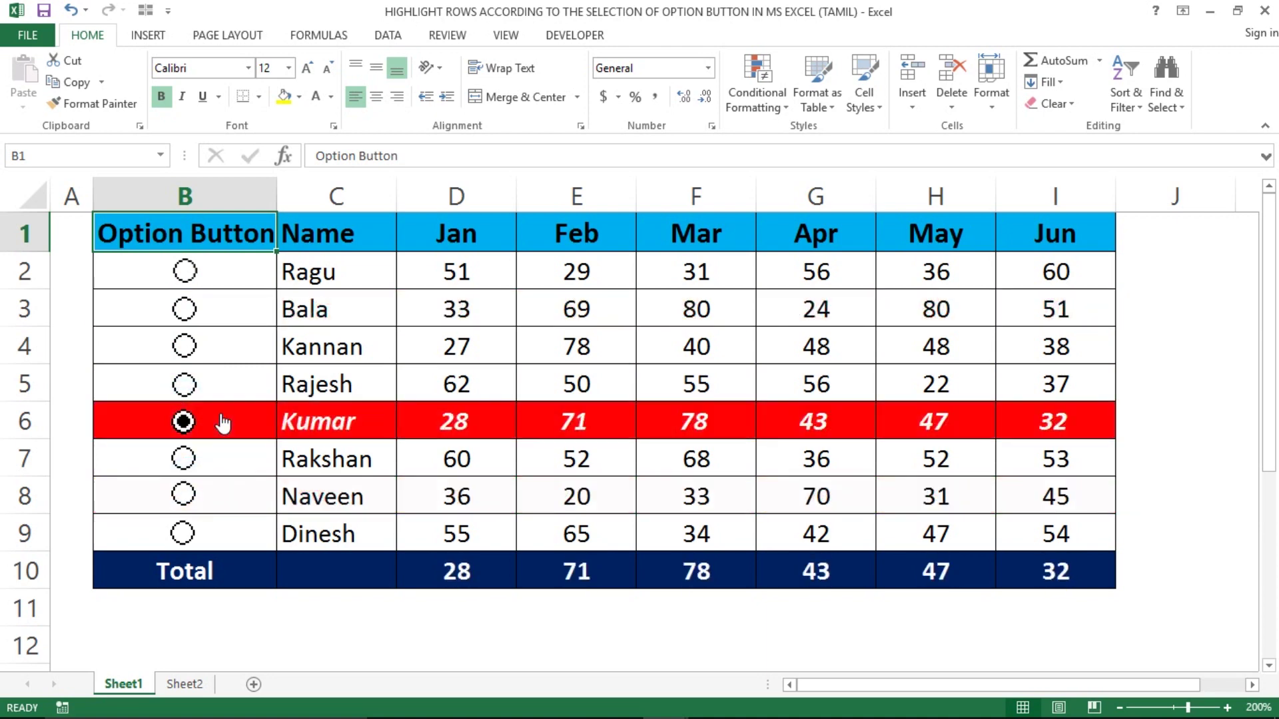
pyautogui.click(193, 344)
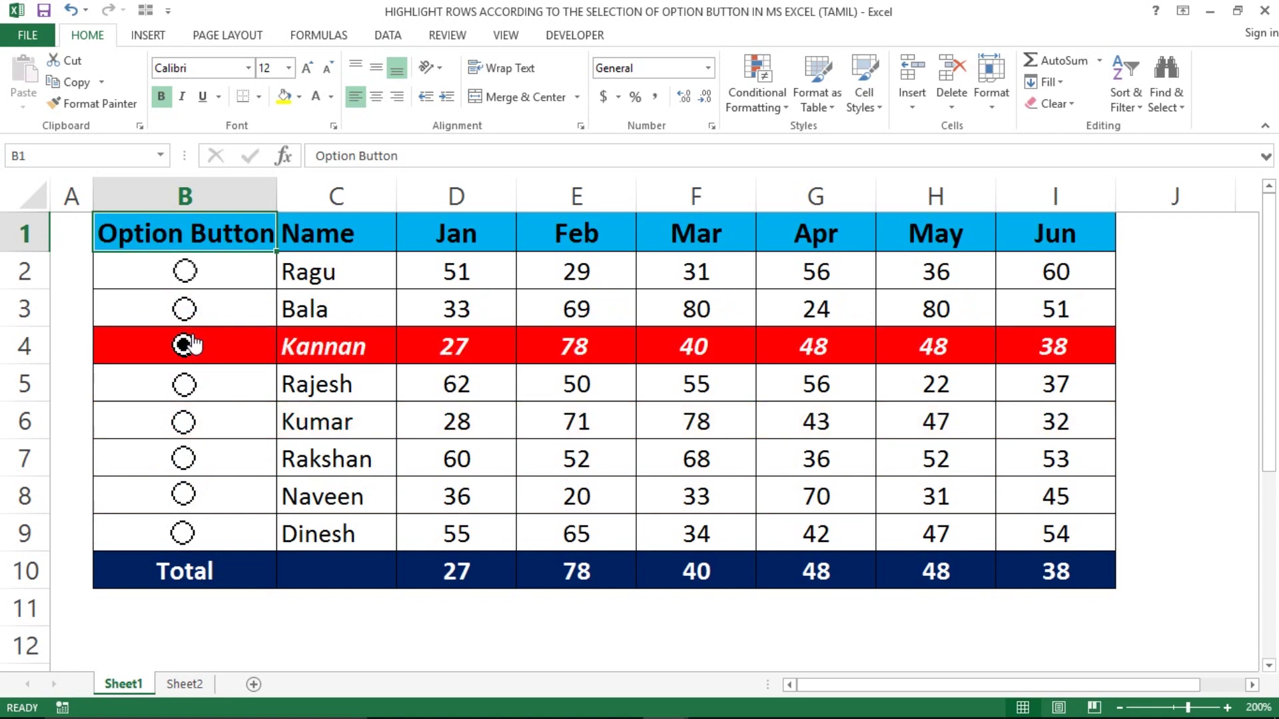
pyautogui.click(180, 421)
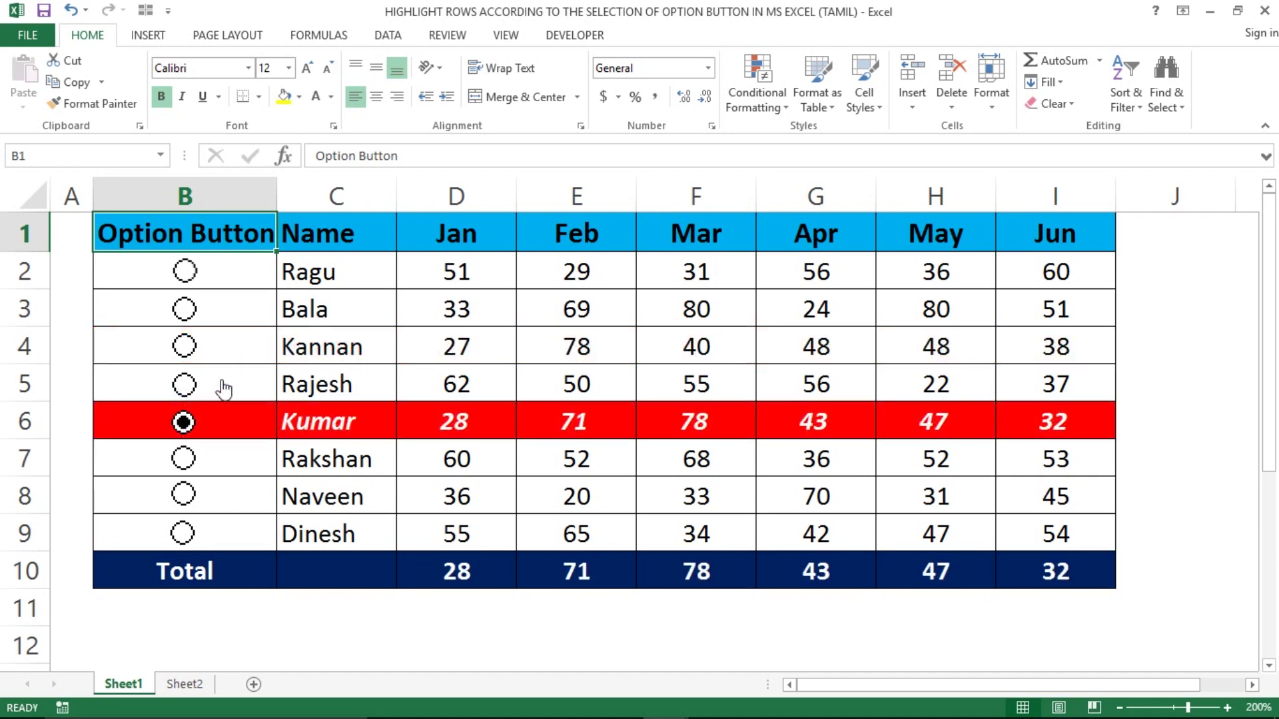
pyautogui.hotkey('alt', 'Tab')
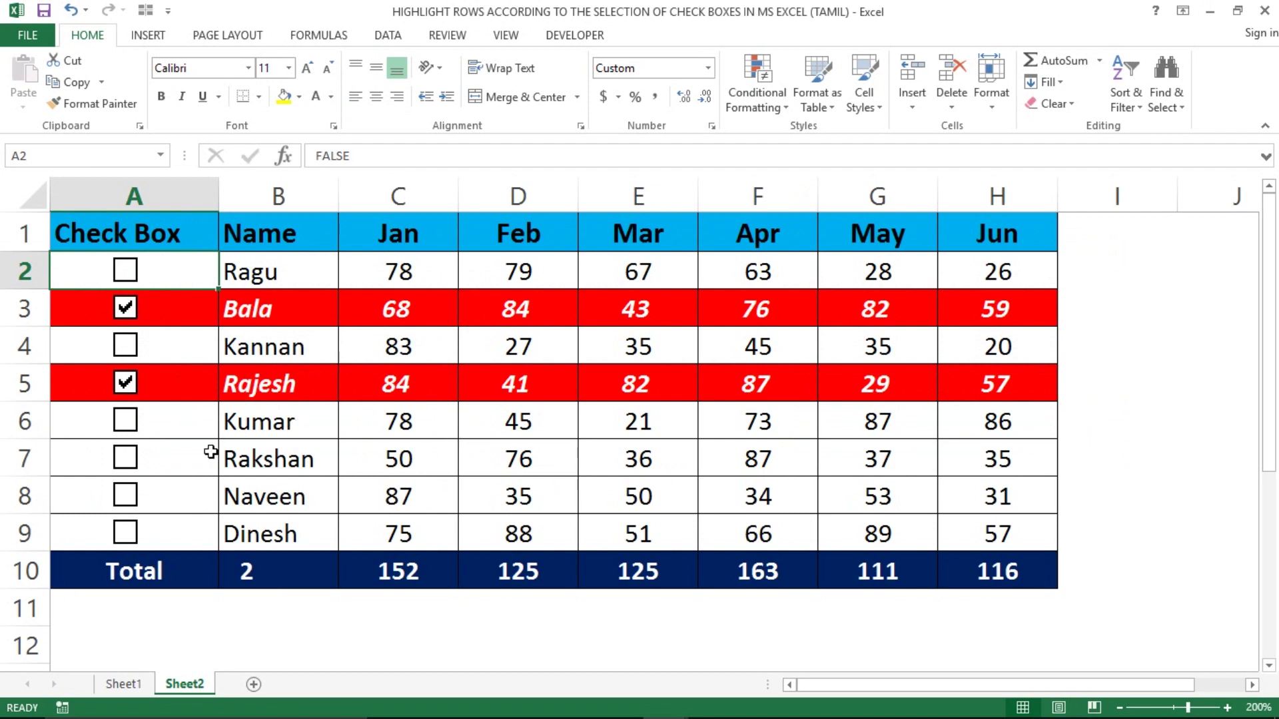
# Step: In the check-box workbook, tick Rakshan and Kannan and untick Rajesh and Bala
pyautogui.click(124, 452)
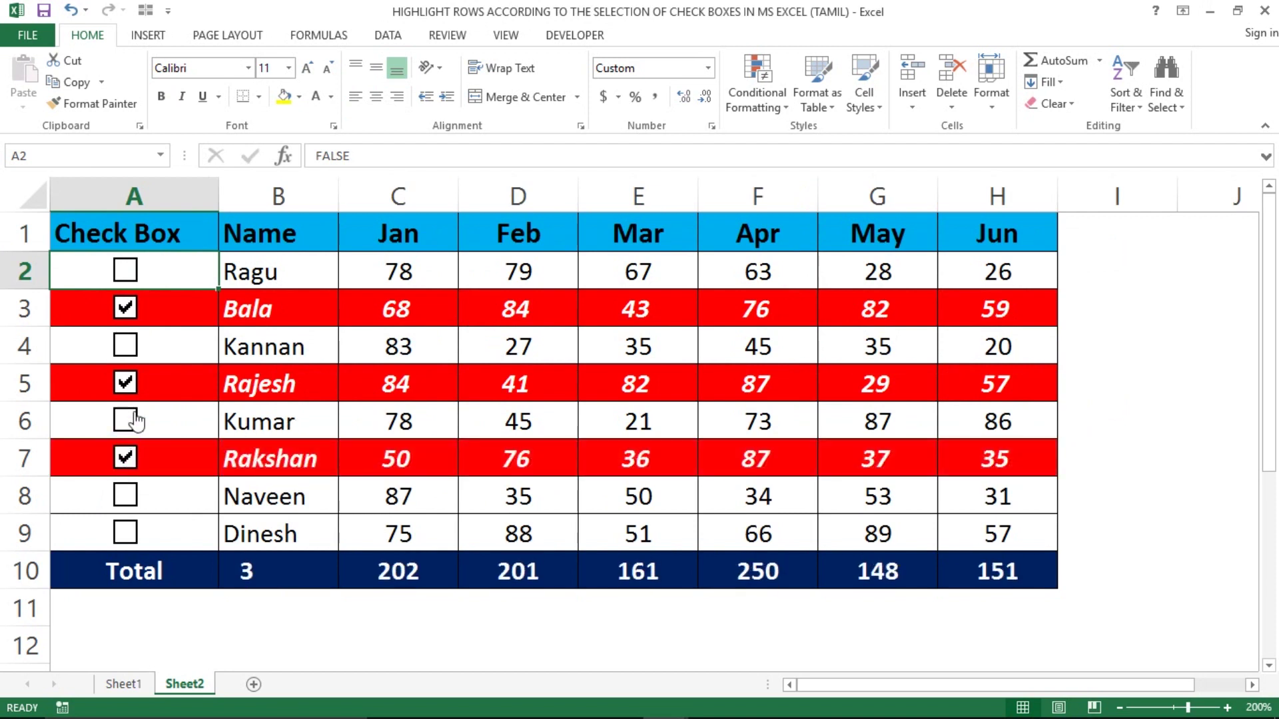
pyautogui.click(125, 384)
pyautogui.click(130, 310)
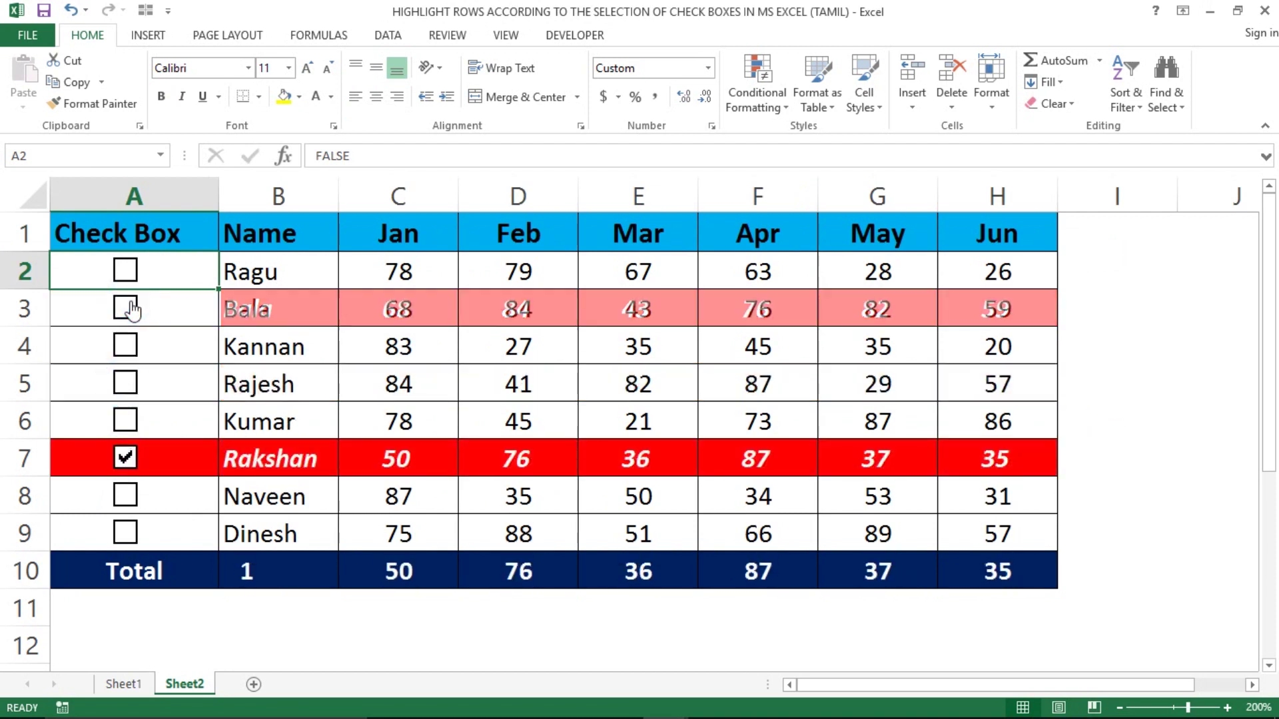
pyautogui.click(127, 345)
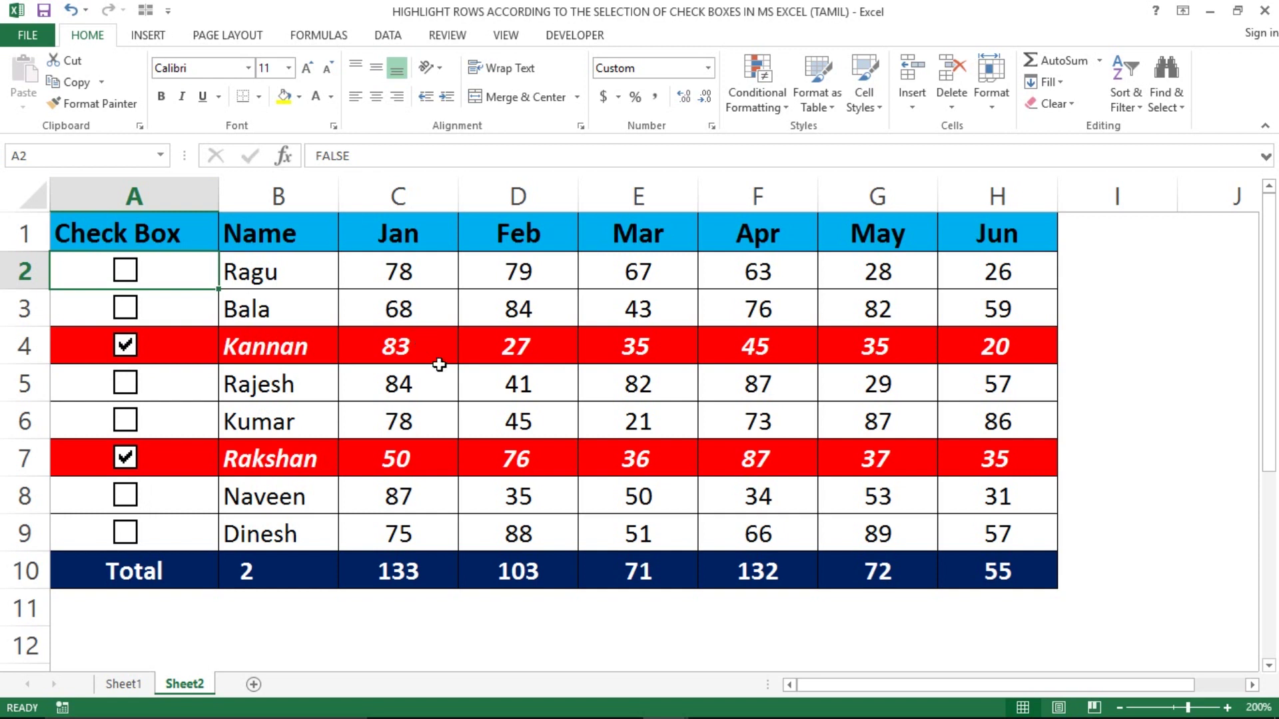
# Step: Inspect the row-10 SUMIF and COUNTIF formulas, tick Dinesh, and return to the option-button workbook
pyautogui.click(399, 576)
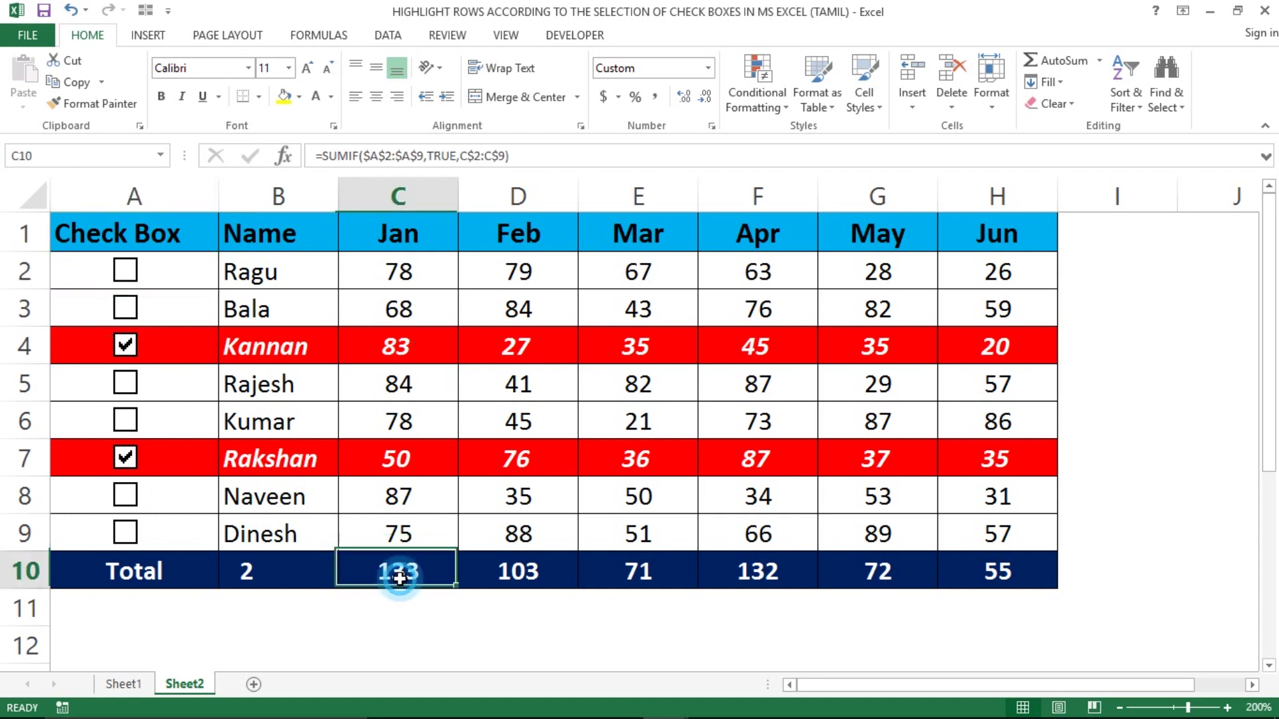
pyautogui.click(263, 557)
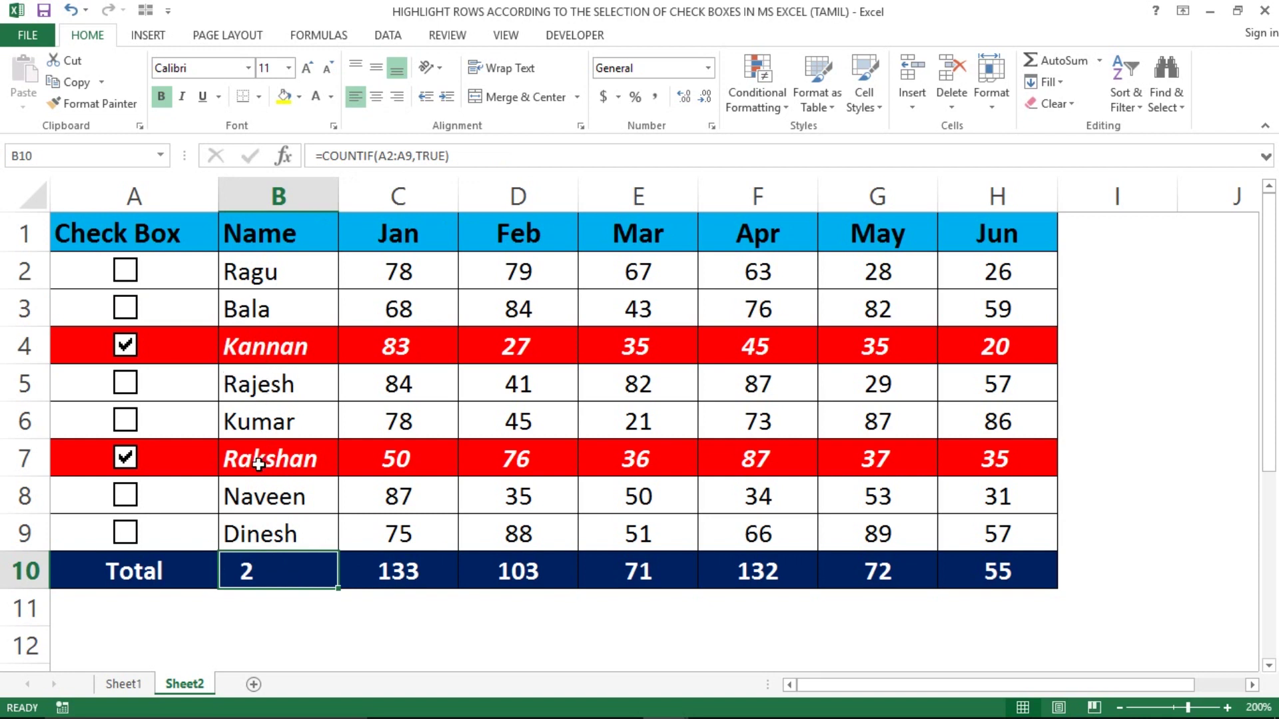
pyautogui.click(258, 464)
pyautogui.click(126, 532)
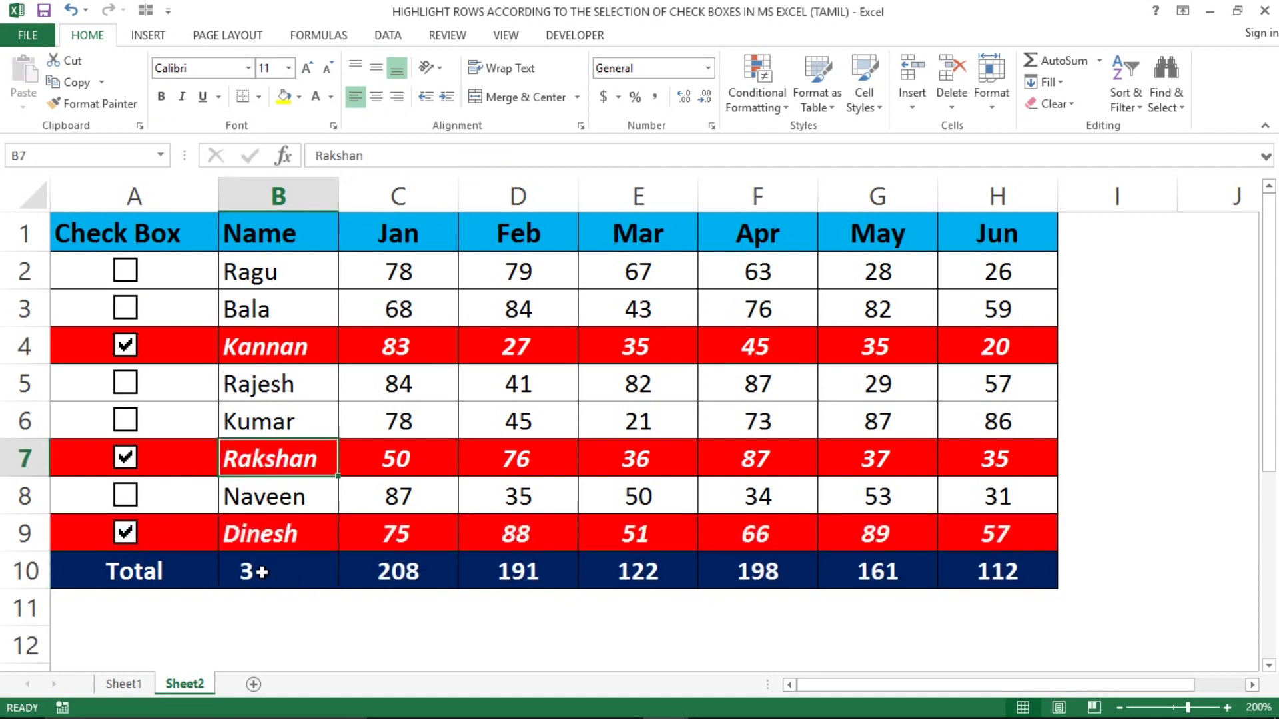
pyautogui.click(389, 574)
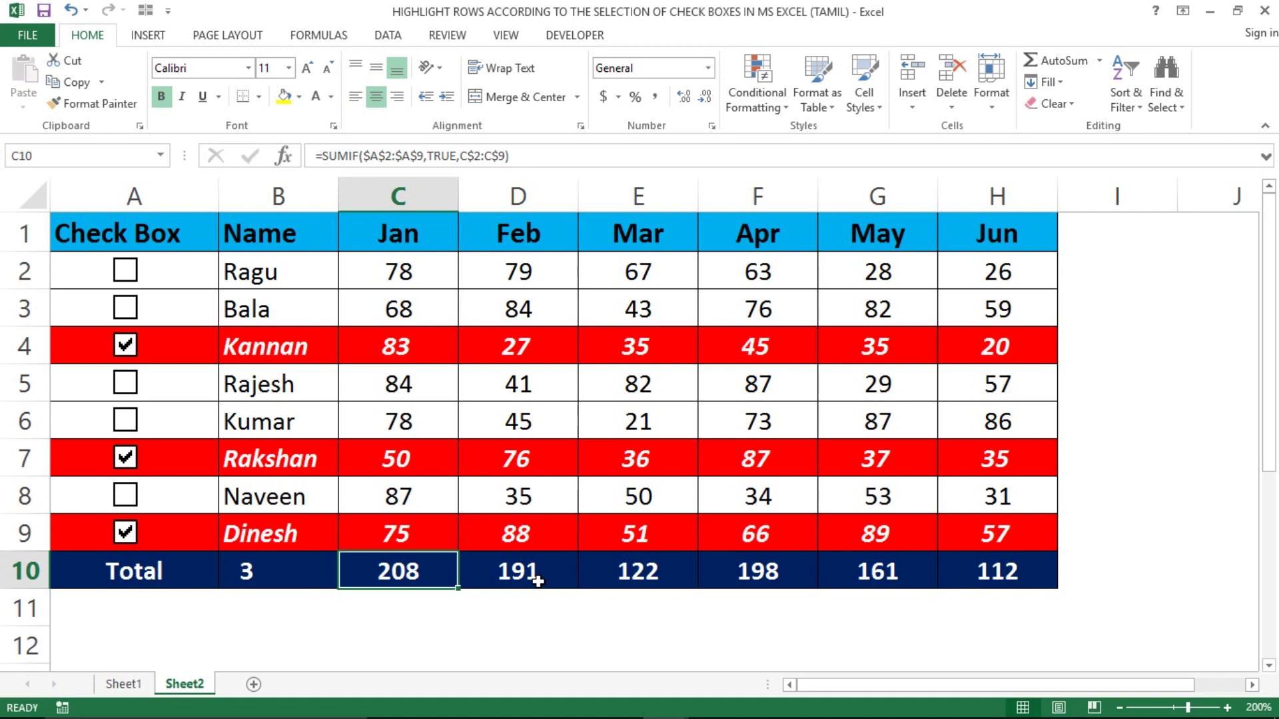
pyautogui.hotkey('alt', 'Tab')
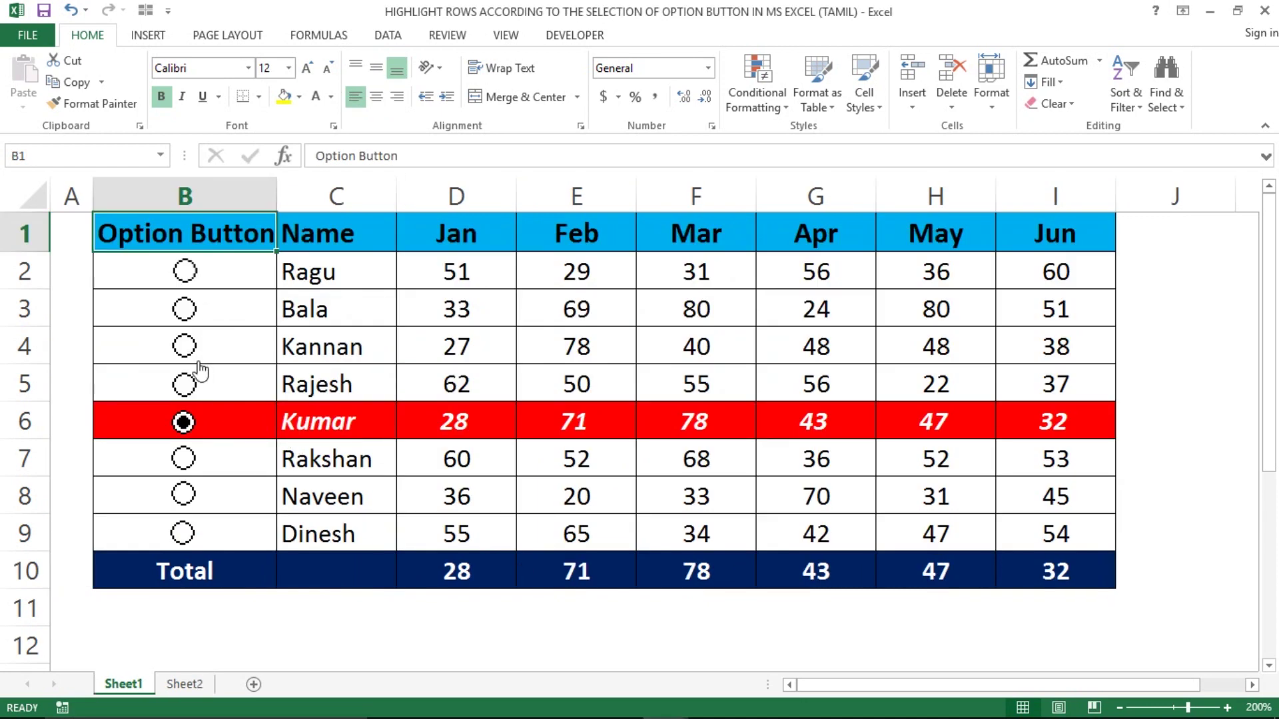
# Step: Choose Bala's, Rajesh's and Rakshan's options to see their rows highlight
pyautogui.click(185, 310)
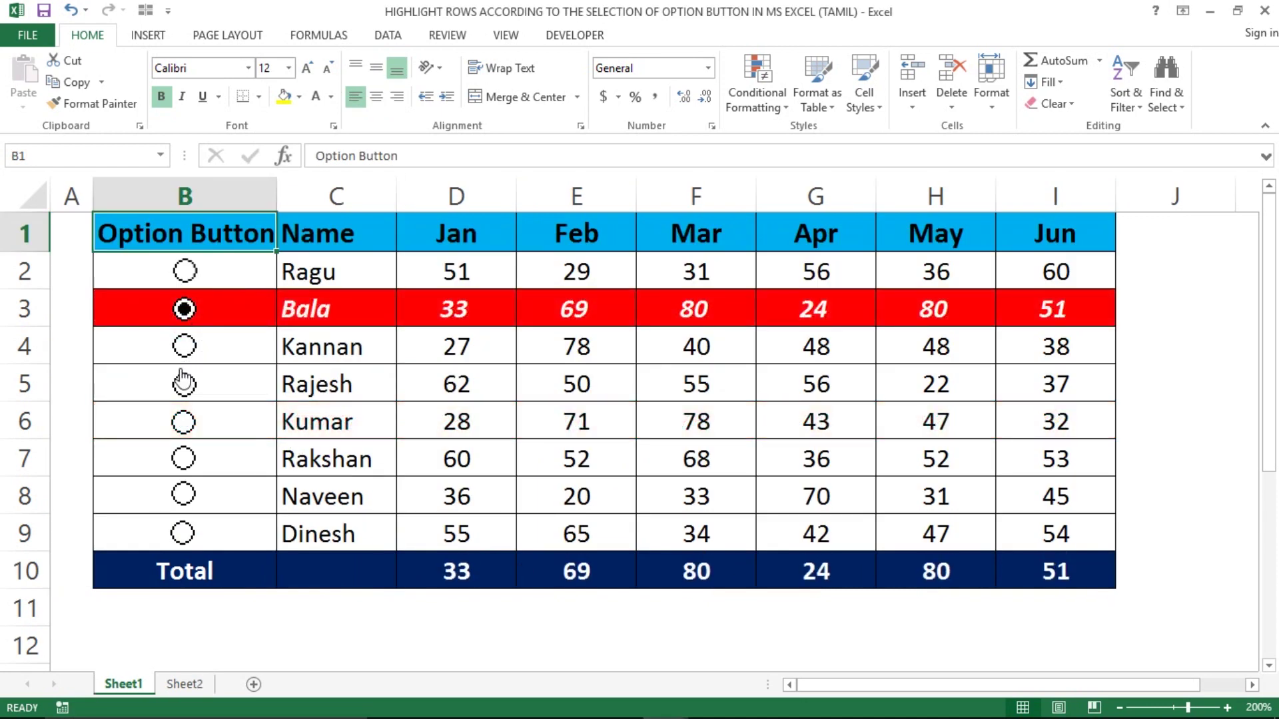
pyautogui.click(184, 381)
pyautogui.click(186, 463)
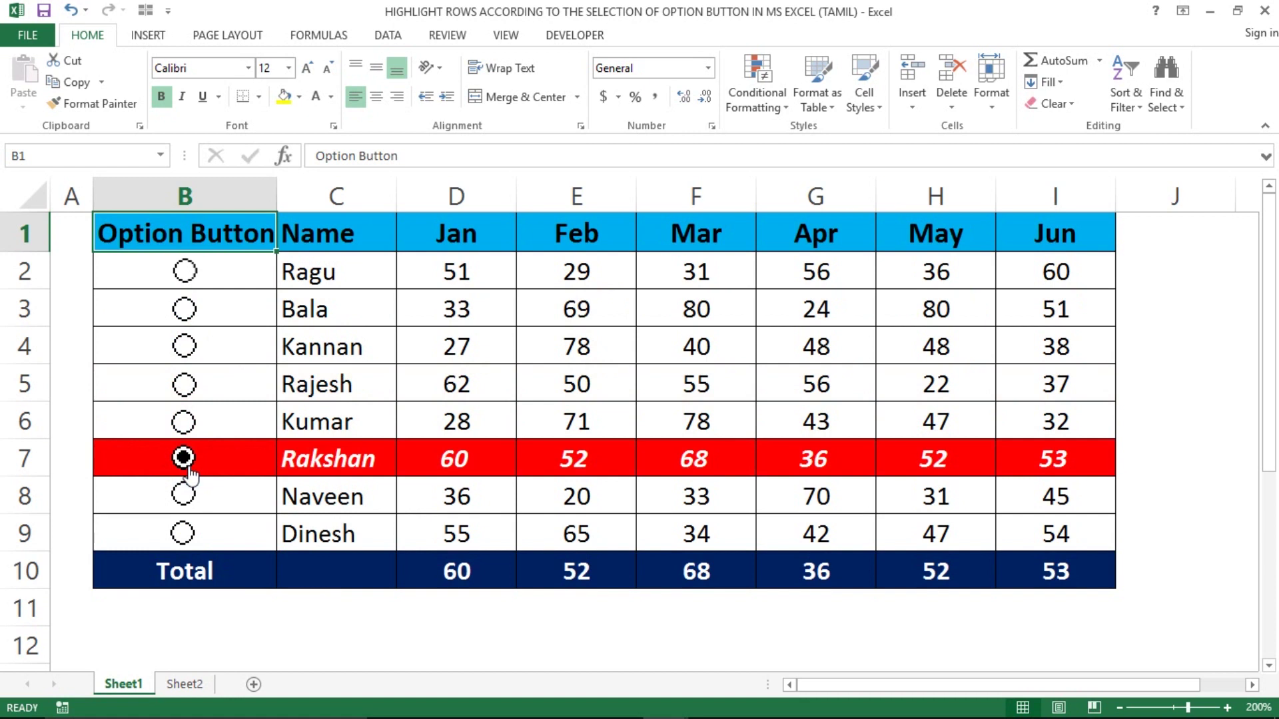
# Step: On Sheet2's unformatted table copy, narrow column B and select Bala's monthly values
pyautogui.click(168, 689)
pyautogui.click(302, 258)
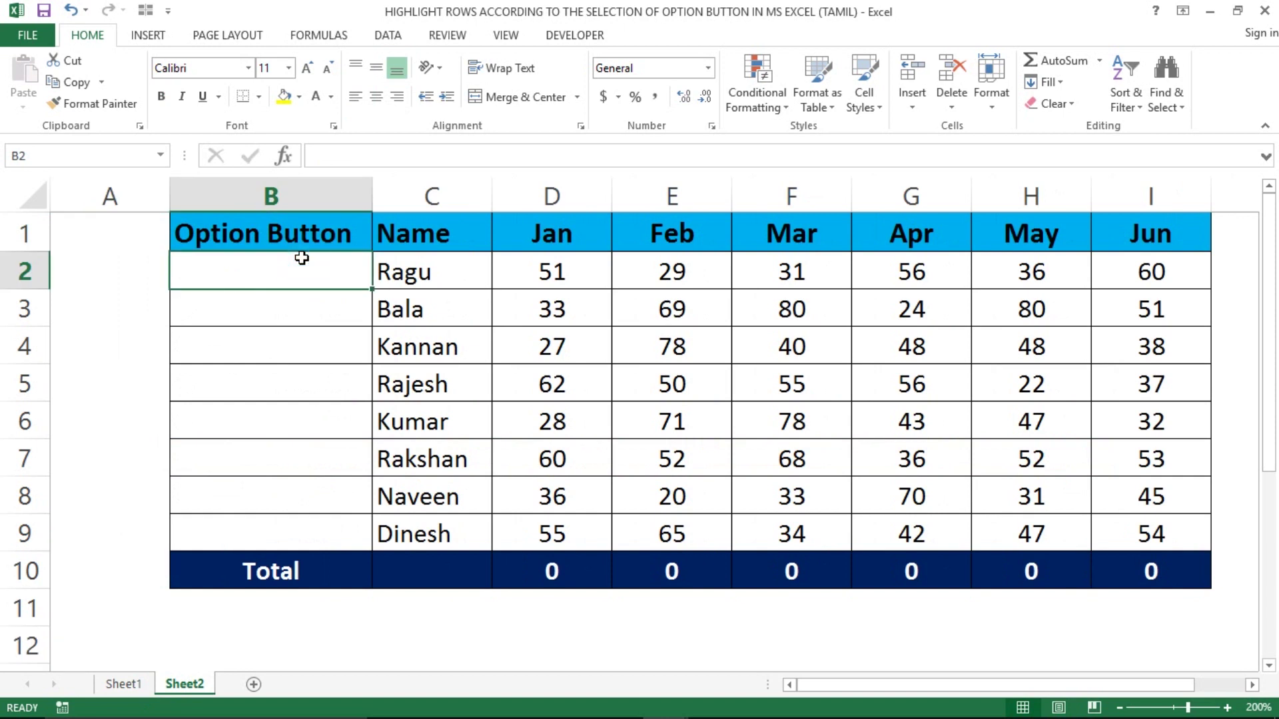
pyautogui.moveTo(372, 188); pyautogui.dragTo(360, 188)
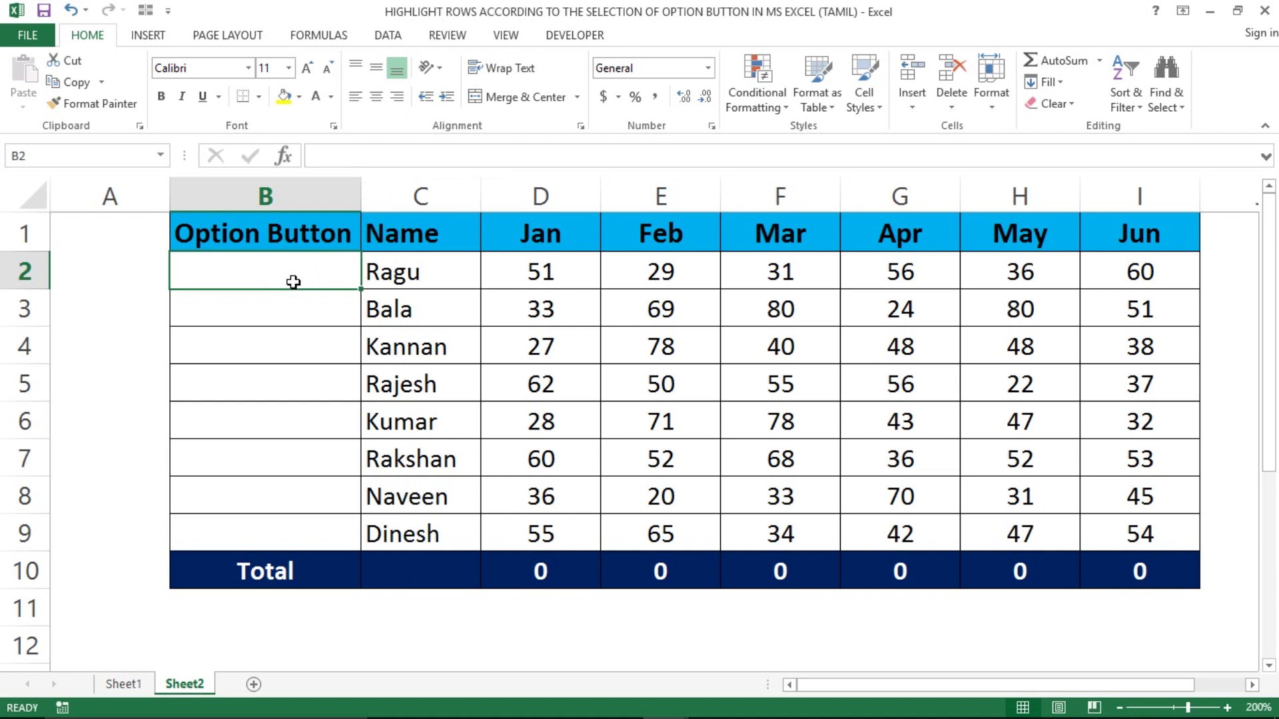
pyautogui.moveTo(363, 312); pyautogui.dragTo(1125, 309)
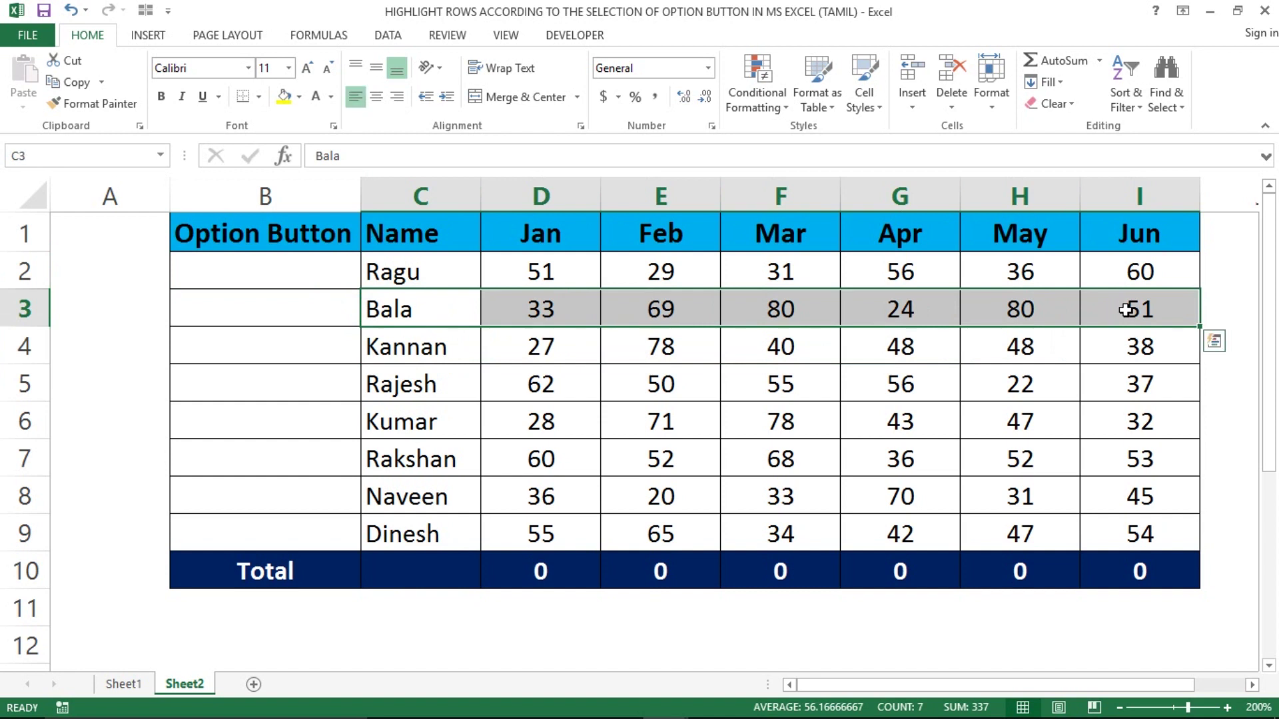
# Step: Delete the SUMIF totals in D10:I10, check the name range C2:C9, and return to B2
pyautogui.click(647, 372)
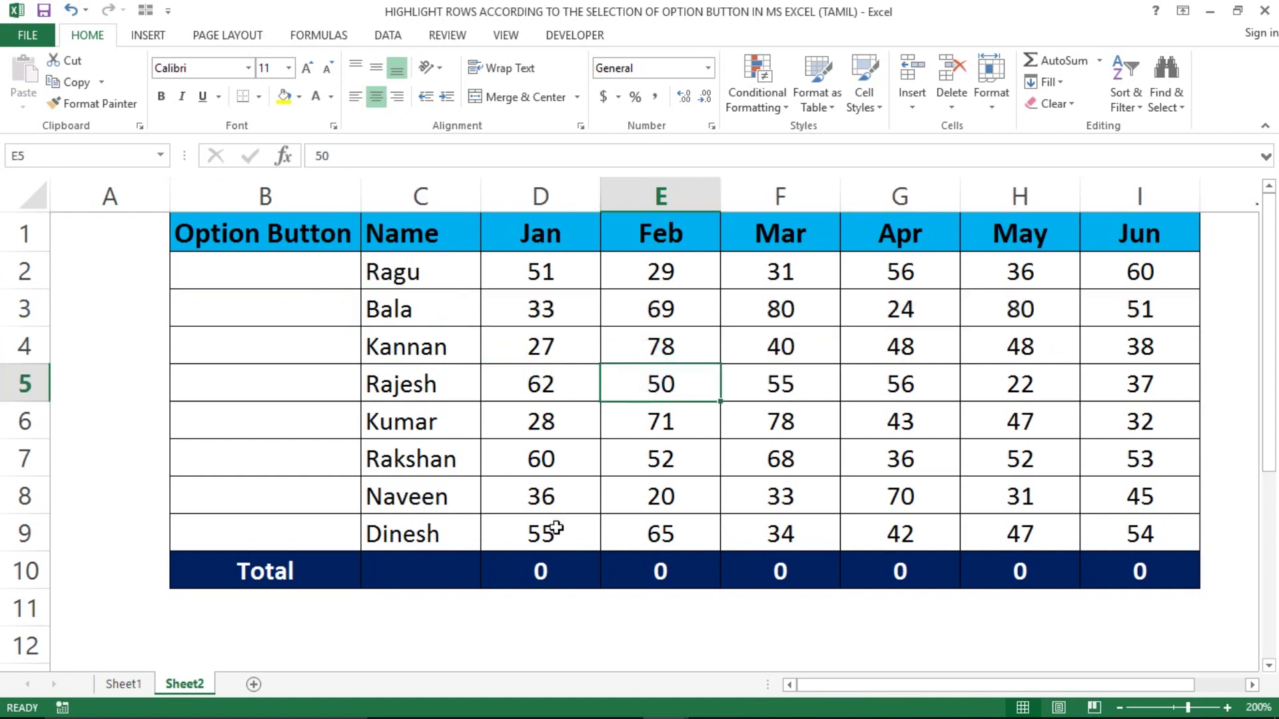
pyautogui.click(541, 571)
pyautogui.hotkey('ctrl', 'shift', 'Right')
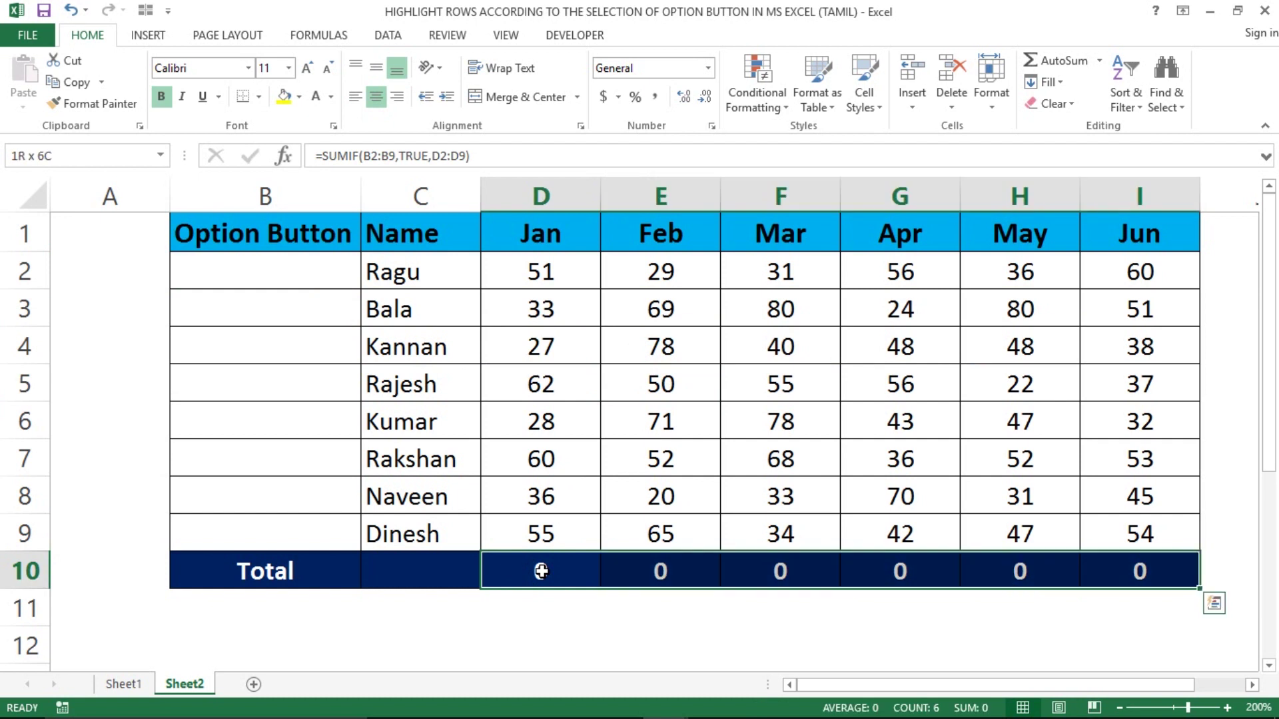
pyautogui.press('Delete')
pyautogui.press('Left')
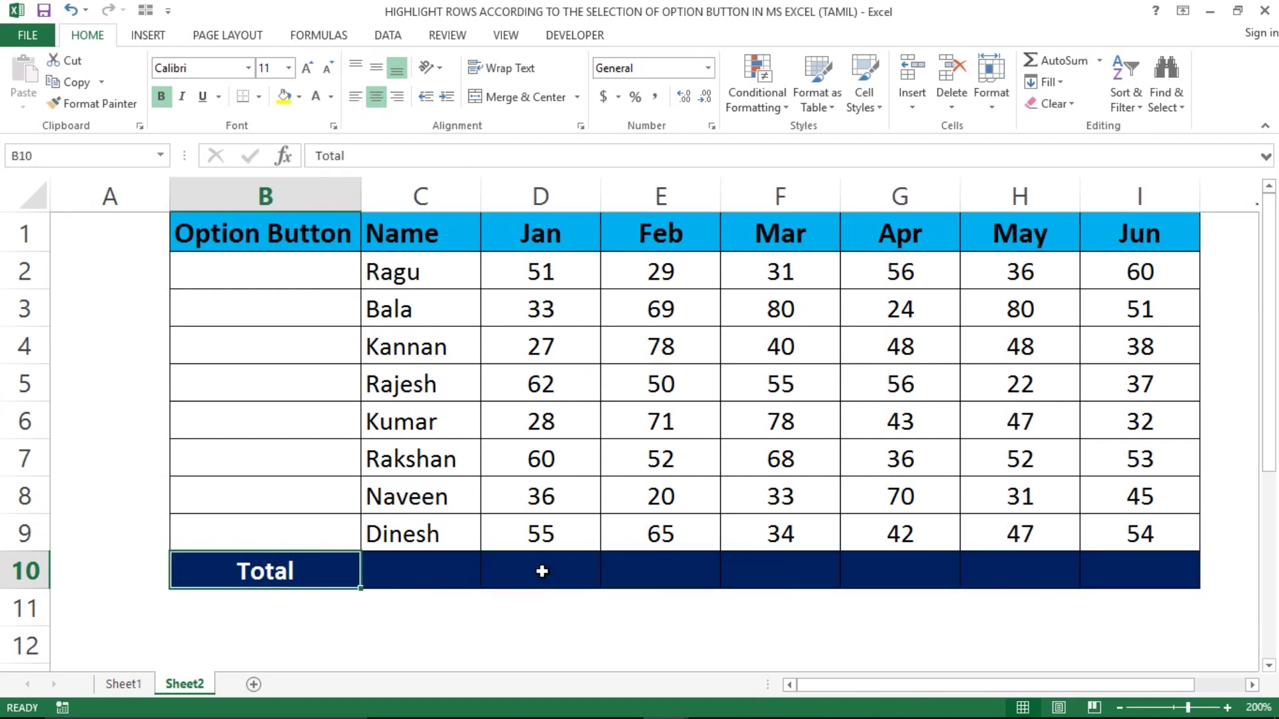
pyautogui.hotkey('ctrl', 'Up')
pyautogui.press('Down')
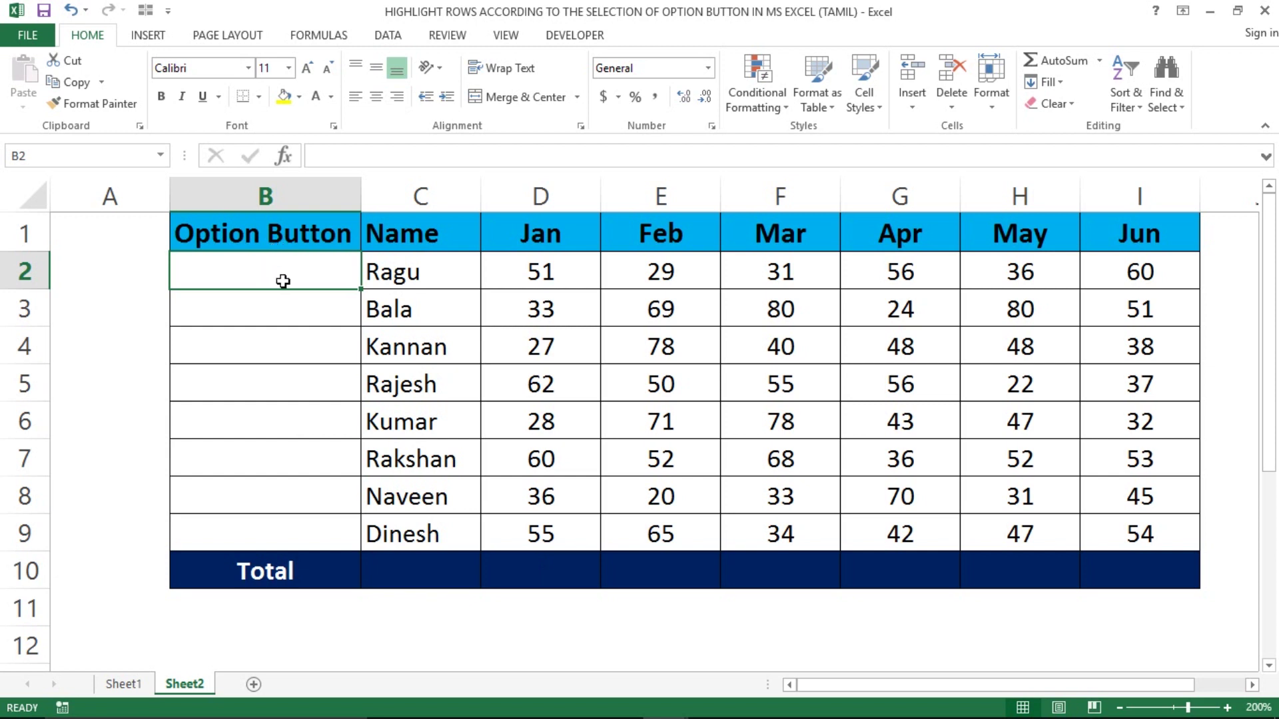
pyautogui.click(401, 276)
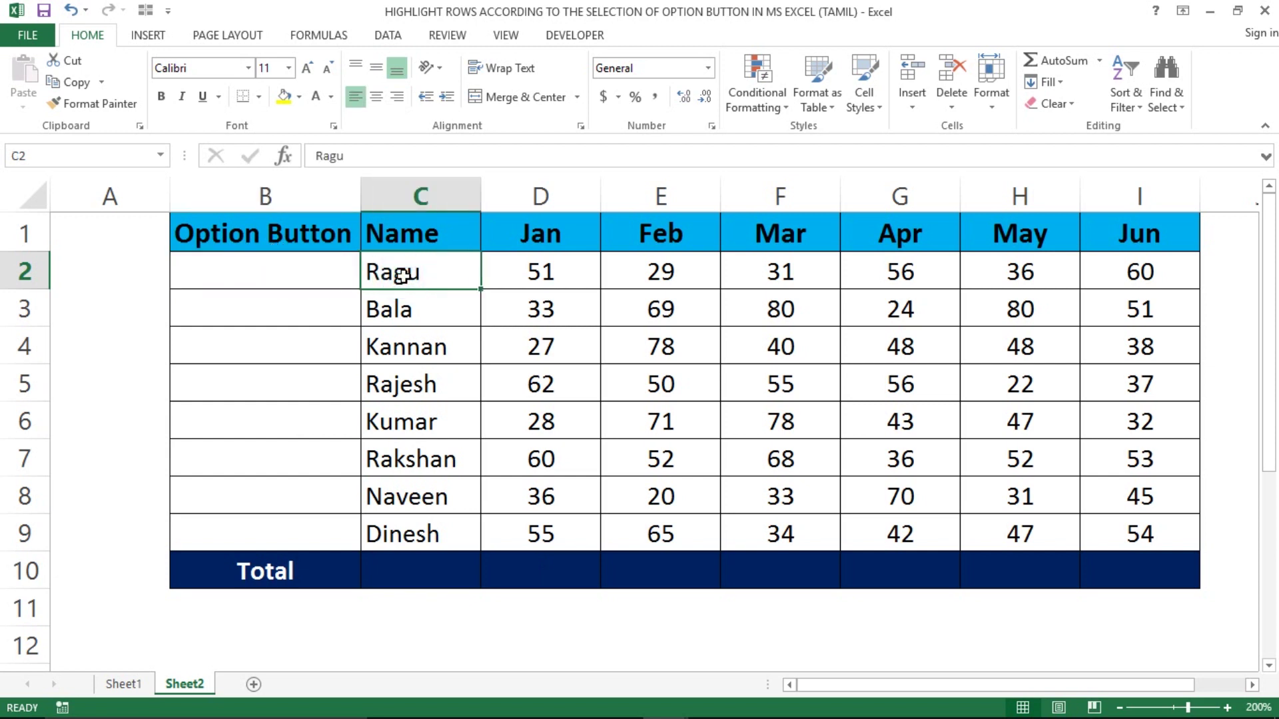
pyautogui.hotkey('ctrl', 'shift', 'Down')
pyautogui.press('Left')
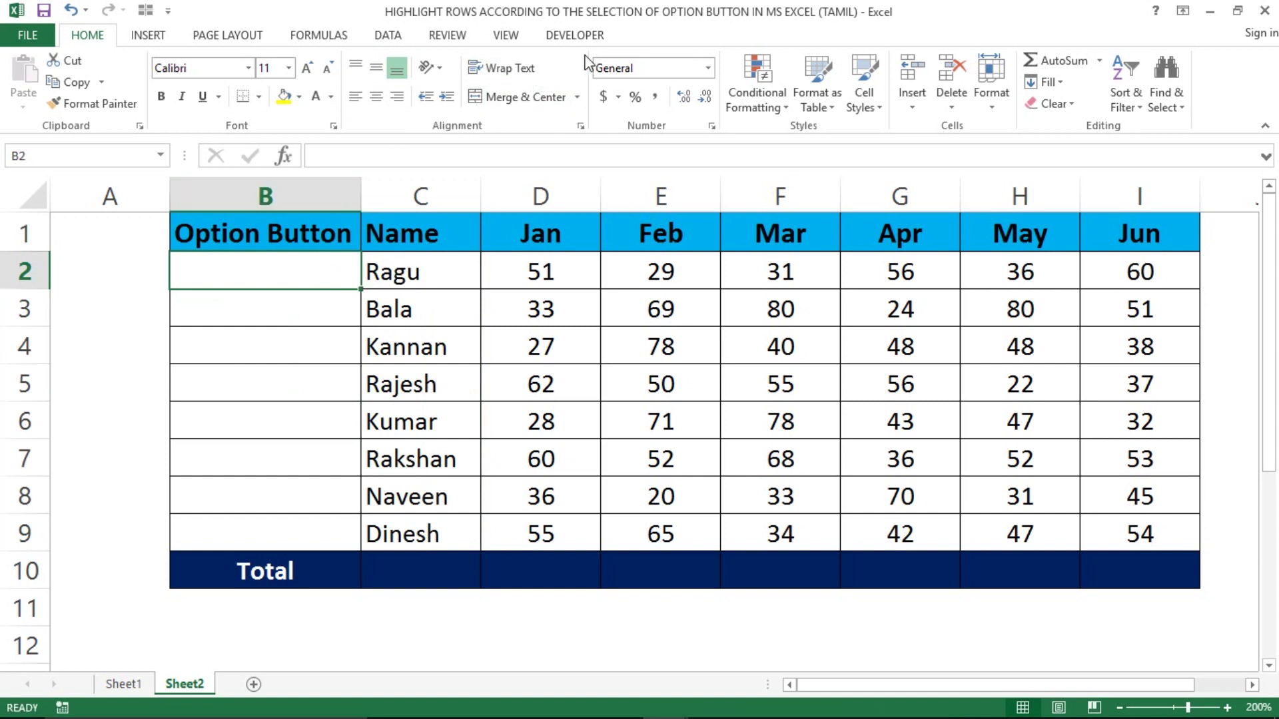
# Step: Insert a Form Control option button from the Developer tab and position it in B2
pyautogui.click(553, 36)
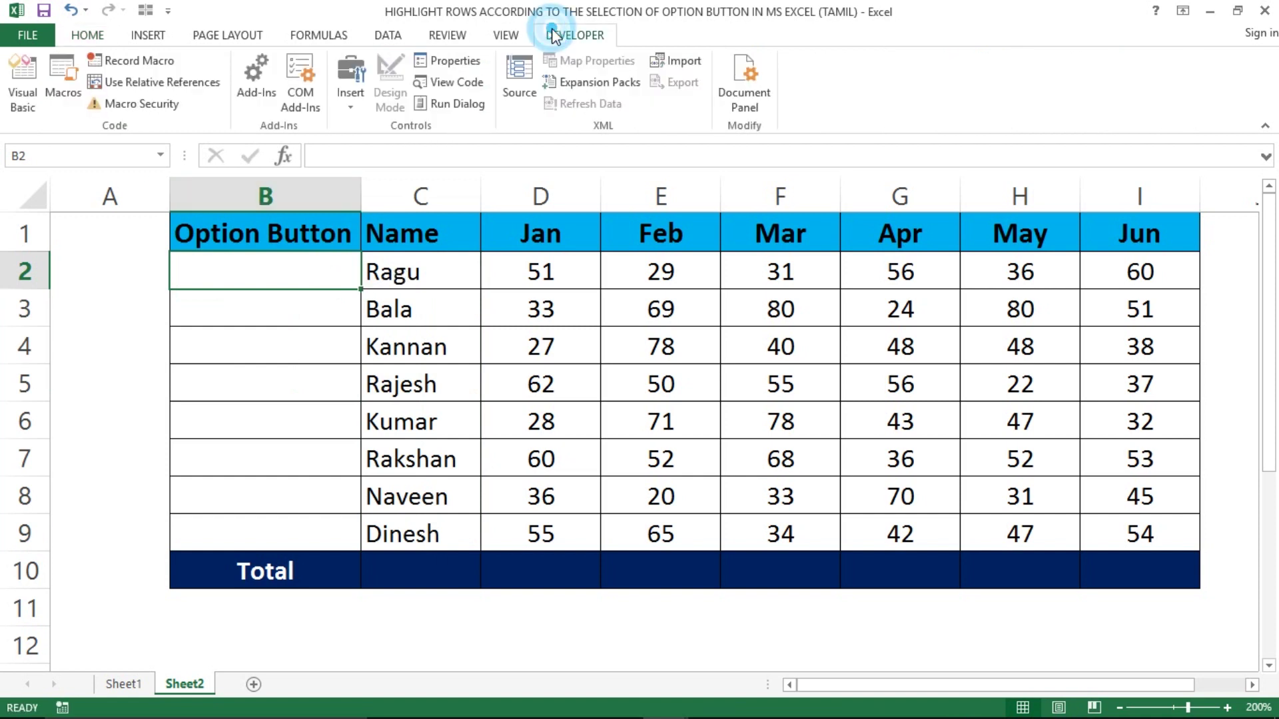
pyautogui.click(349, 108)
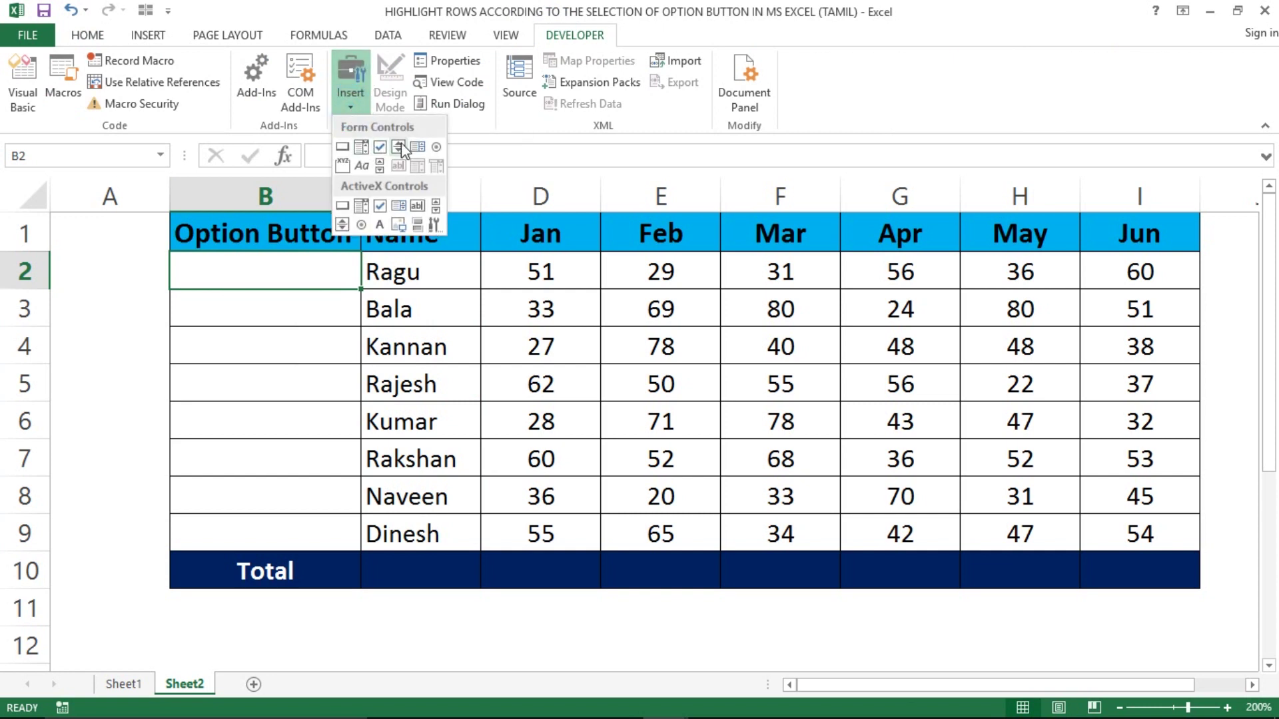
pyautogui.click(436, 146)
pyautogui.click(189, 260)
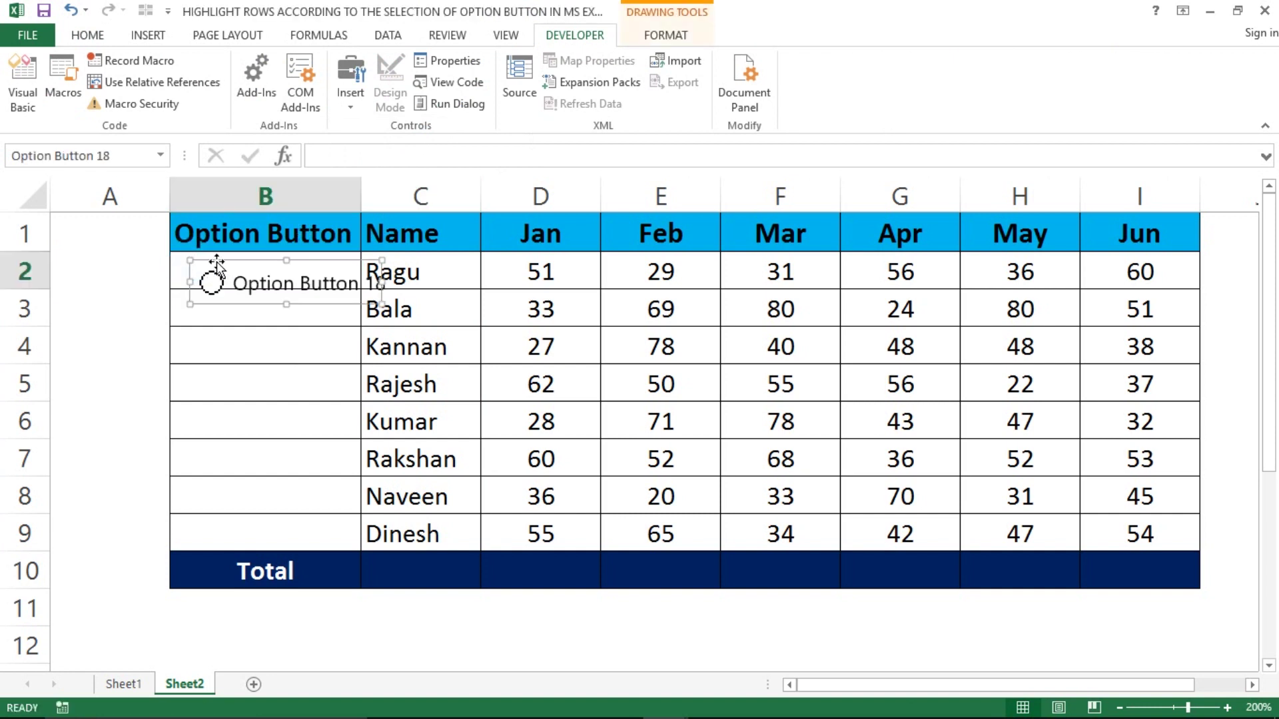
pyautogui.moveTo(217, 262)
pyautogui.mouseDown()
pyautogui.moveTo(230, 249)
pyautogui.moveTo(178, 258)
pyautogui.moveTo(195, 255)
pyautogui.mouseUp()
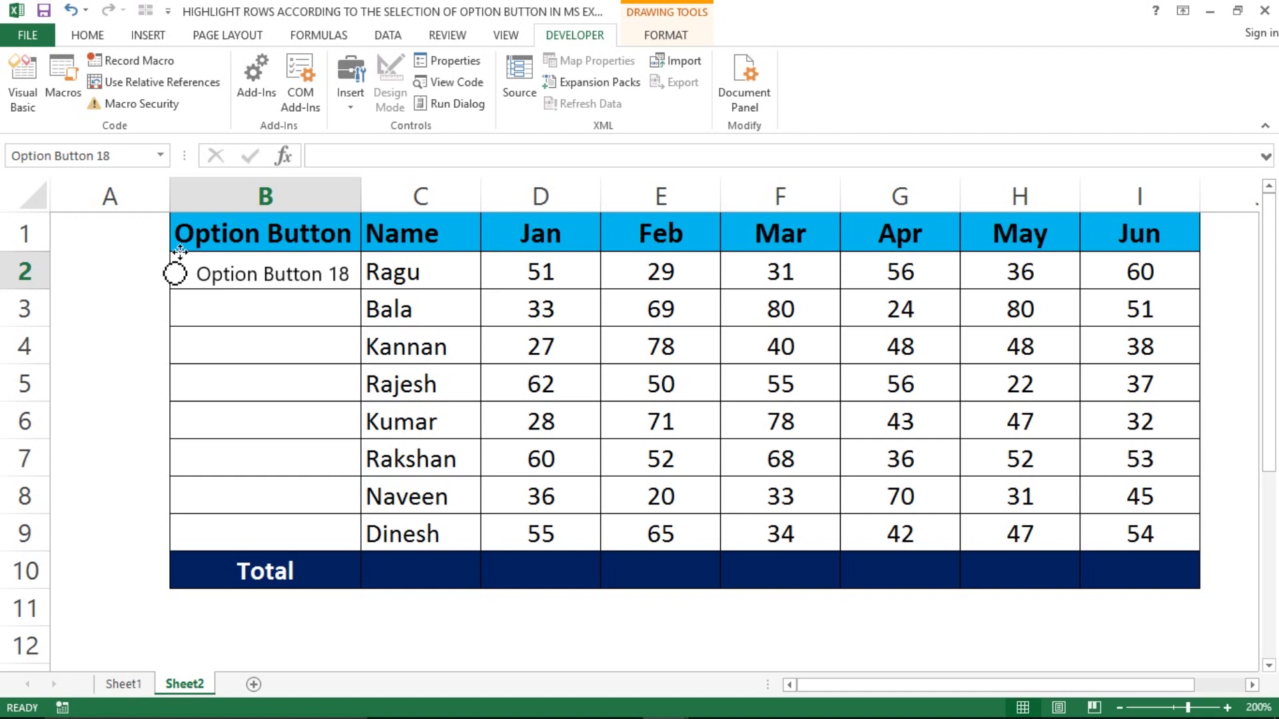
pyautogui.moveTo(195, 255); pyautogui.dragTo(180, 250)
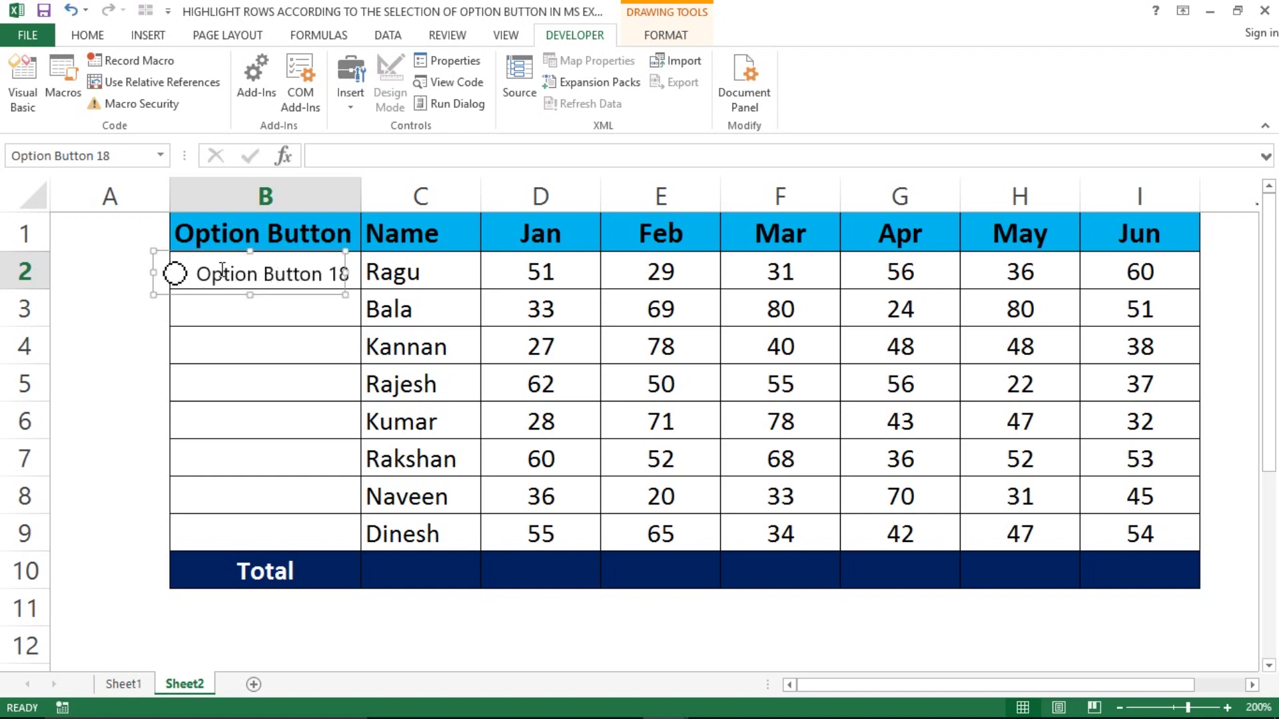
# Step: Delete the option button's 'Option Button 18' label text
pyautogui.click(197, 278)
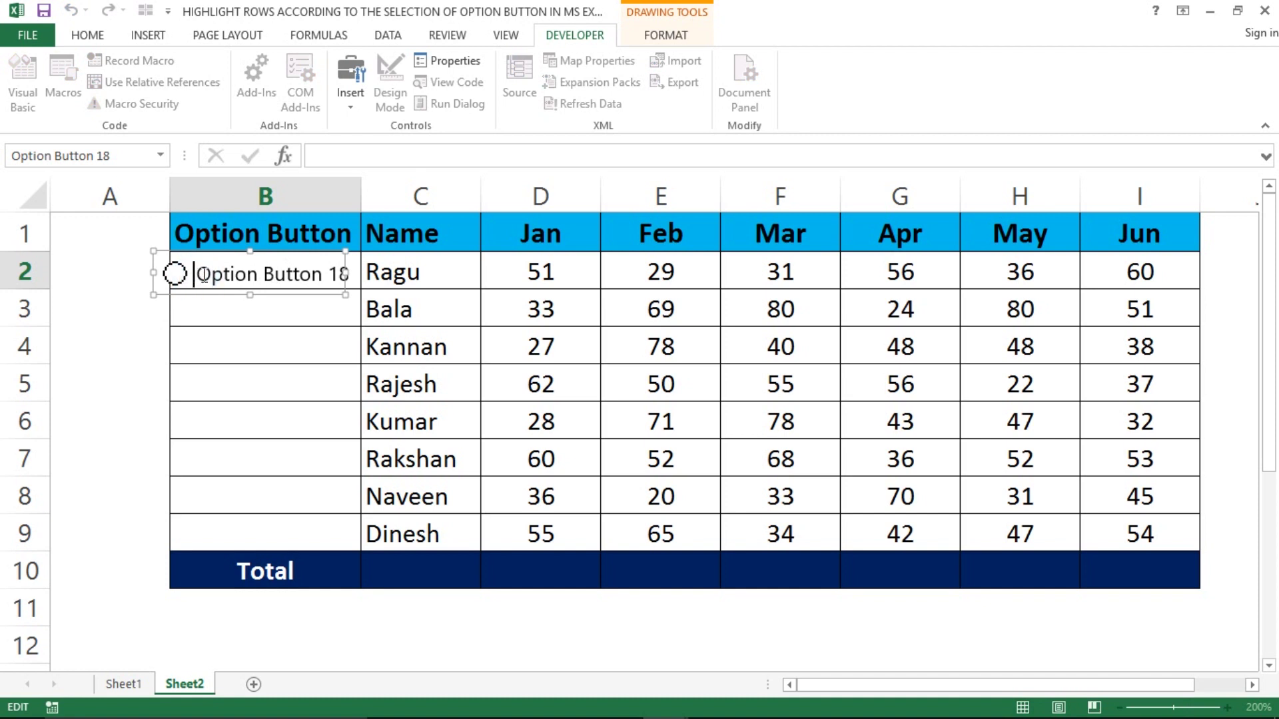
pyautogui.rightClick(203, 274)
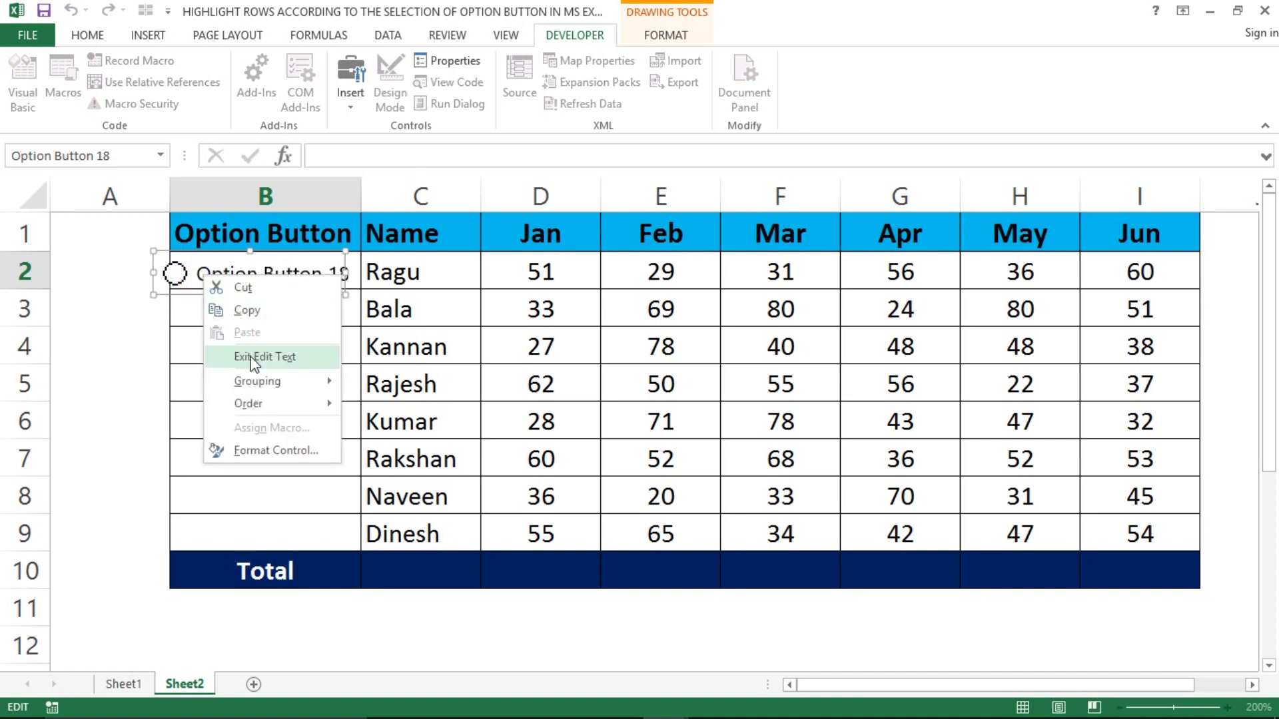
pyautogui.click(251, 356)
pyautogui.click(200, 273)
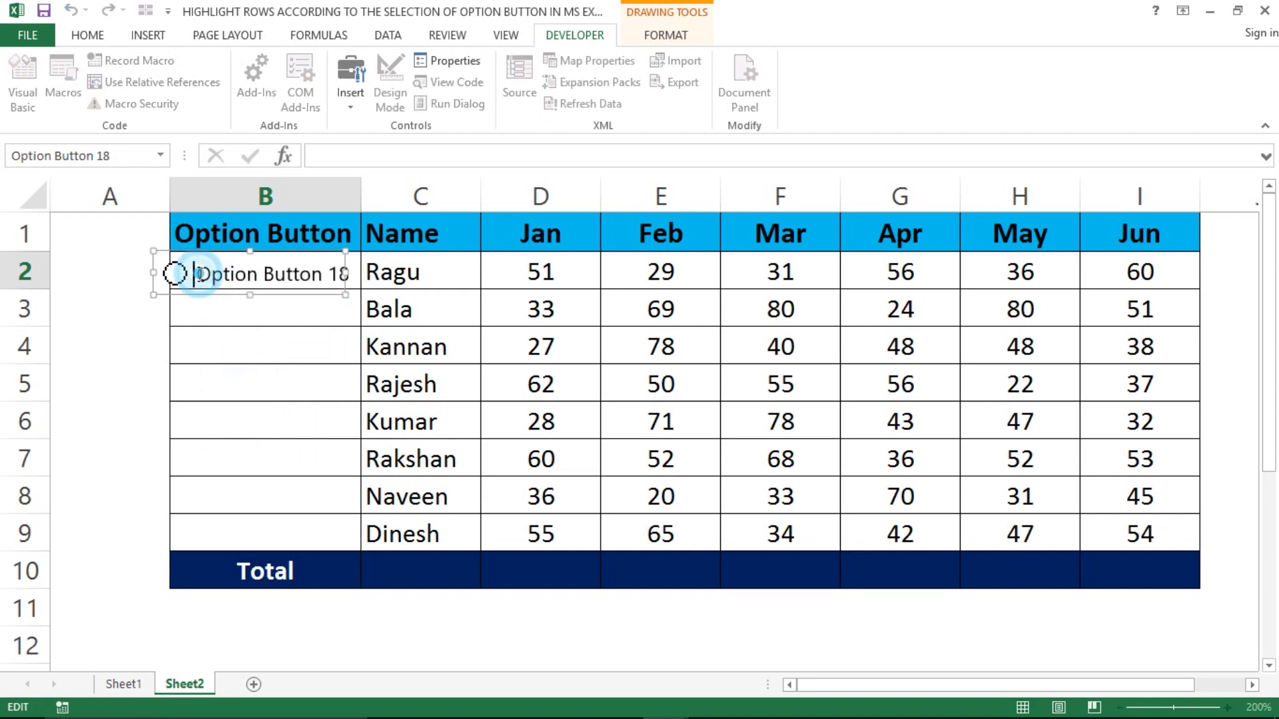
pyautogui.press('Delete')
pyautogui.press('Delete')
pyautogui.press('Delete')
pyautogui.press('Delete')
pyautogui.press('Delete')
pyautogui.press('Delete')
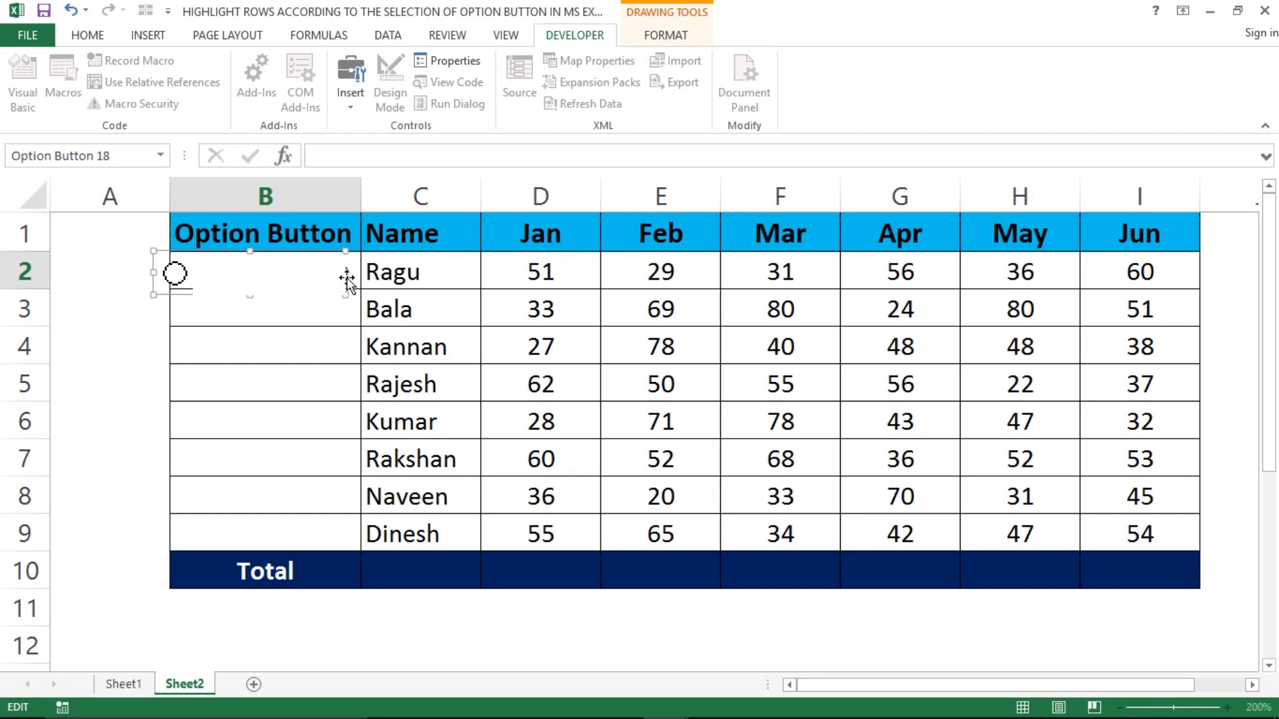
# Step: Shrink the option button to its circle, centre it in B2, and copy it to B3
pyautogui.moveTo(346, 274)
pyautogui.mouseDown()
pyautogui.moveTo(208, 269)
pyautogui.moveTo(245, 251)
pyautogui.mouseUp()
pyautogui.click(251, 265)
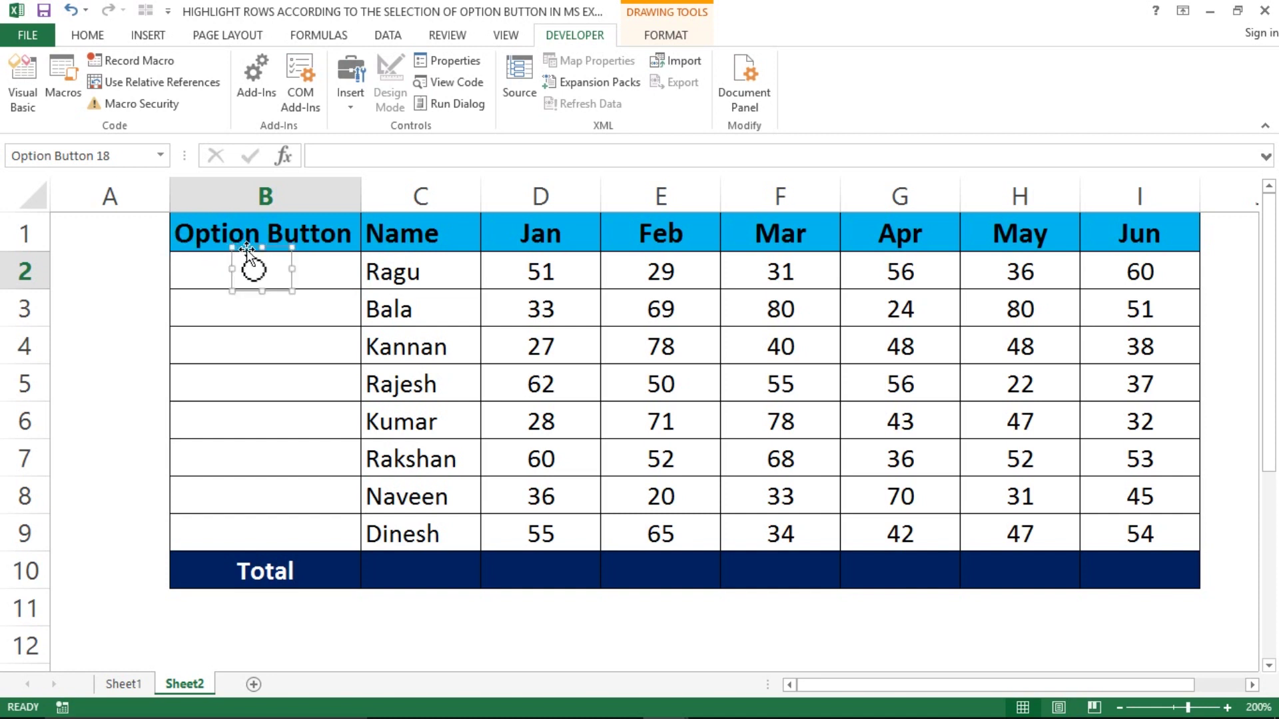
pyautogui.moveTo(291, 289)
pyautogui.mouseDown()
pyautogui.moveTo(271, 275)
pyautogui.moveTo(277, 283)
pyautogui.mouseUp()
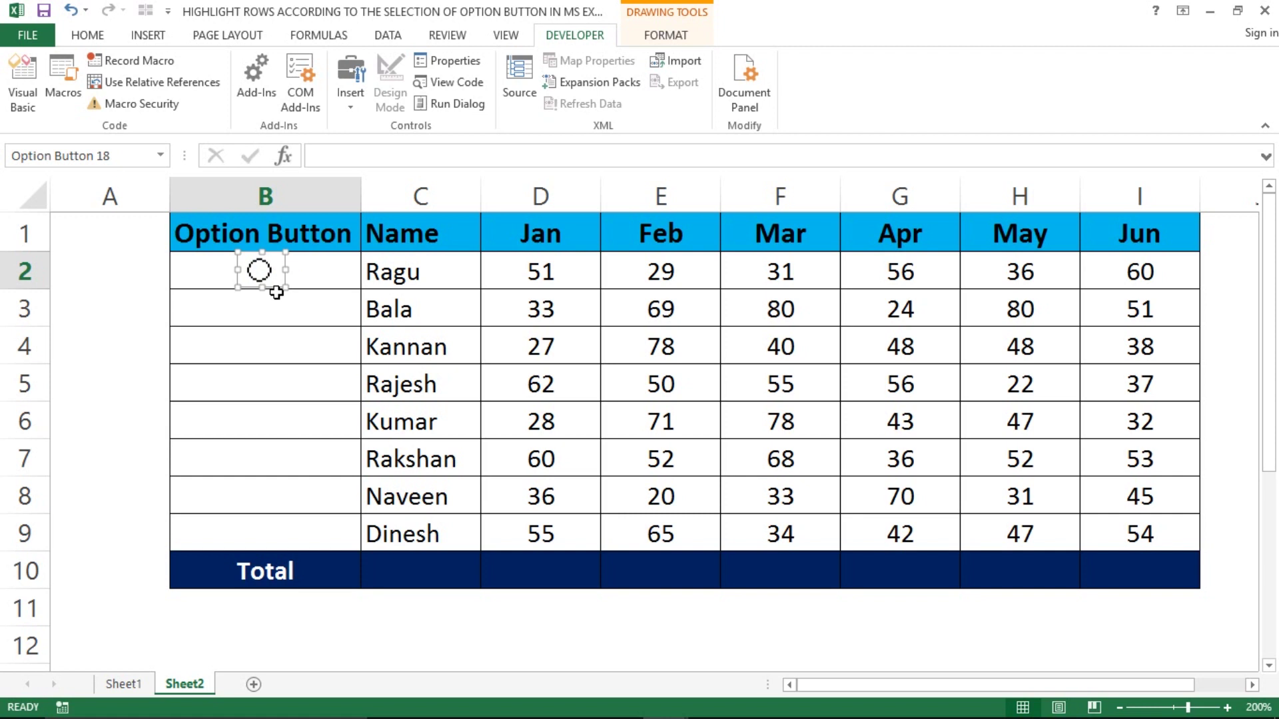
pyautogui.moveTo(276, 291); pyautogui.dragTo(238, 307)
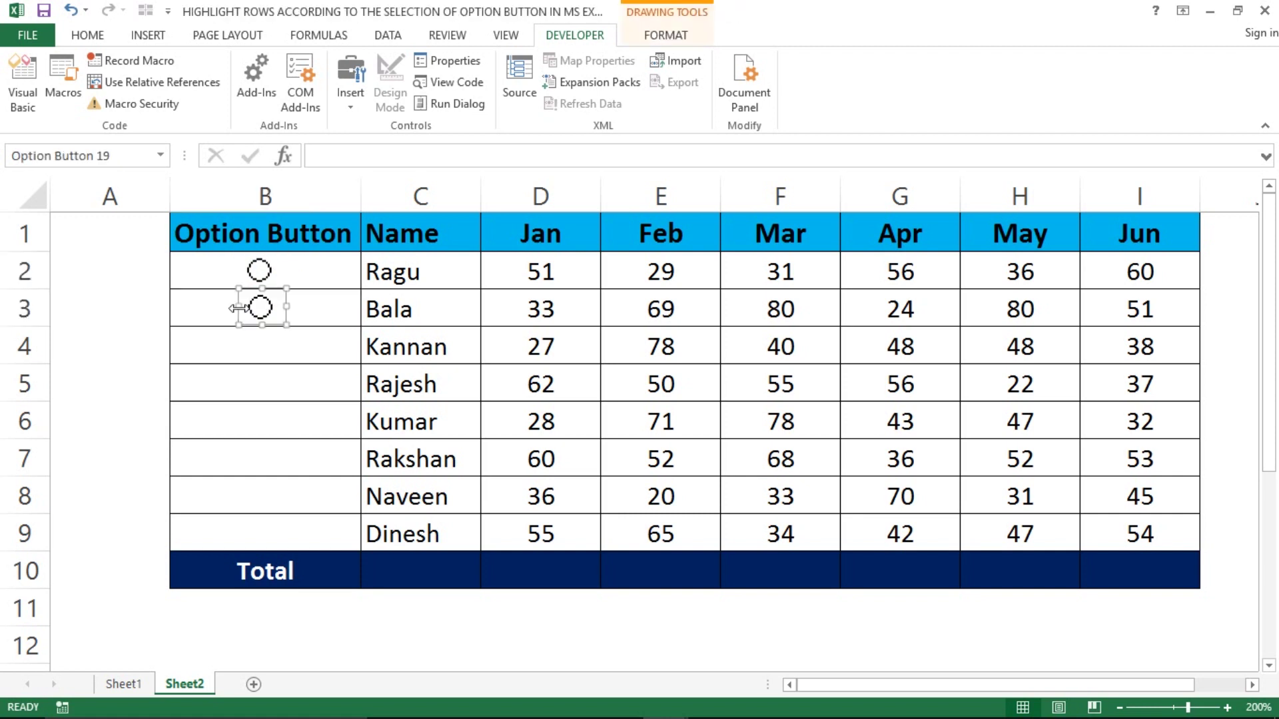
pyautogui.click(247, 343)
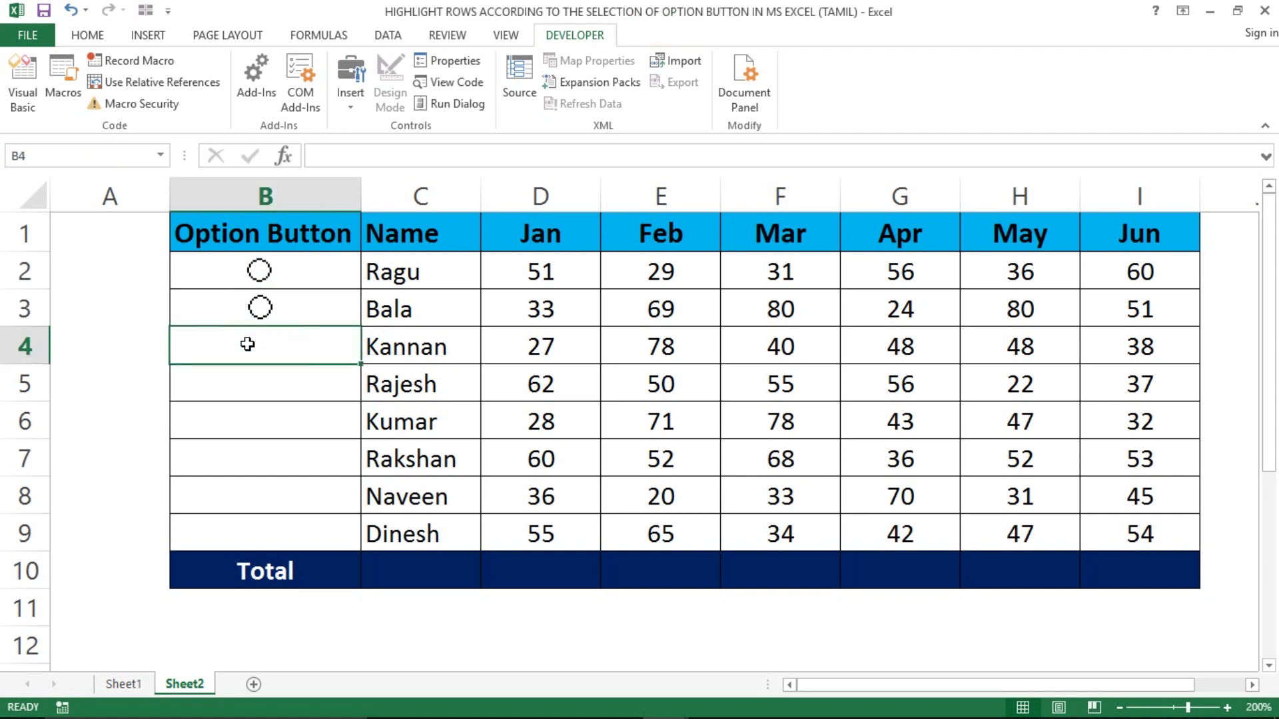
# Step: Copy the option button into cells B4 through B9 for Kannan to Dinesh
pyautogui.moveTo(260, 308); pyautogui.dragTo(257, 535)
pyautogui.click(255, 384)
pyautogui.click(252, 423)
pyautogui.click(257, 459)
pyautogui.click(255, 524)
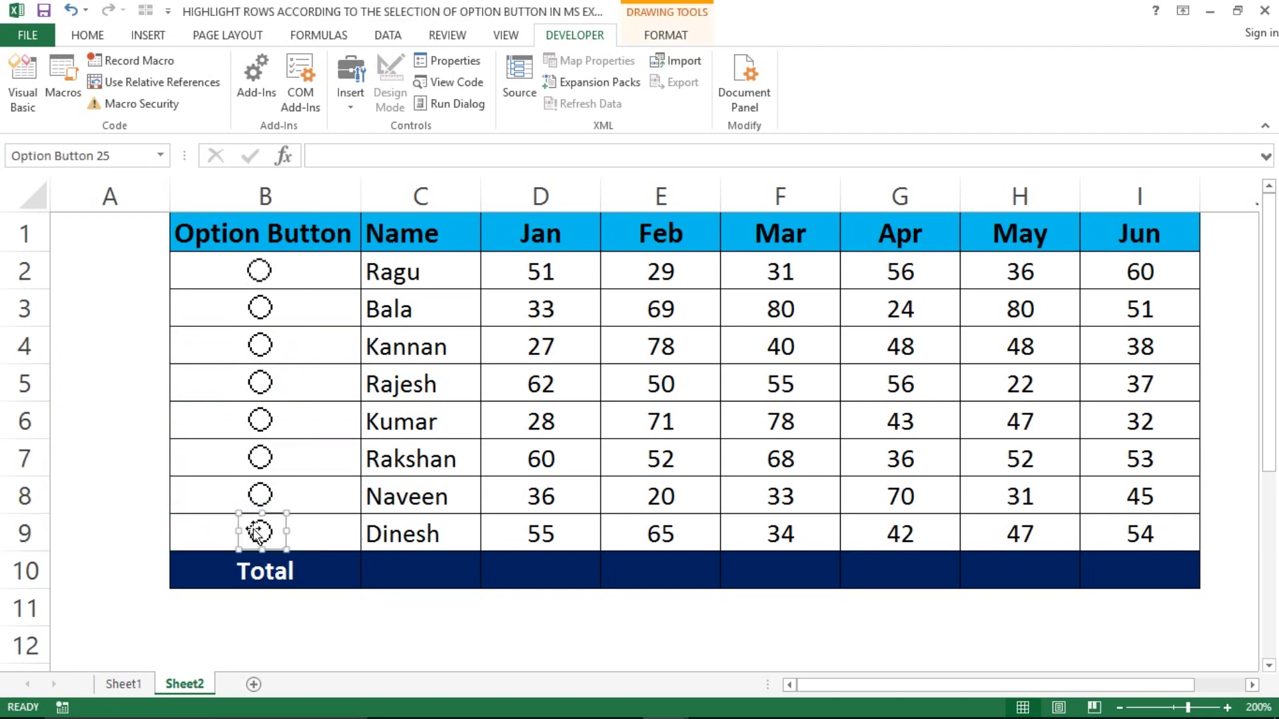
pyautogui.click(154, 345)
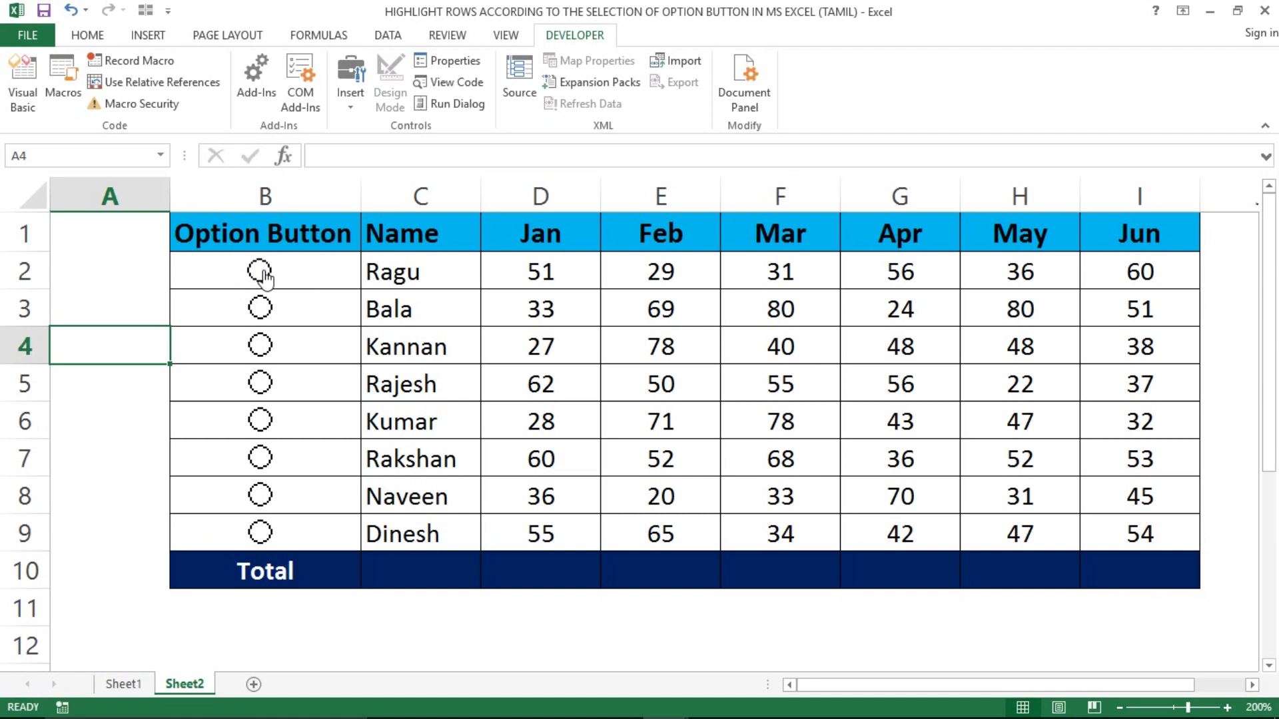
pyautogui.rightClick(255, 314)
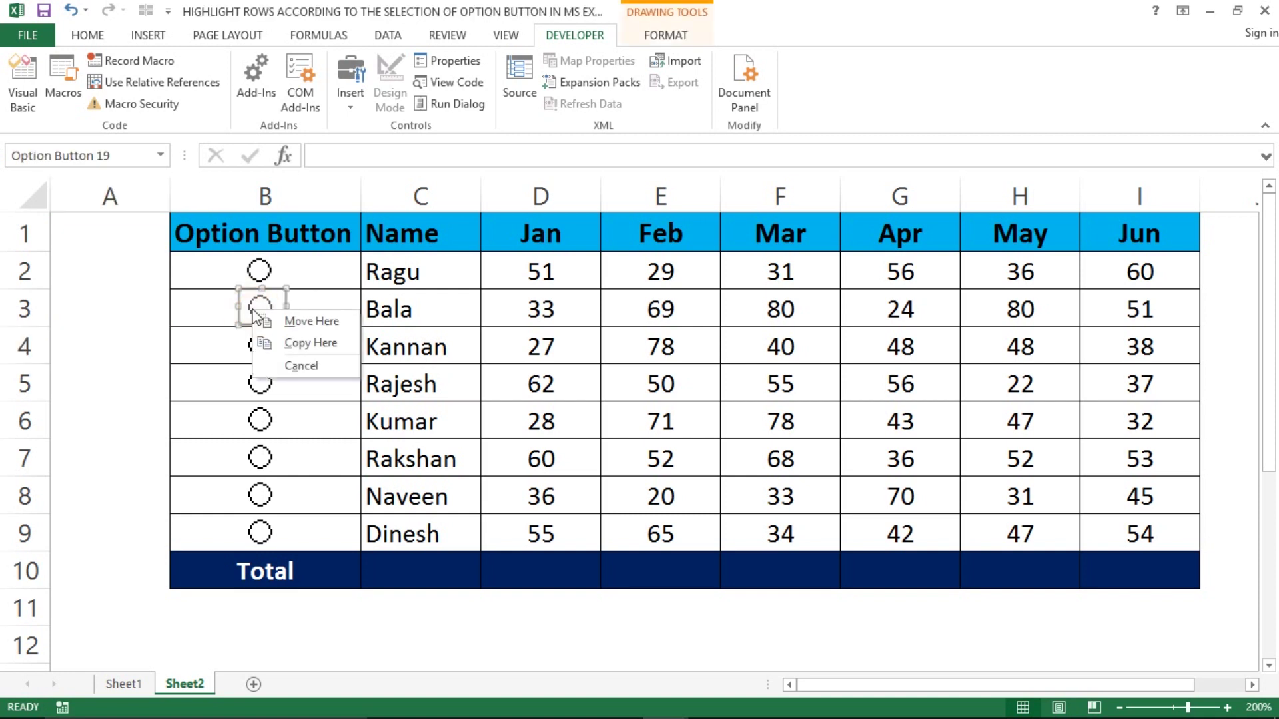
pyautogui.press('Escape')
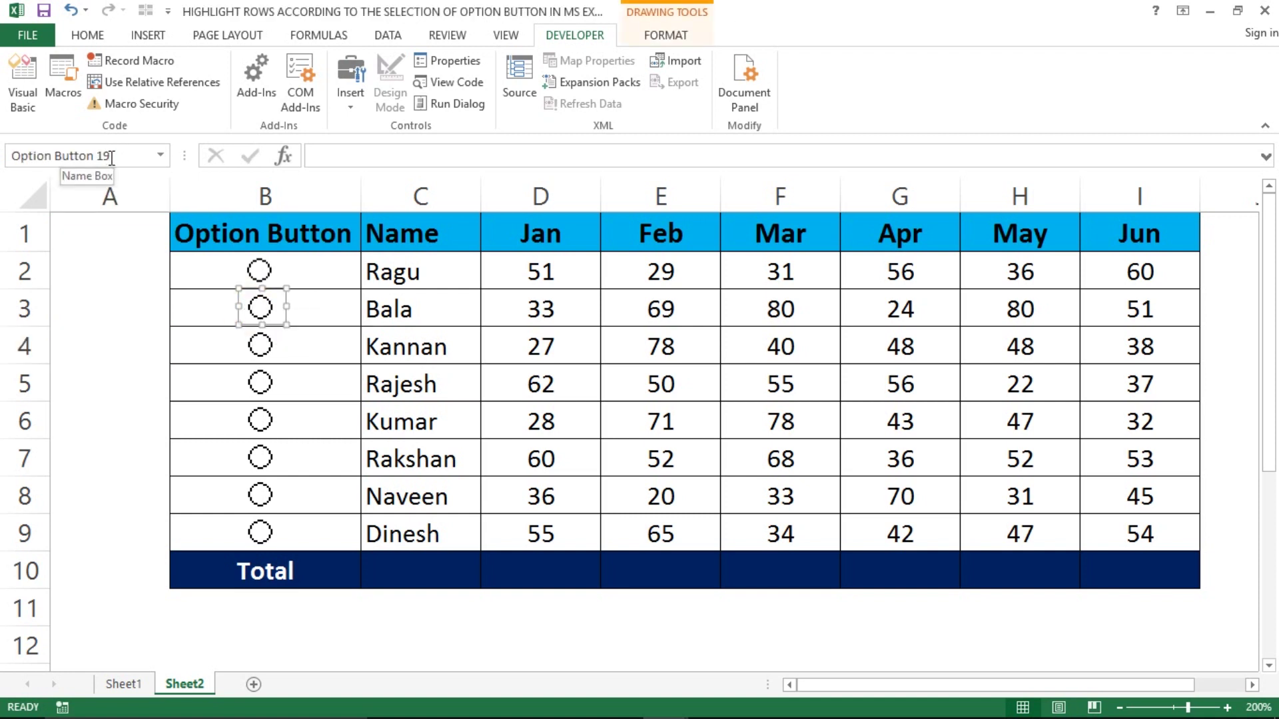
pyautogui.click(111, 157)
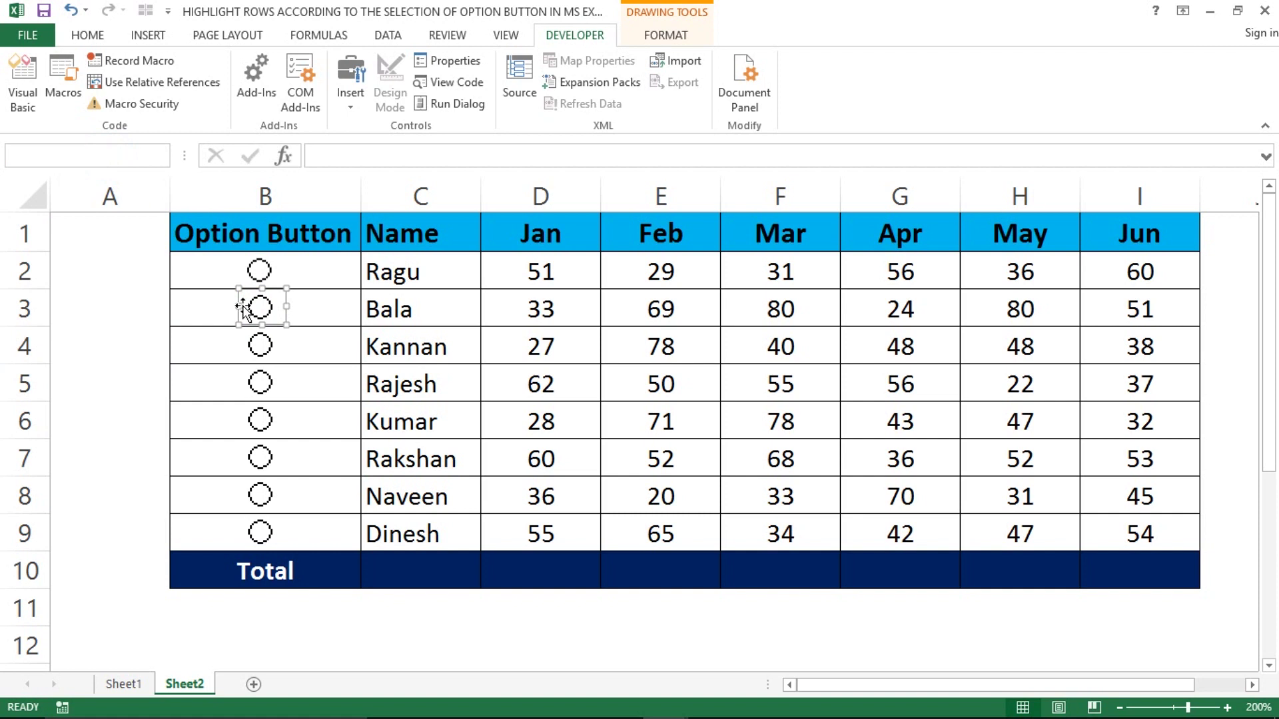
pyautogui.keyDown('ctrl'); pyautogui.click(259, 345); pyautogui.keyUp('ctrl')
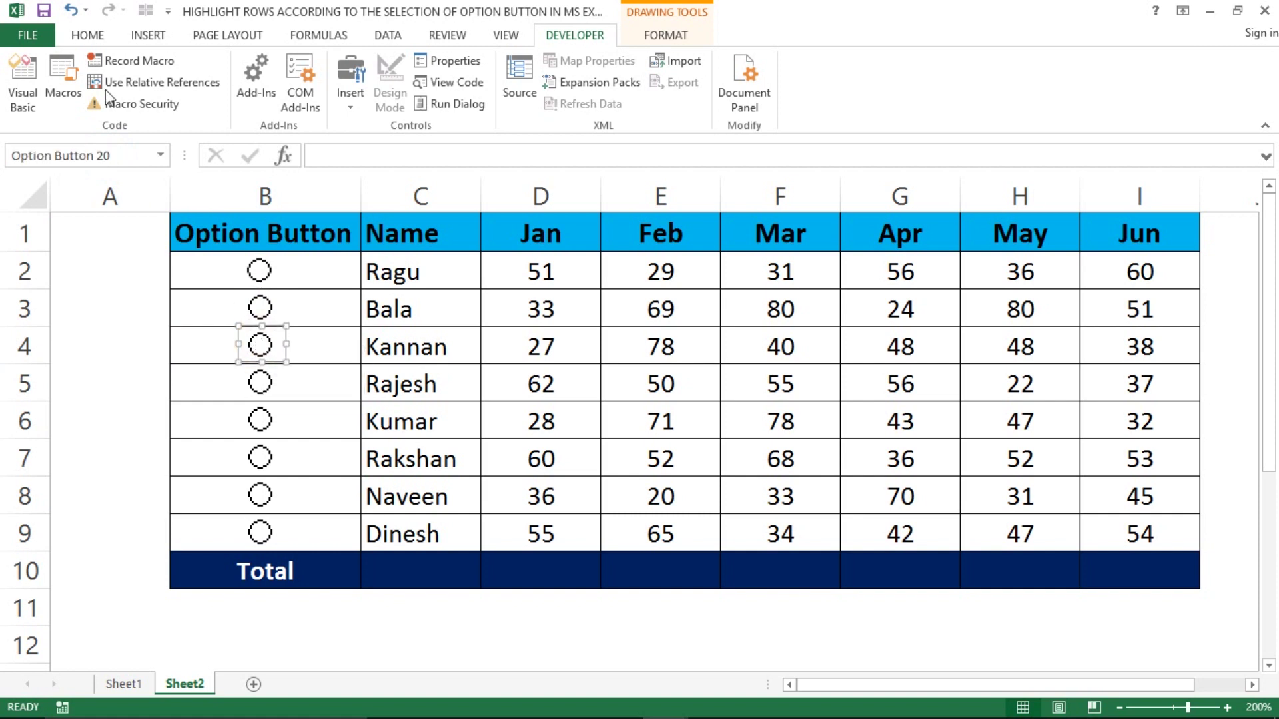
pyautogui.keyDown('ctrl'); pyautogui.click(261, 382); pyautogui.keyUp('ctrl')
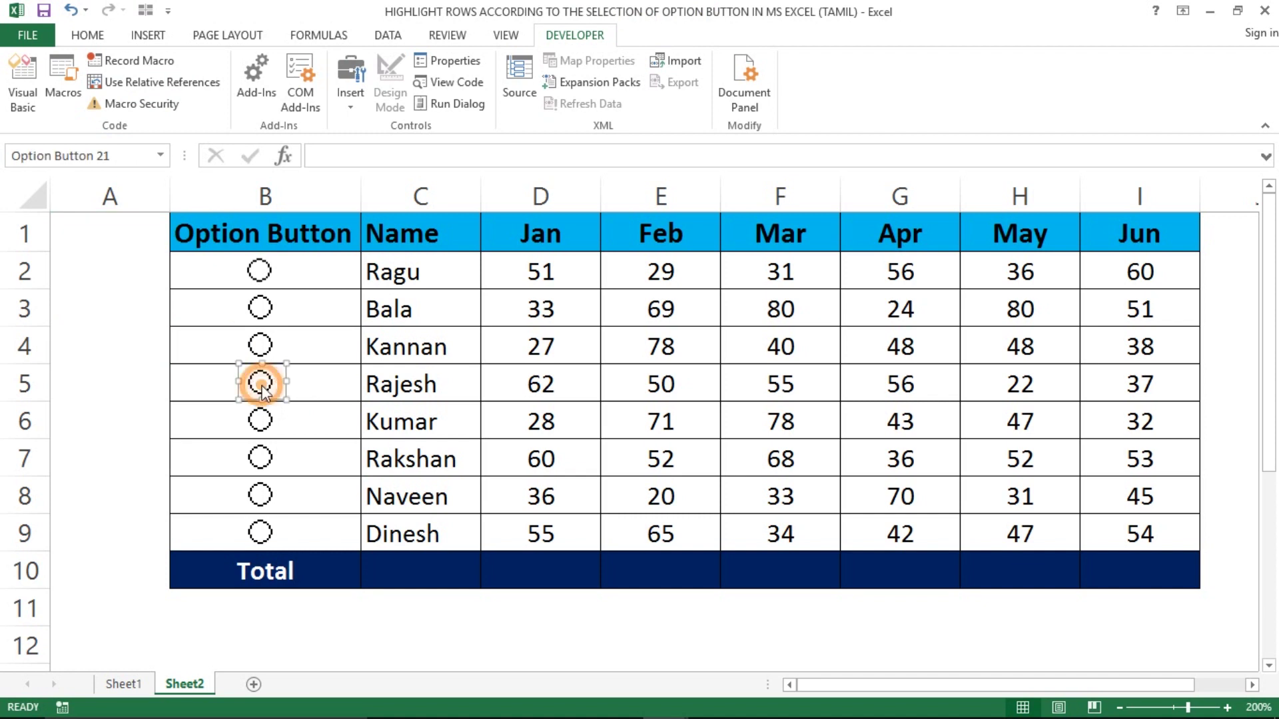
pyautogui.click(113, 156)
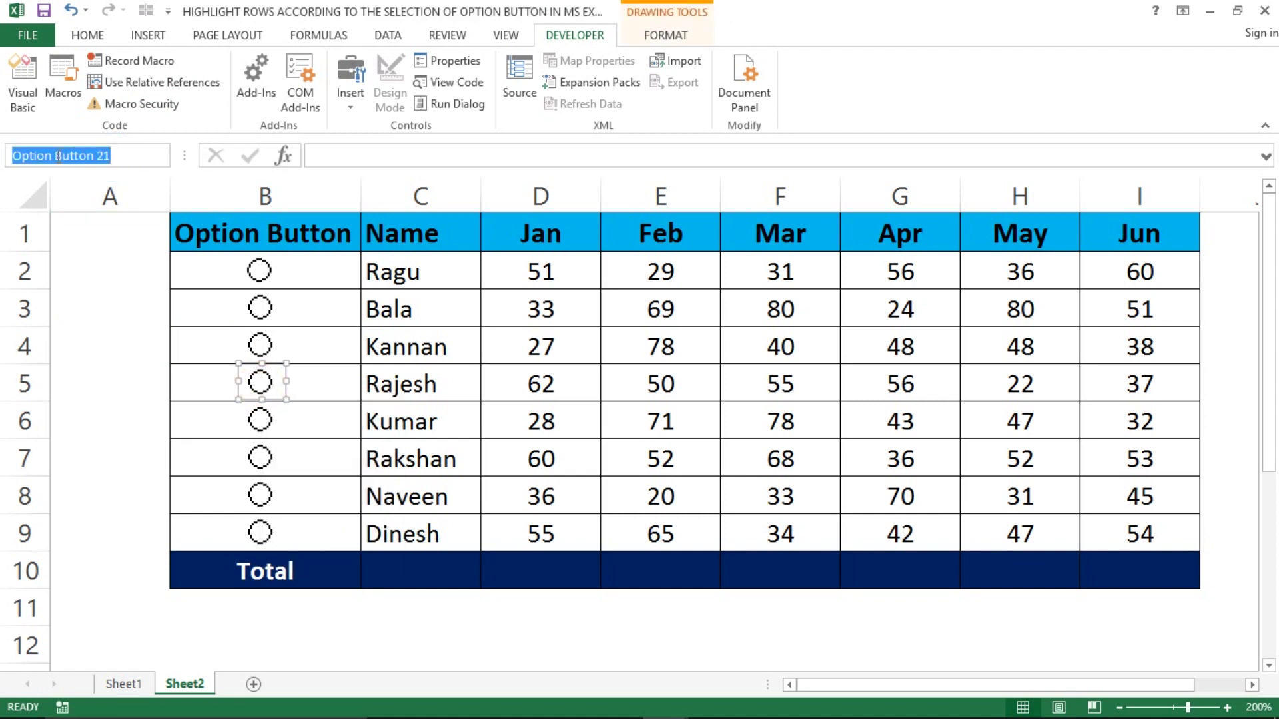
pyautogui.press('BackSpace')
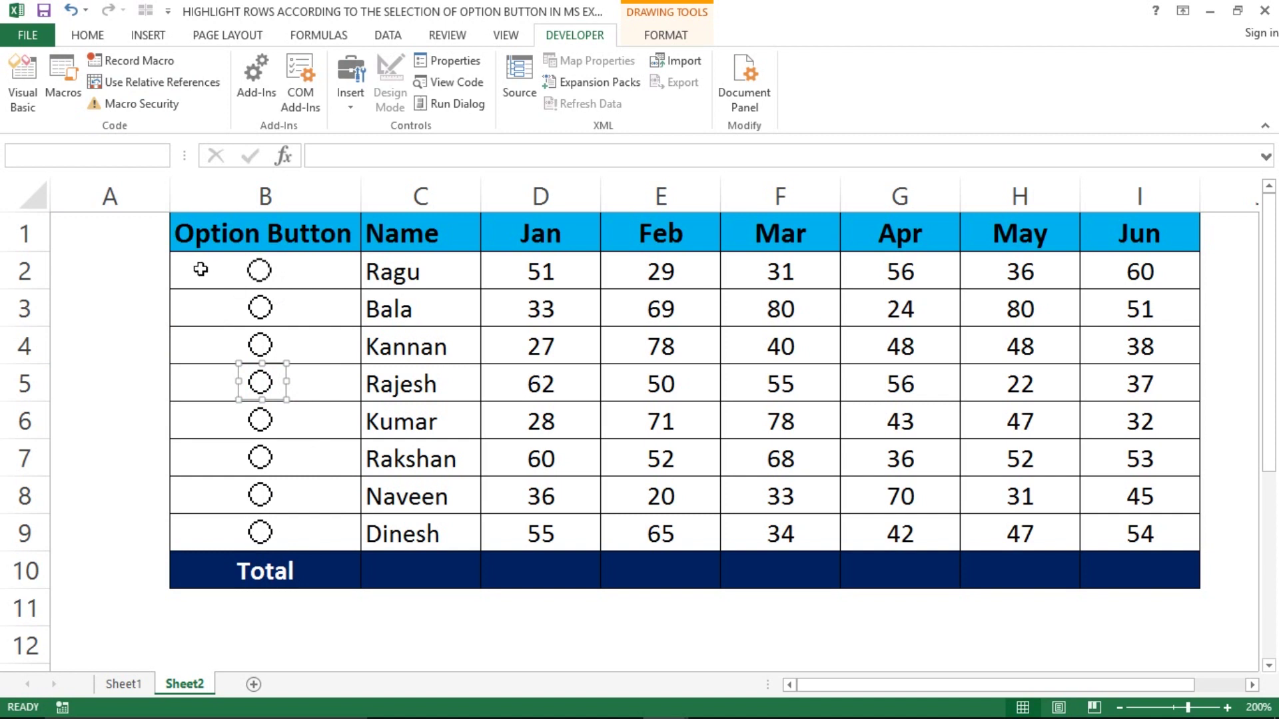
pyautogui.click(201, 269)
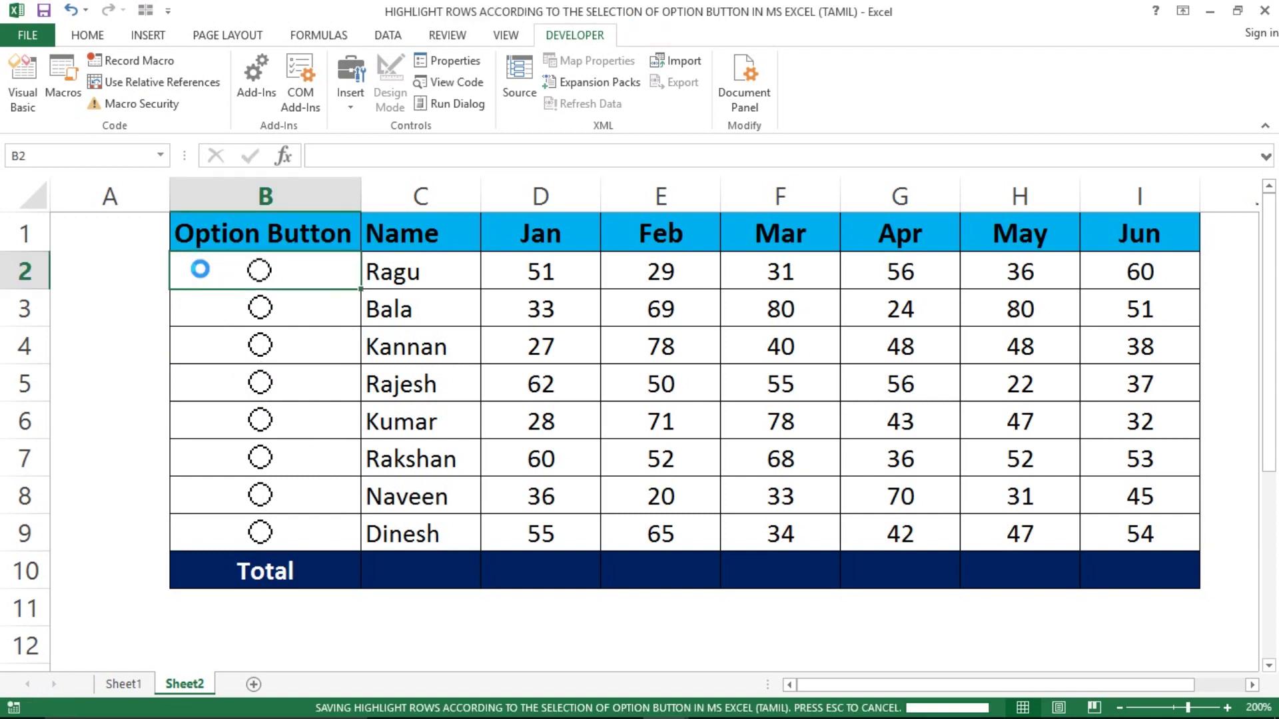
# Step: Click through the options for Bala, Rajesh, Rakshan, Naveen, Dinesh, Kumar and Kannan, ending on Ragu
pyautogui.click(259, 271)
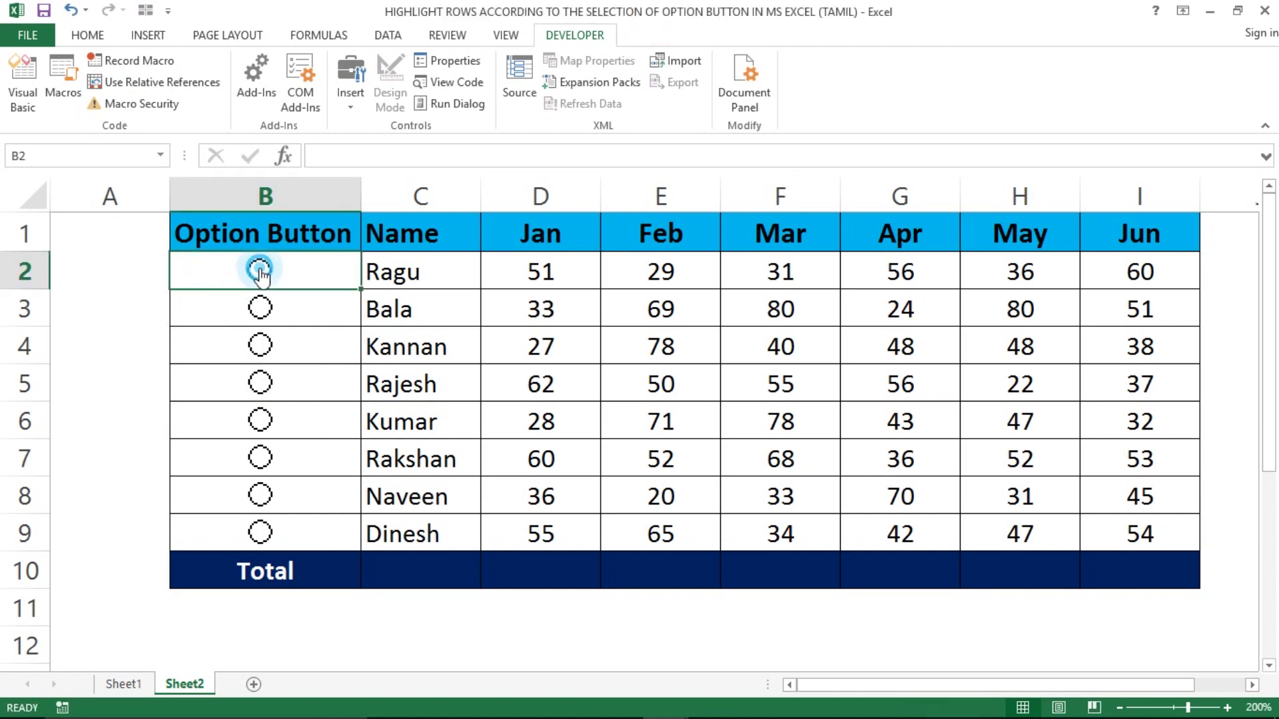
pyautogui.click(260, 308)
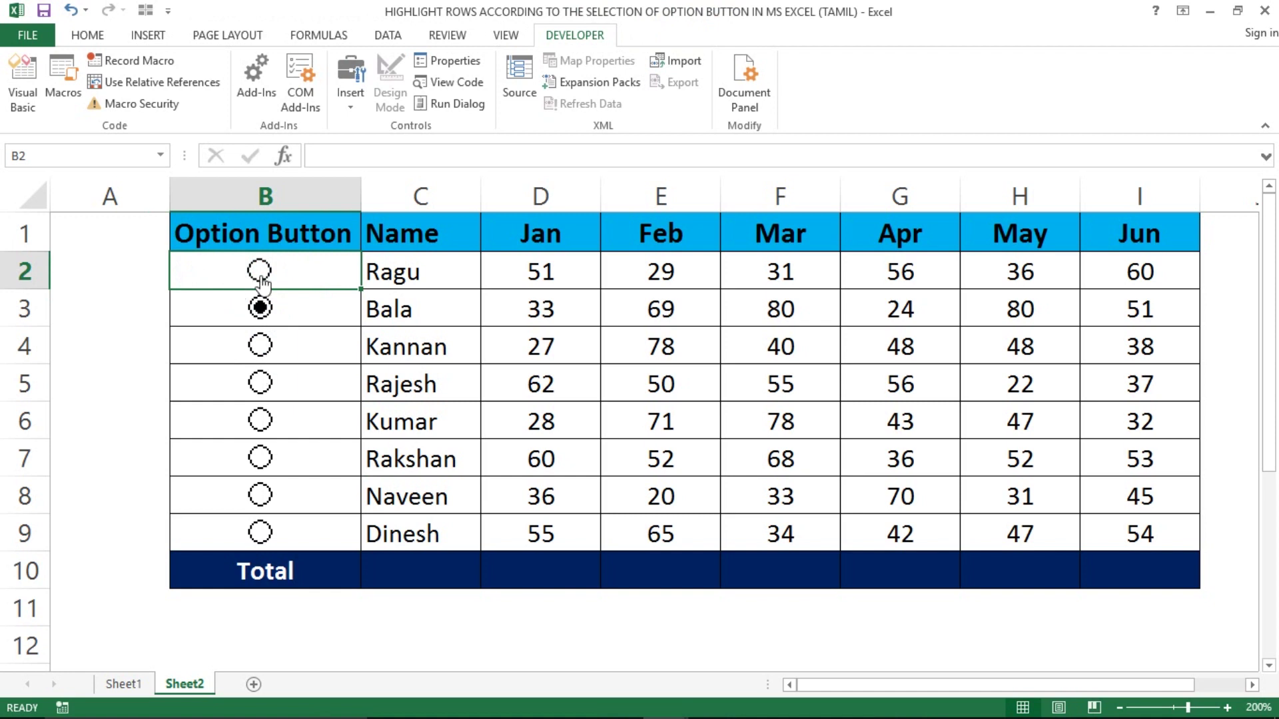
pyautogui.click(261, 383)
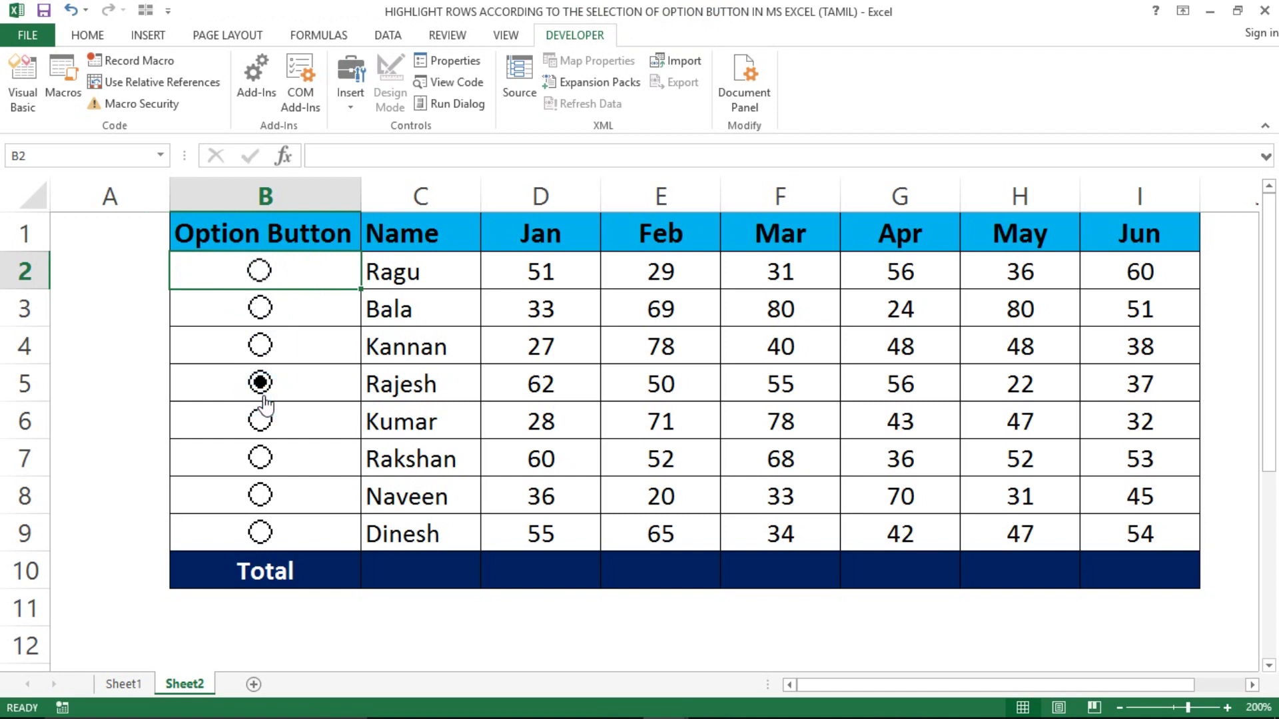
pyautogui.click(260, 457)
pyautogui.click(260, 507)
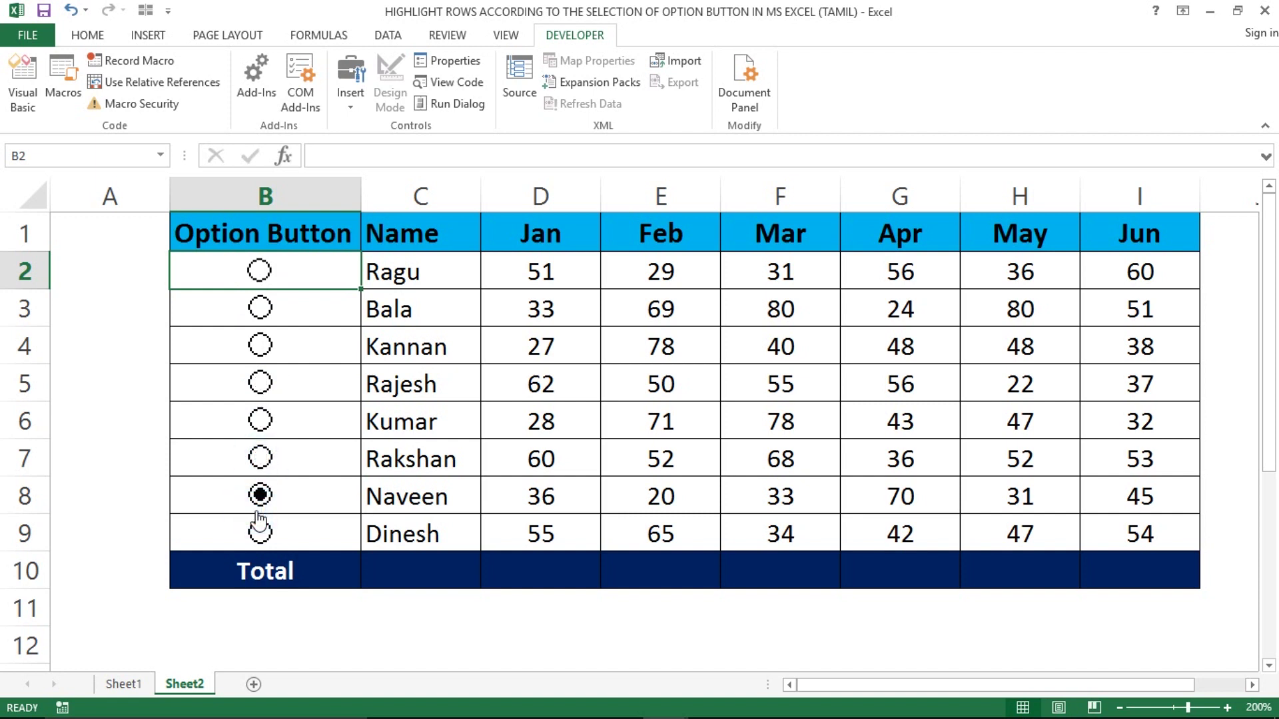
pyautogui.click(261, 526)
pyautogui.click(261, 497)
pyautogui.click(253, 426)
pyautogui.click(260, 271)
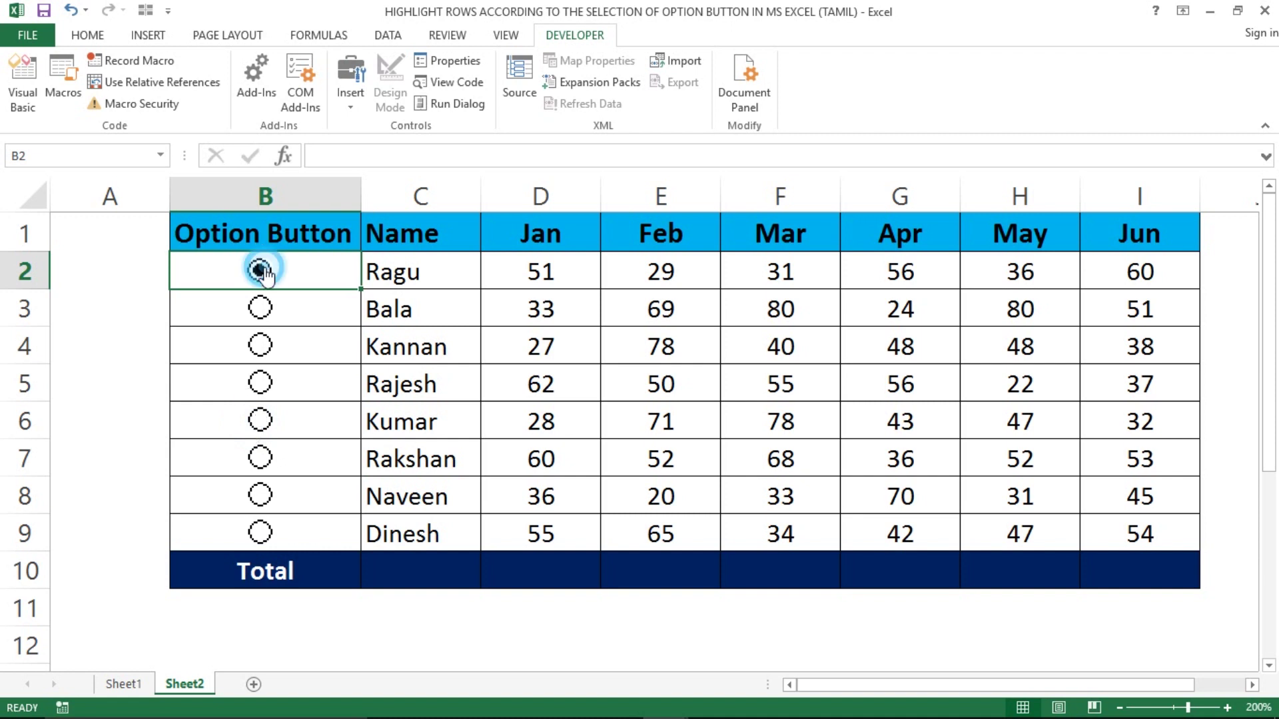
pyautogui.click(260, 318)
pyautogui.click(260, 345)
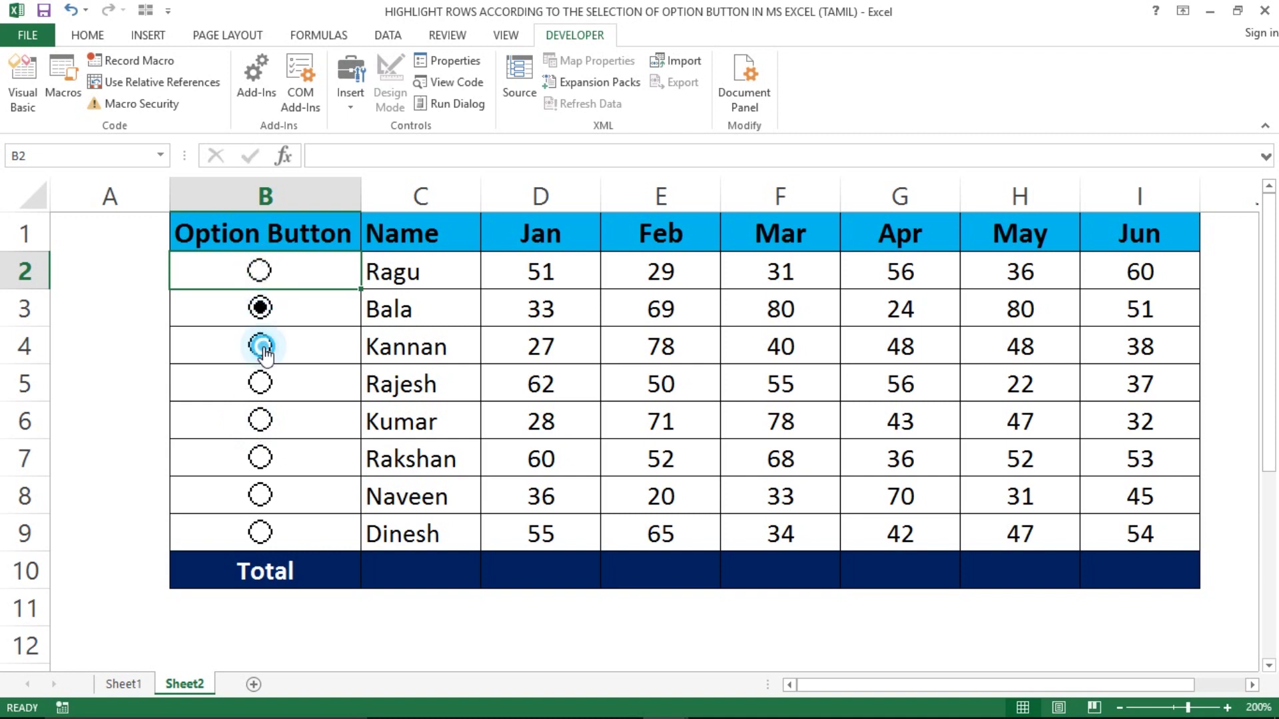
pyautogui.click(259, 383)
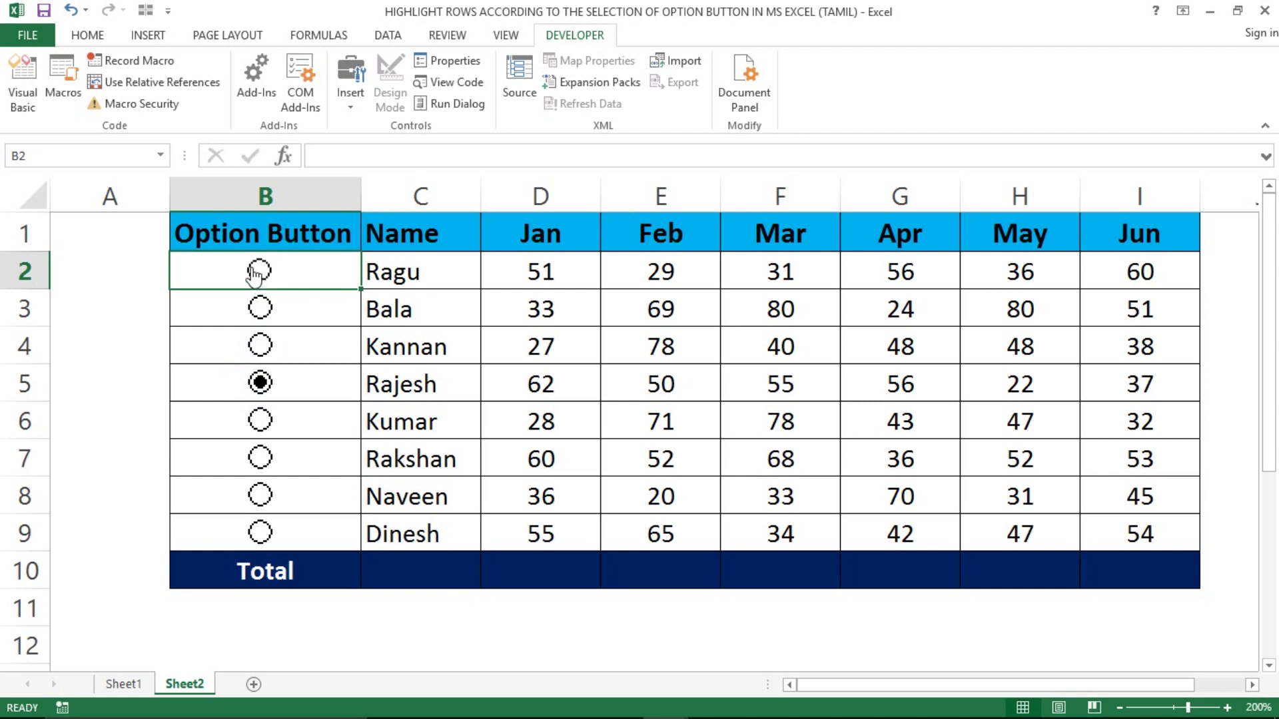
pyautogui.click(254, 274)
# Step: Set the option button's Format Control cell link to $A$1
pyautogui.rightClick(253, 273)
pyautogui.press('Escape')
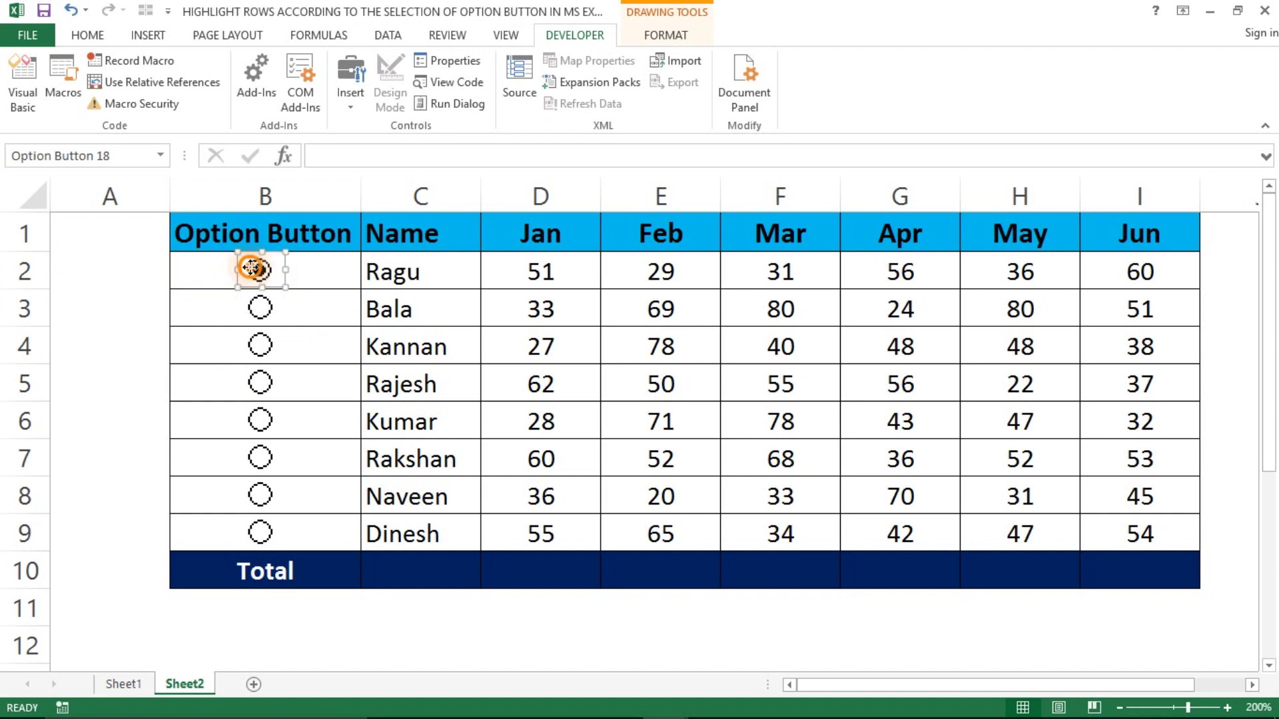
pyautogui.rightClick(255, 271)
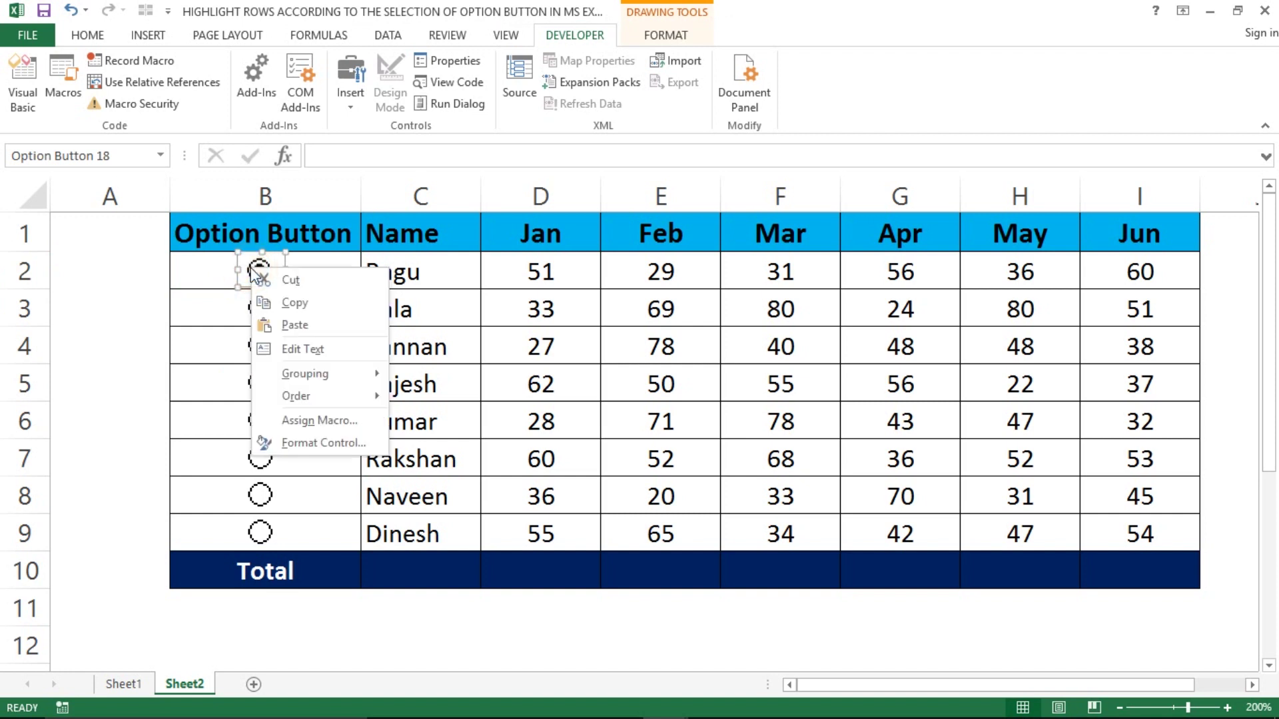
pyautogui.click(295, 443)
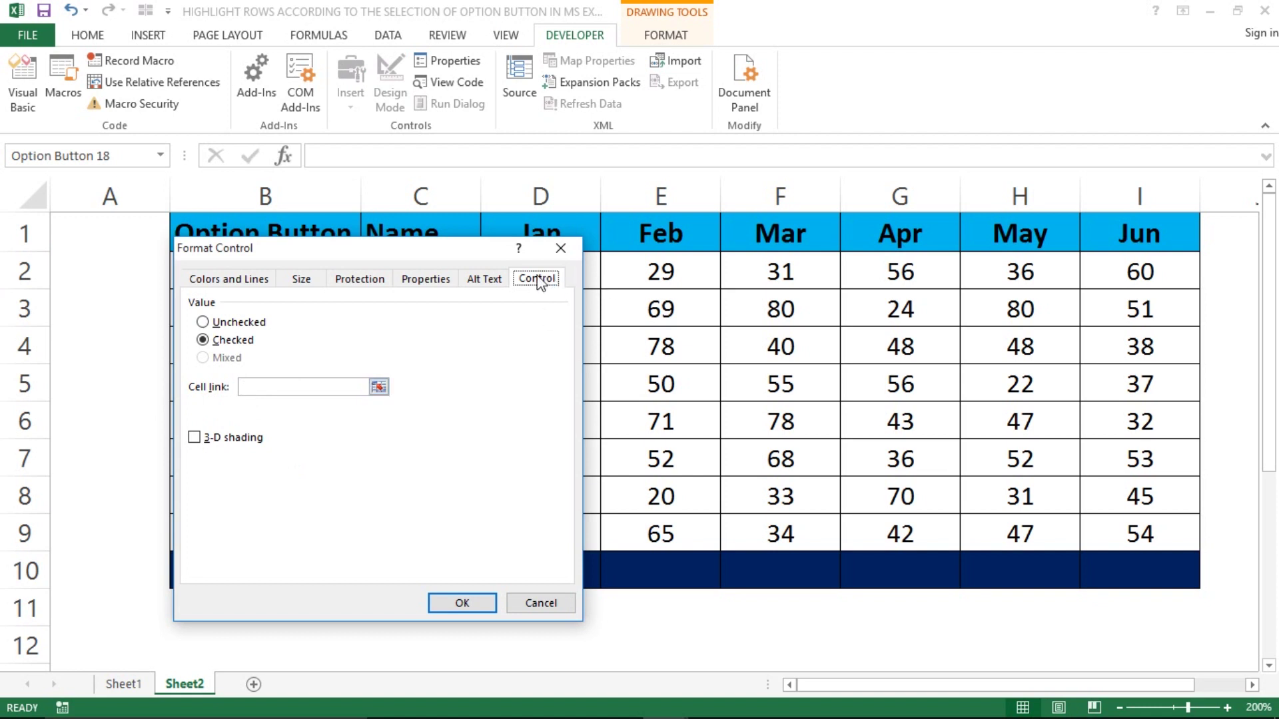
pyautogui.click(267, 389)
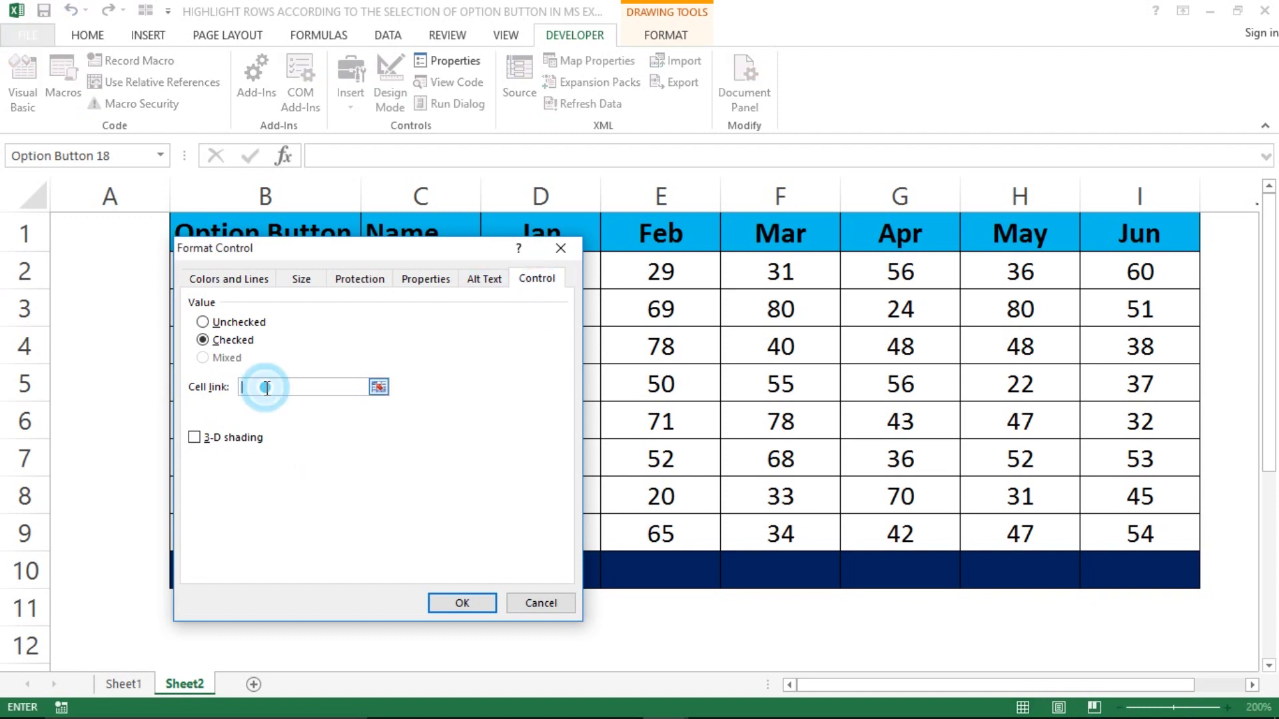
pyautogui.click(98, 233)
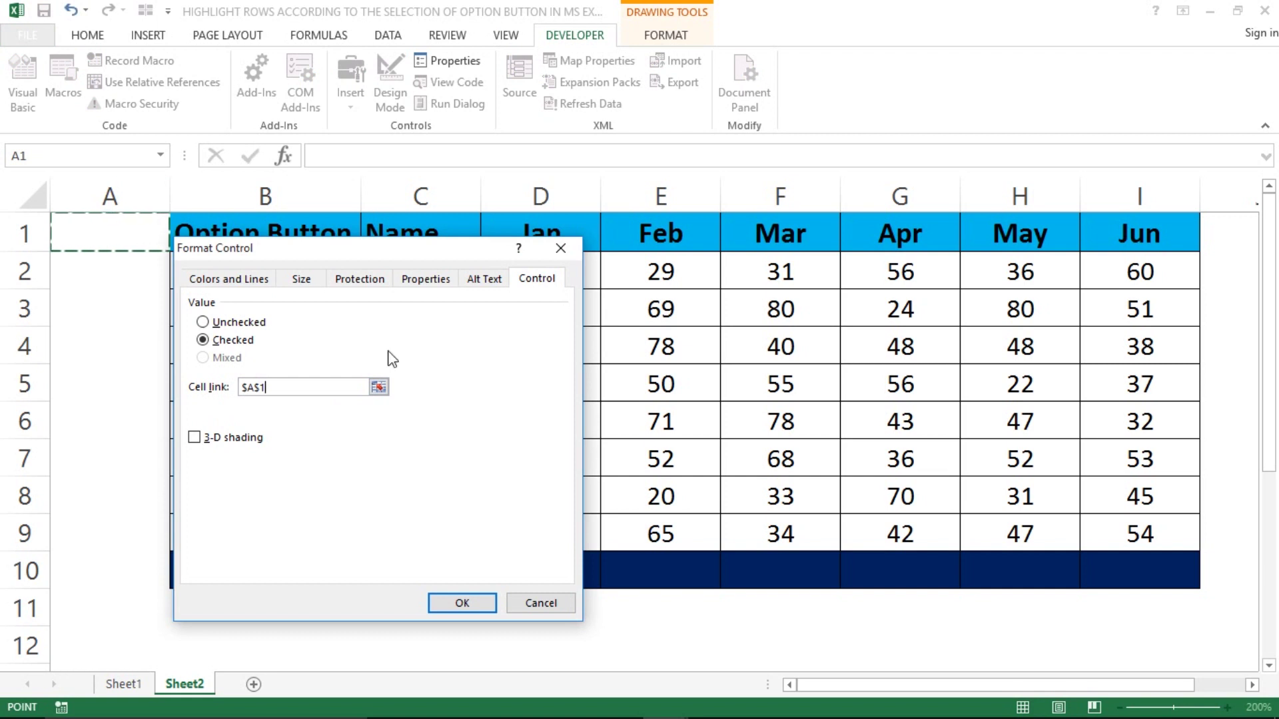
pyautogui.click(445, 600)
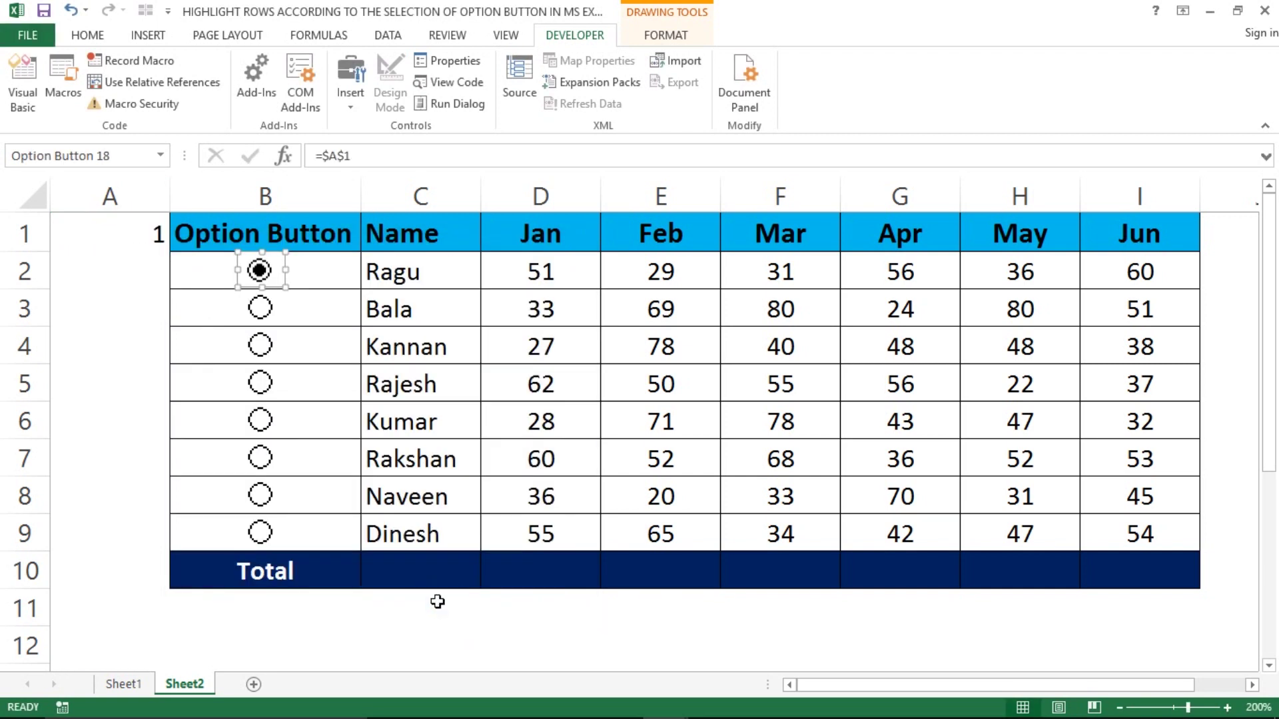
# Step: Center-align the number in cell A1
pyautogui.click(133, 240)
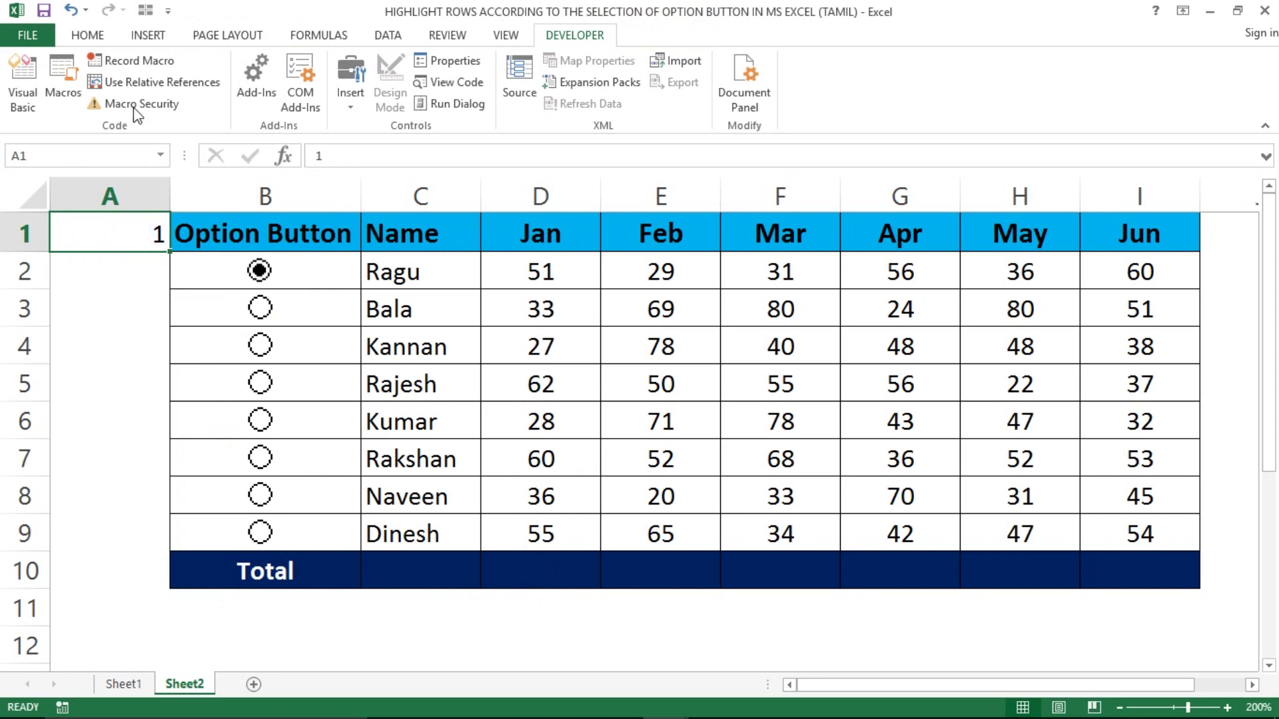
pyautogui.click(87, 35)
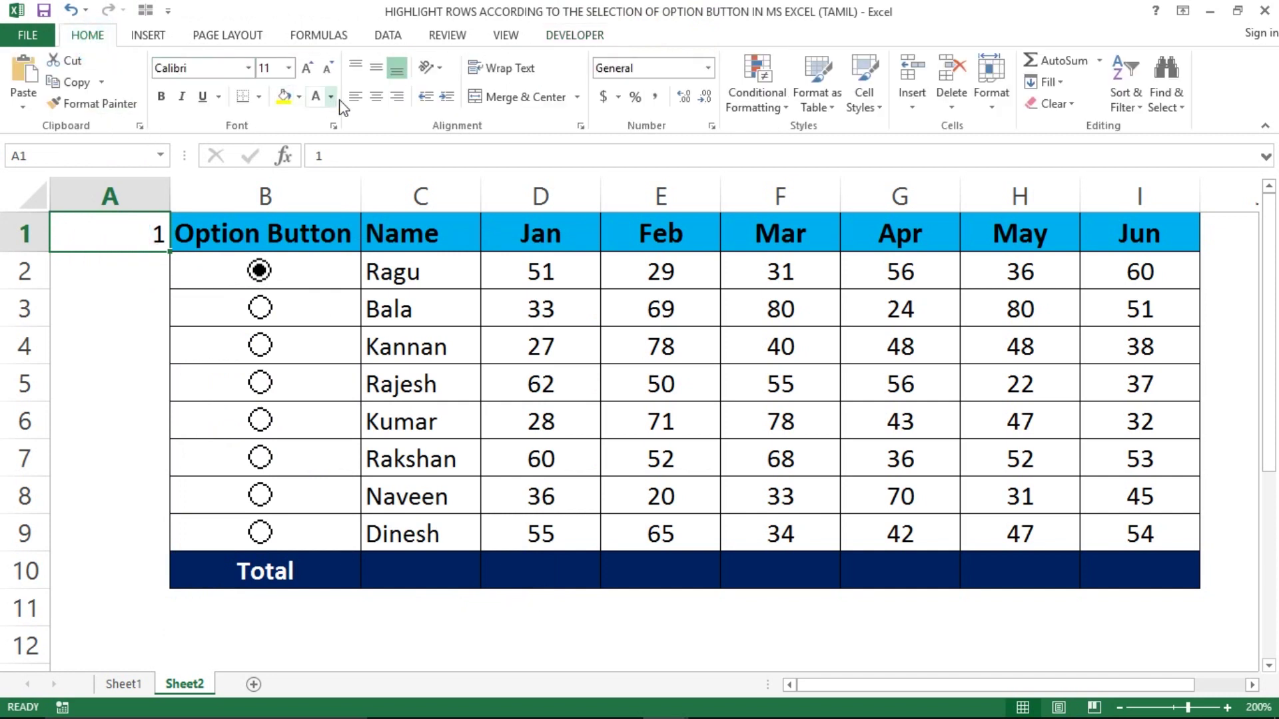
pyautogui.click(375, 96)
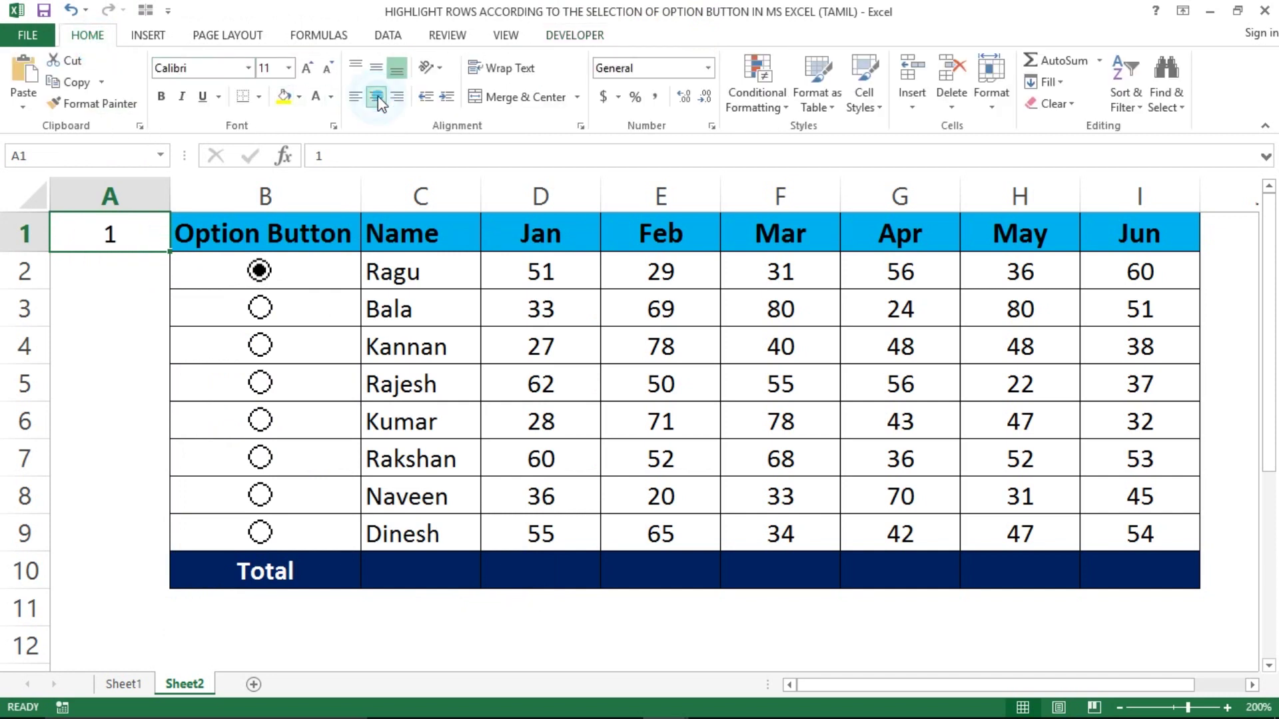
pyautogui.click(143, 275)
pyautogui.click(128, 239)
pyautogui.click(103, 356)
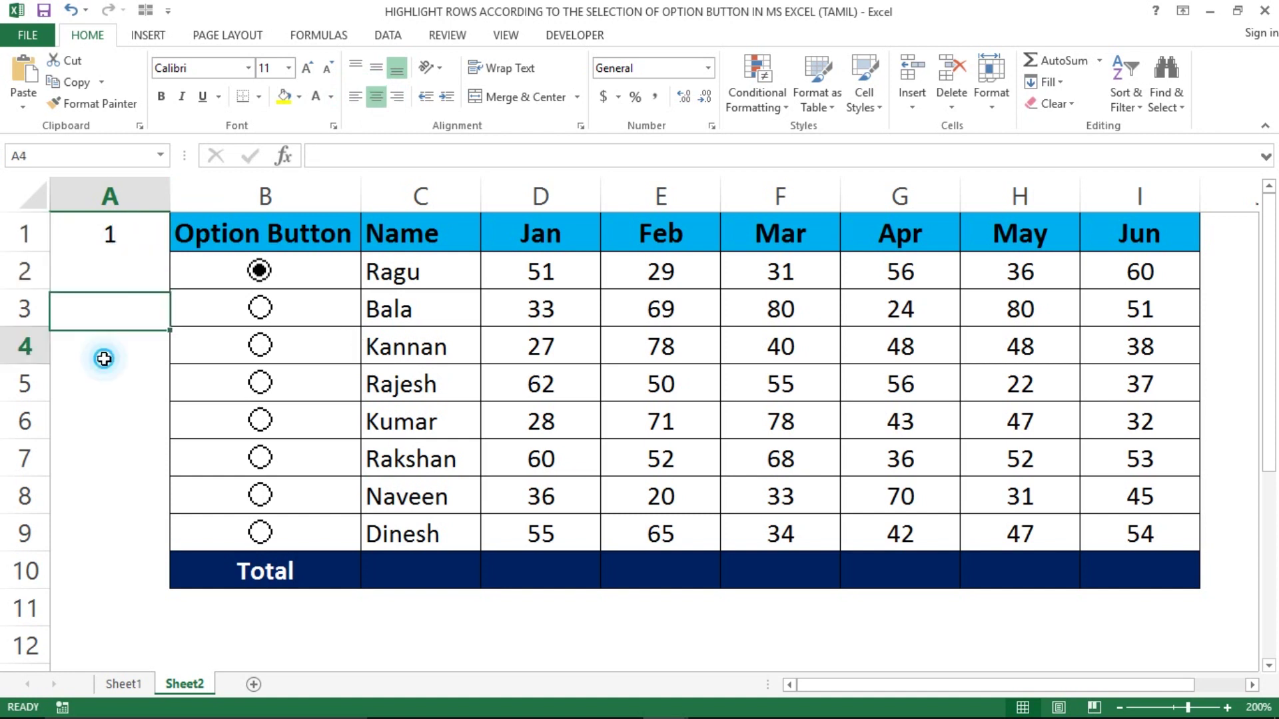
# Step: Choose Bala through Dinesh in turn so A1 counts 2 to 8, then Rajesh for 4
pyautogui.click(261, 307)
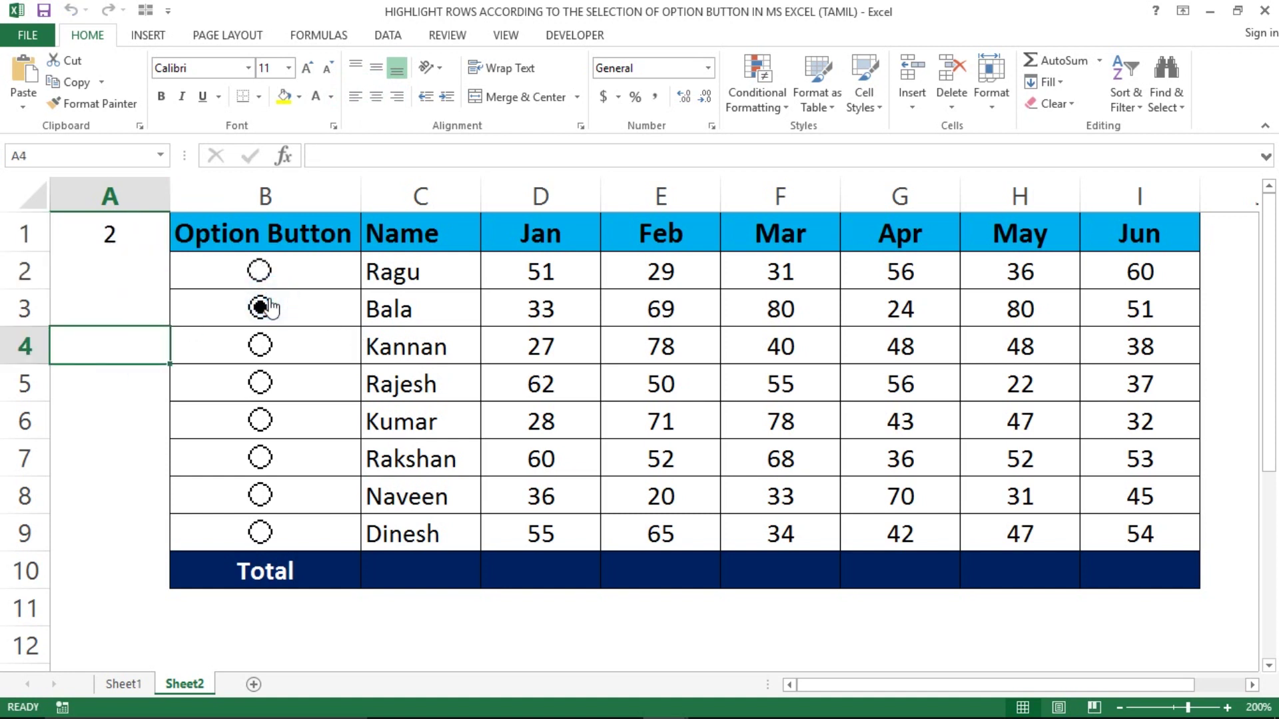
pyautogui.click(262, 346)
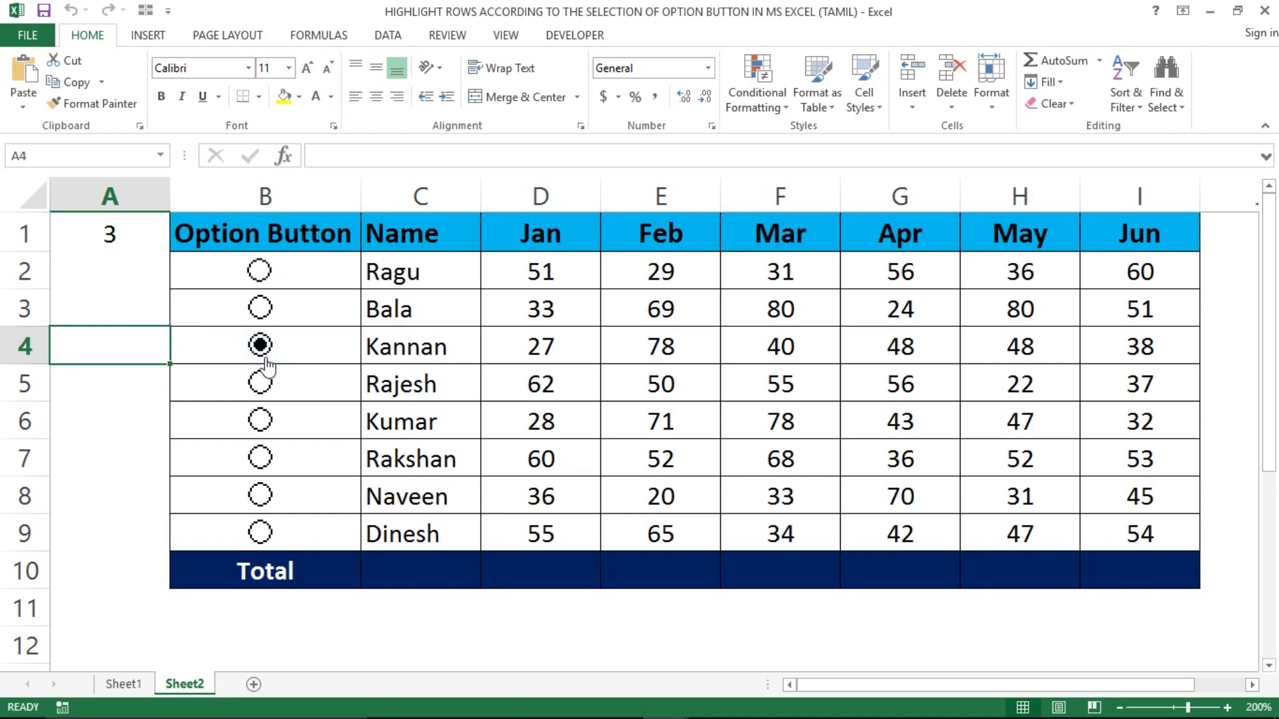
pyautogui.click(261, 383)
pyautogui.click(260, 420)
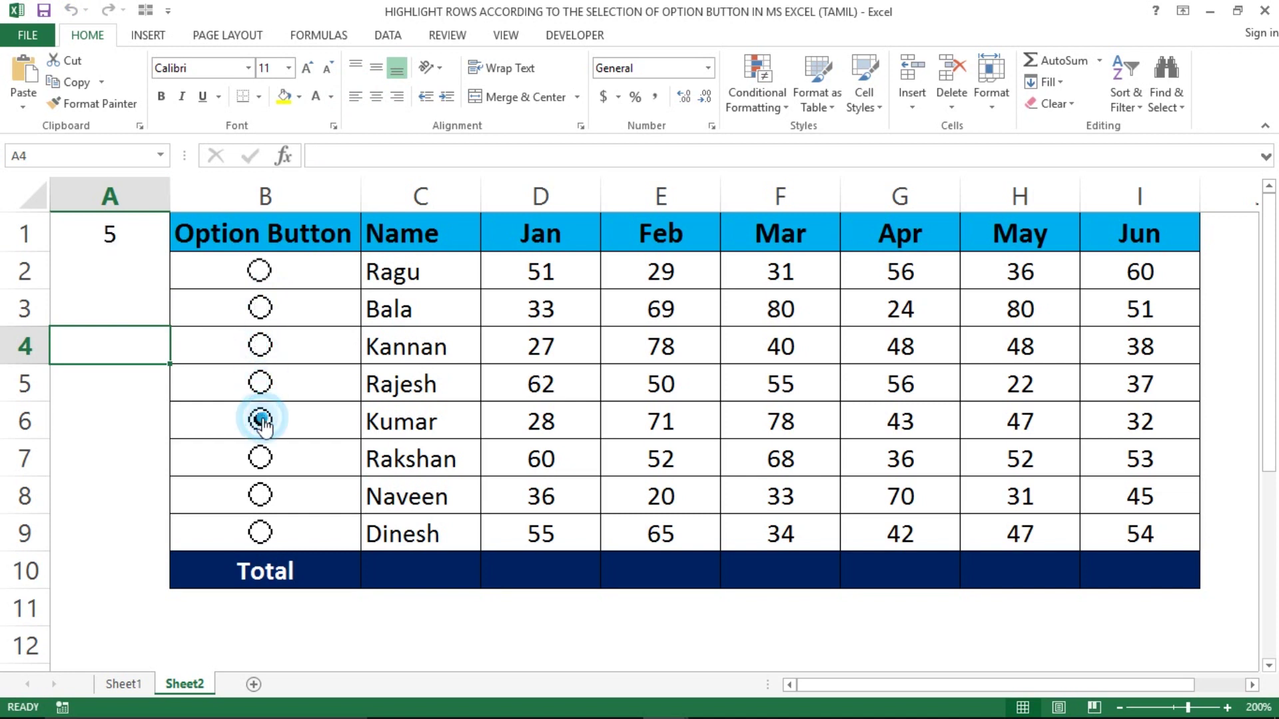
pyautogui.click(261, 459)
pyautogui.click(260, 496)
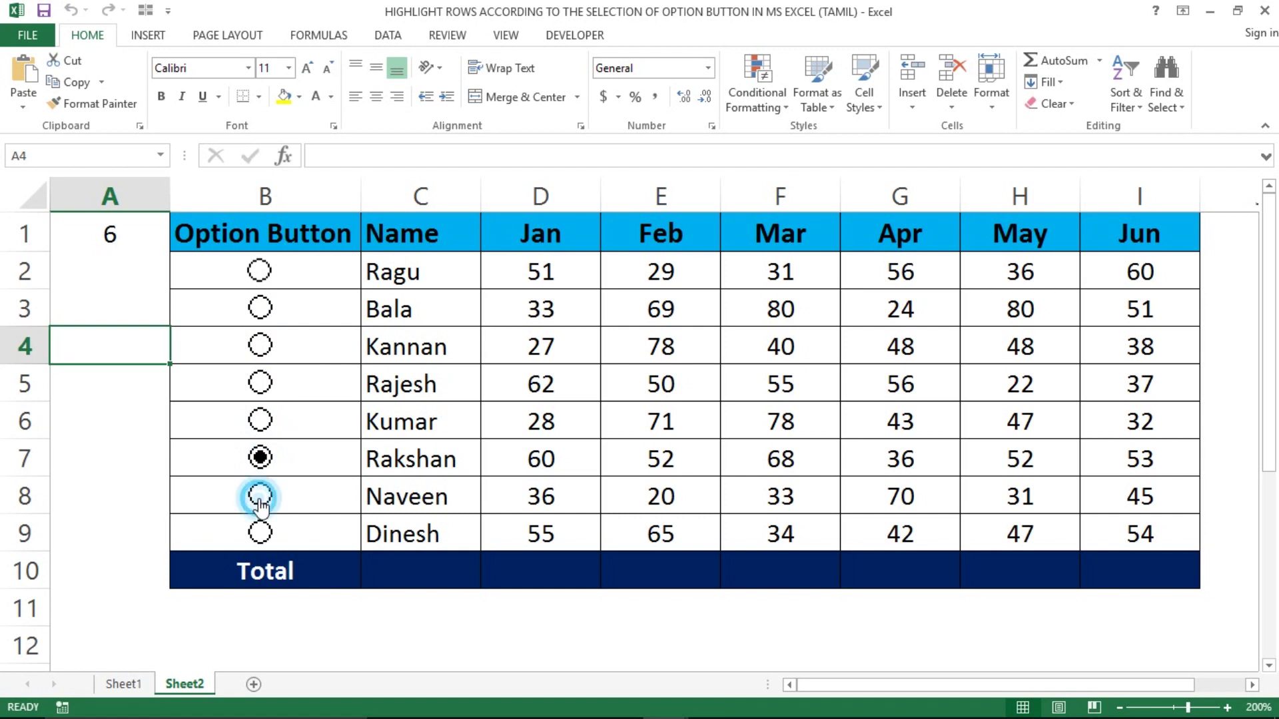
pyautogui.click(261, 534)
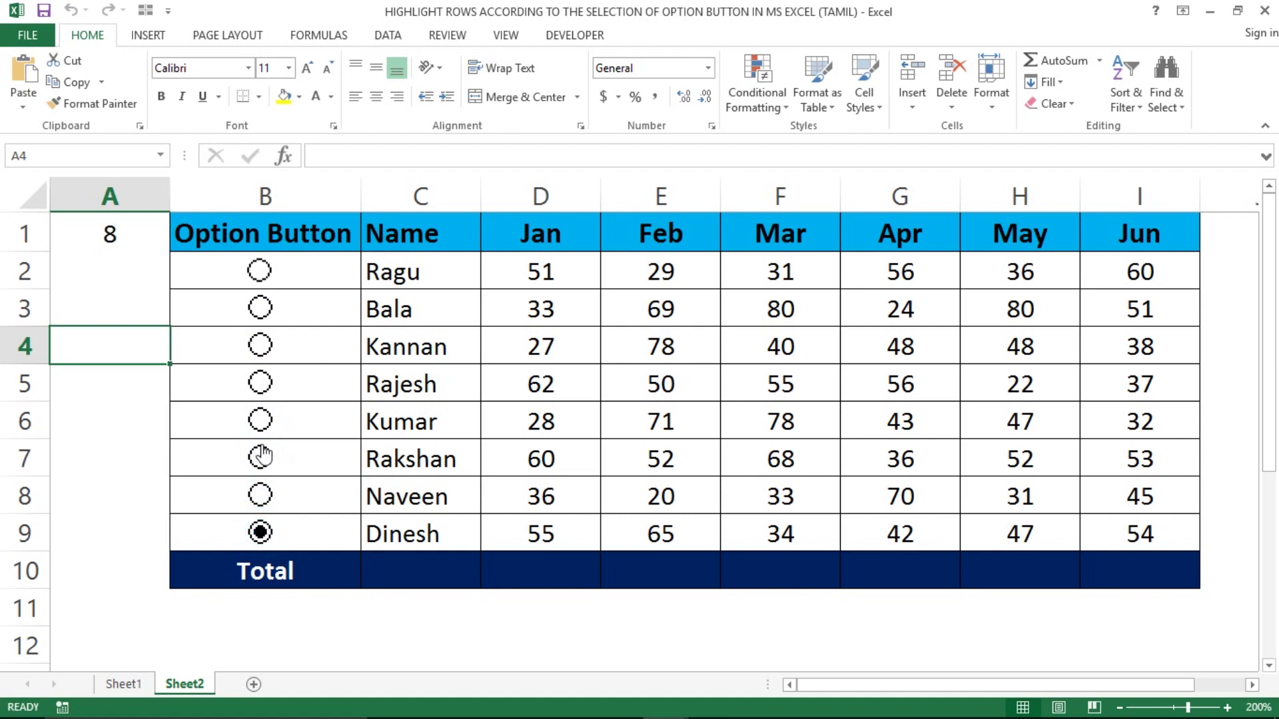
pyautogui.click(260, 382)
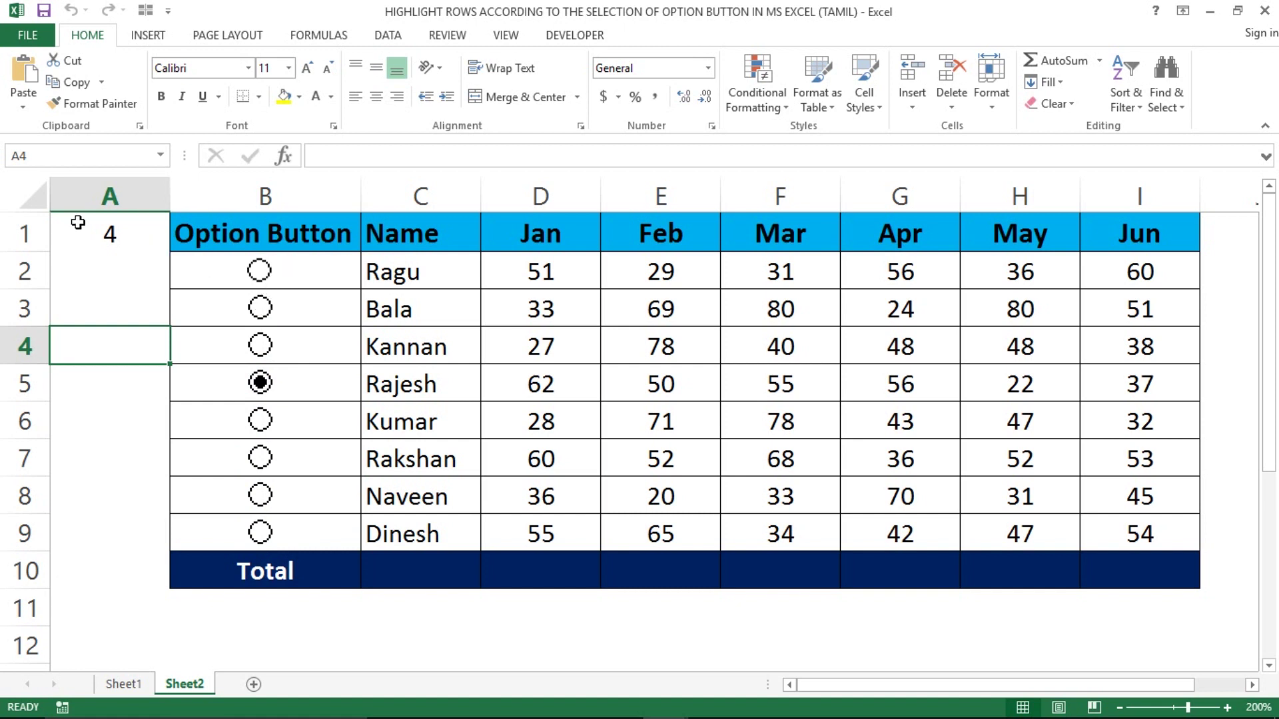
# Step: Pick Kannan (A1 shows 3), then Naveen, leaving A1 at 7
pyautogui.click(115, 240)
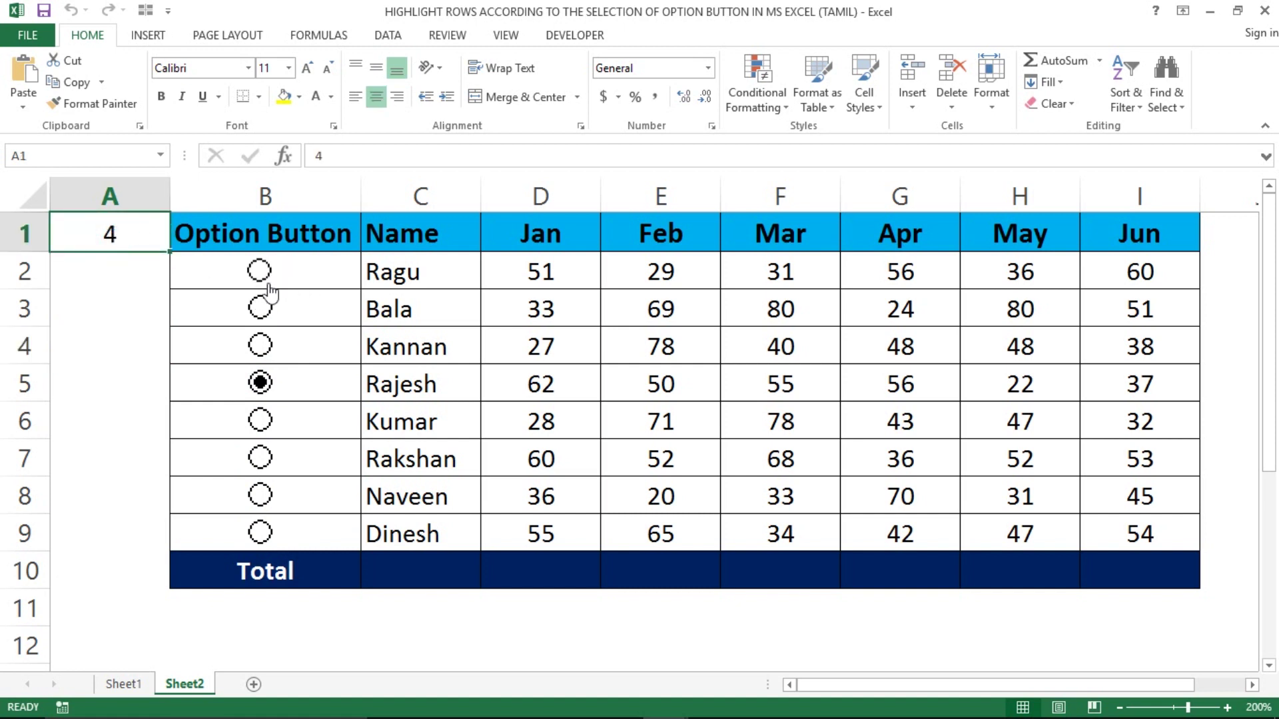
pyautogui.click(260, 345)
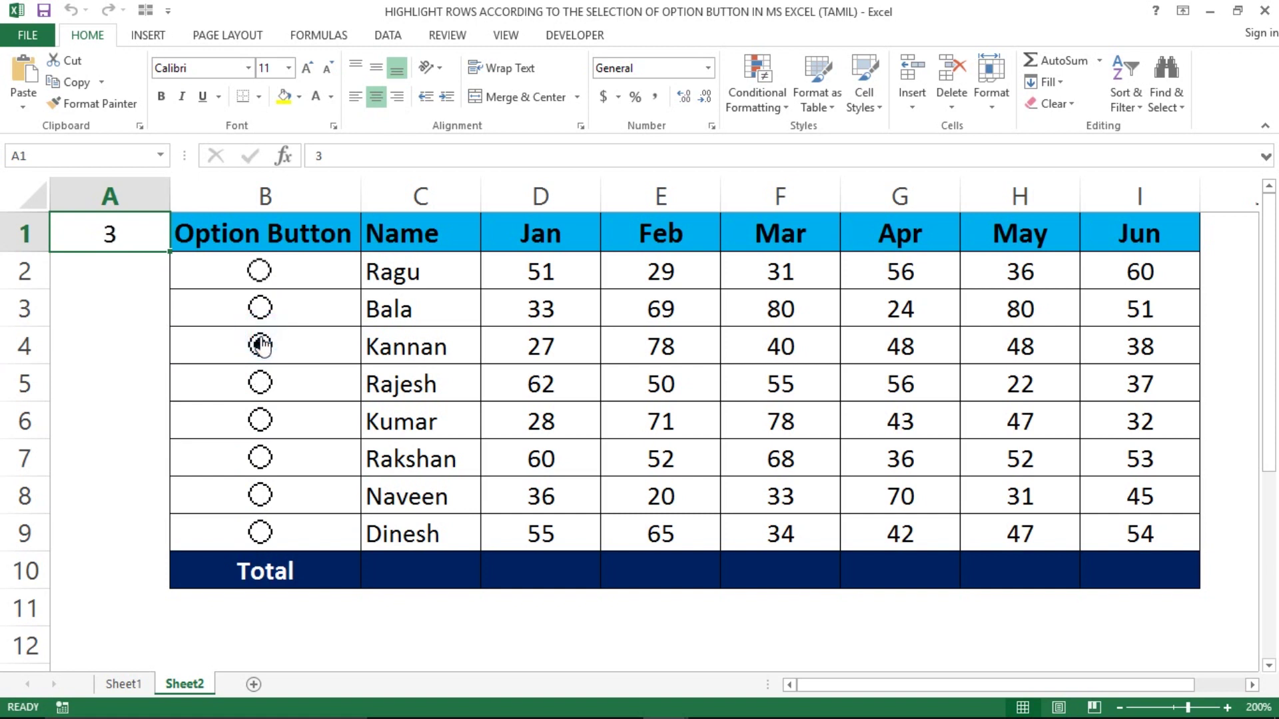
pyautogui.click(262, 498)
pyautogui.click(158, 319)
pyautogui.click(129, 267)
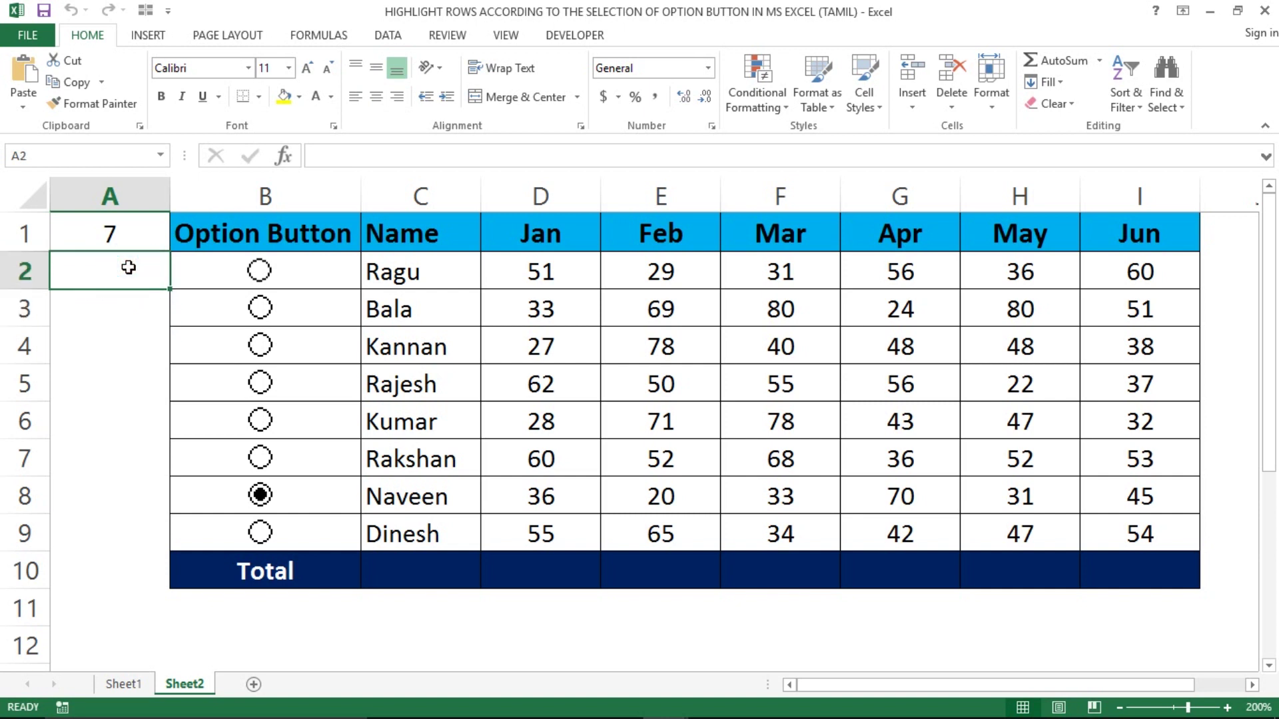
# Step: Apply a yellow fill colour to linked cell A1
pyautogui.click(105, 233)
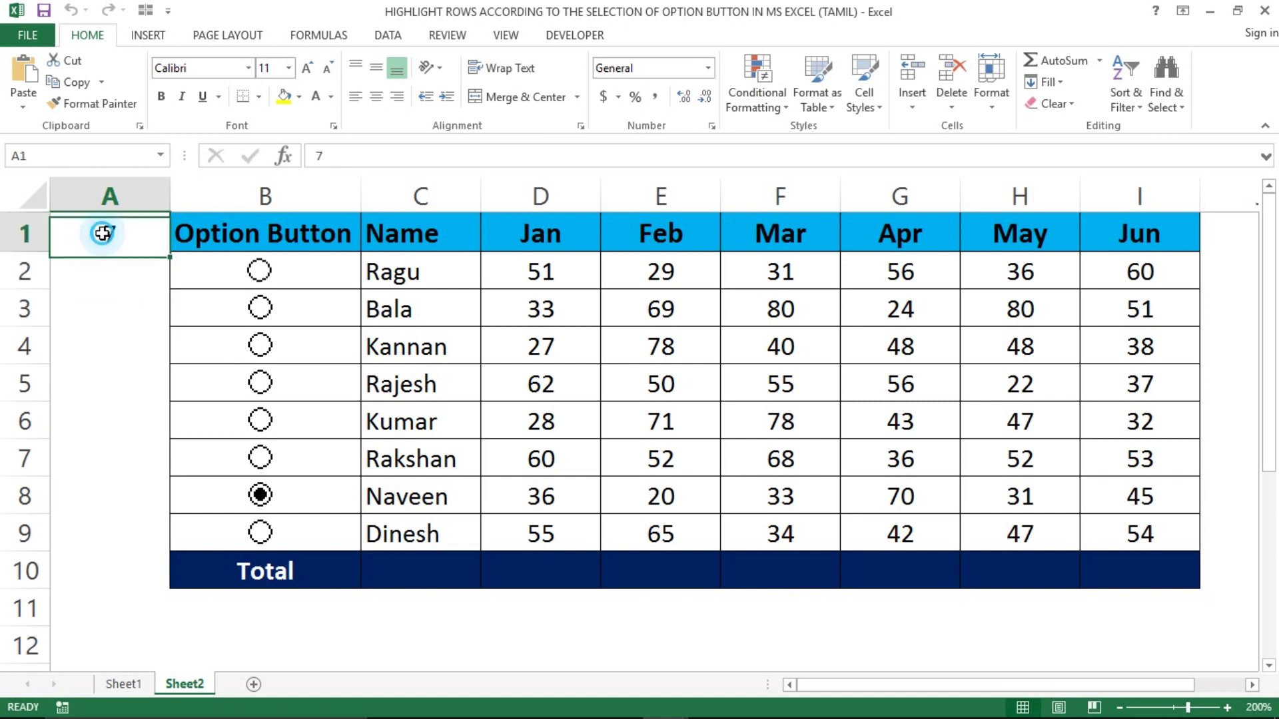
pyautogui.click(291, 102)
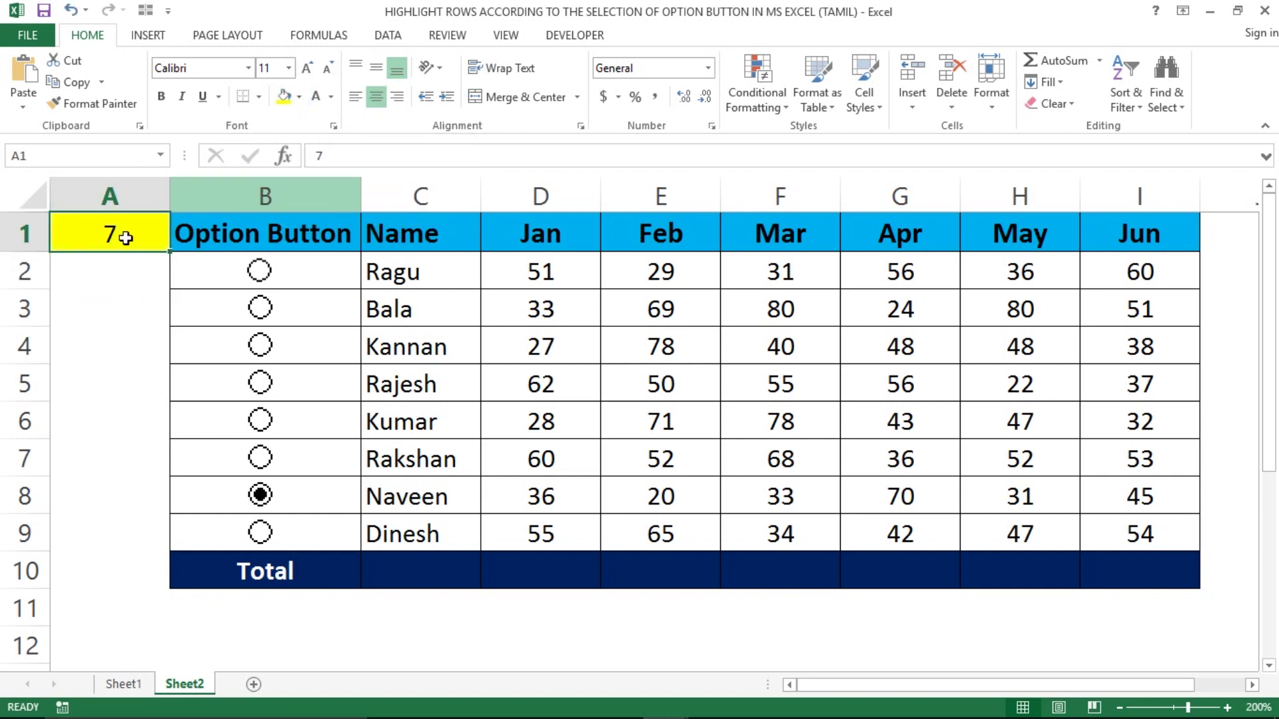
pyautogui.click(106, 265)
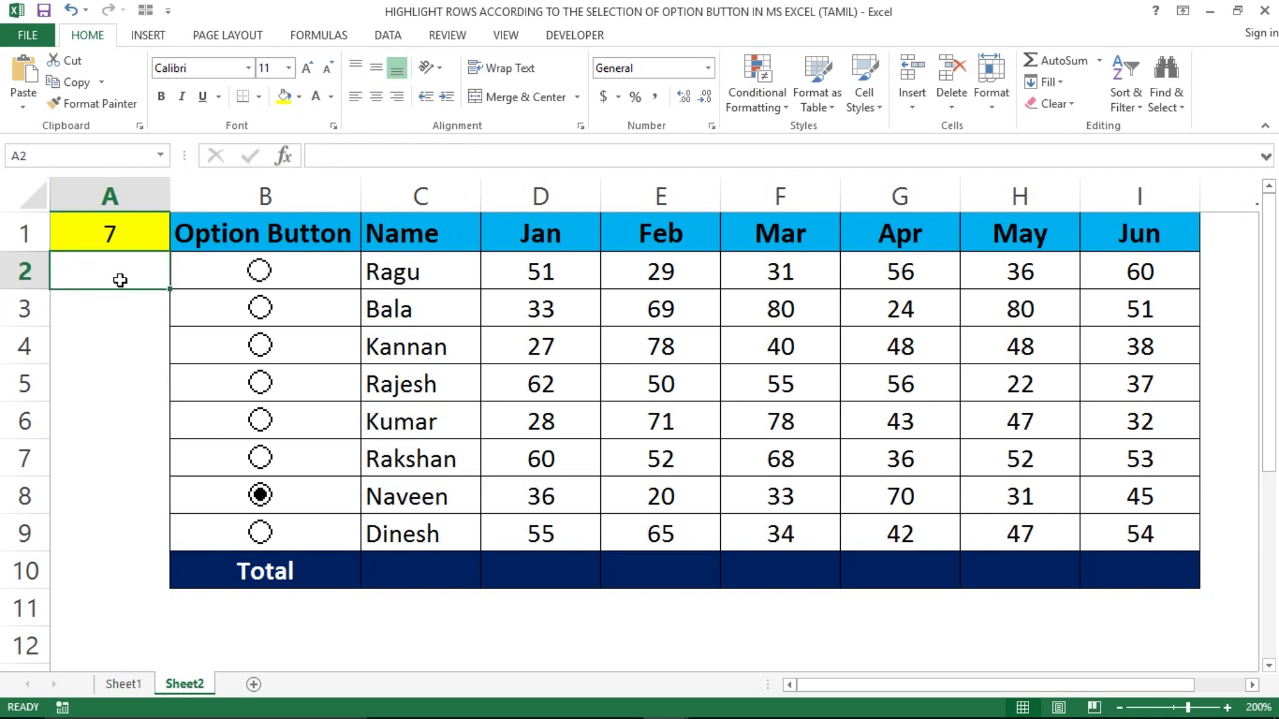
pyautogui.press('Right')
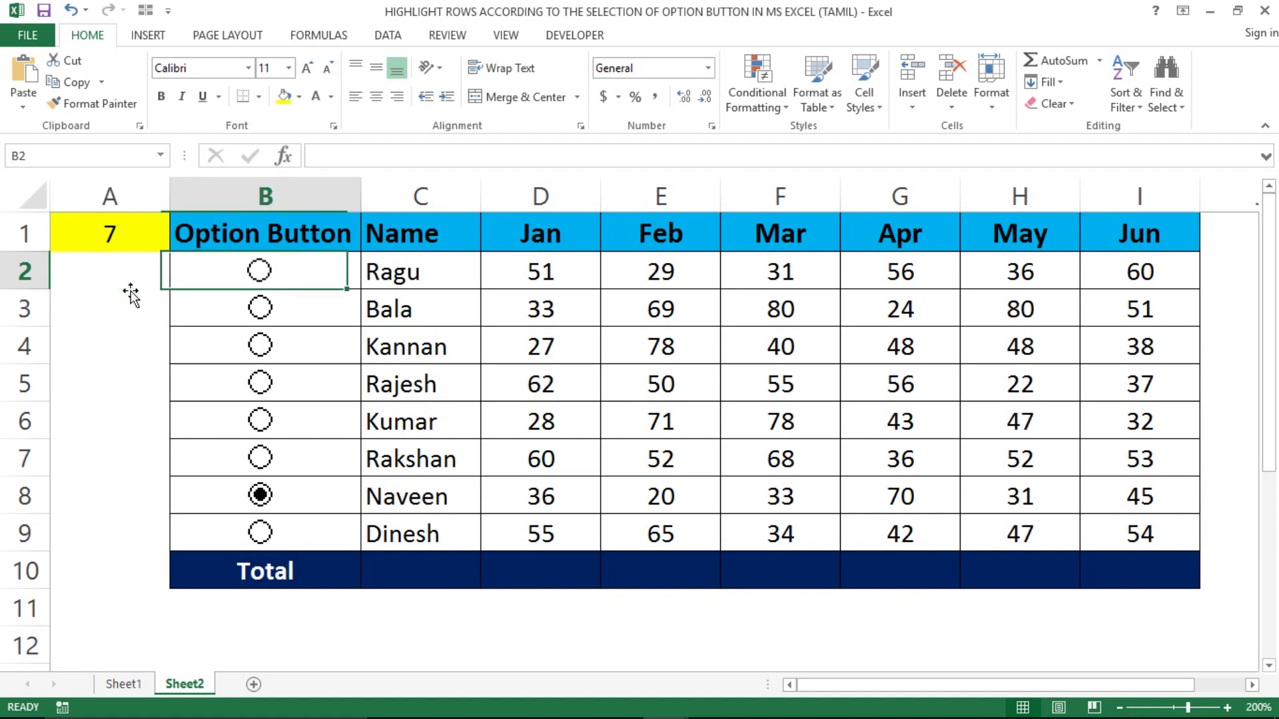
pyautogui.press('Left')
pyautogui.click(129, 305)
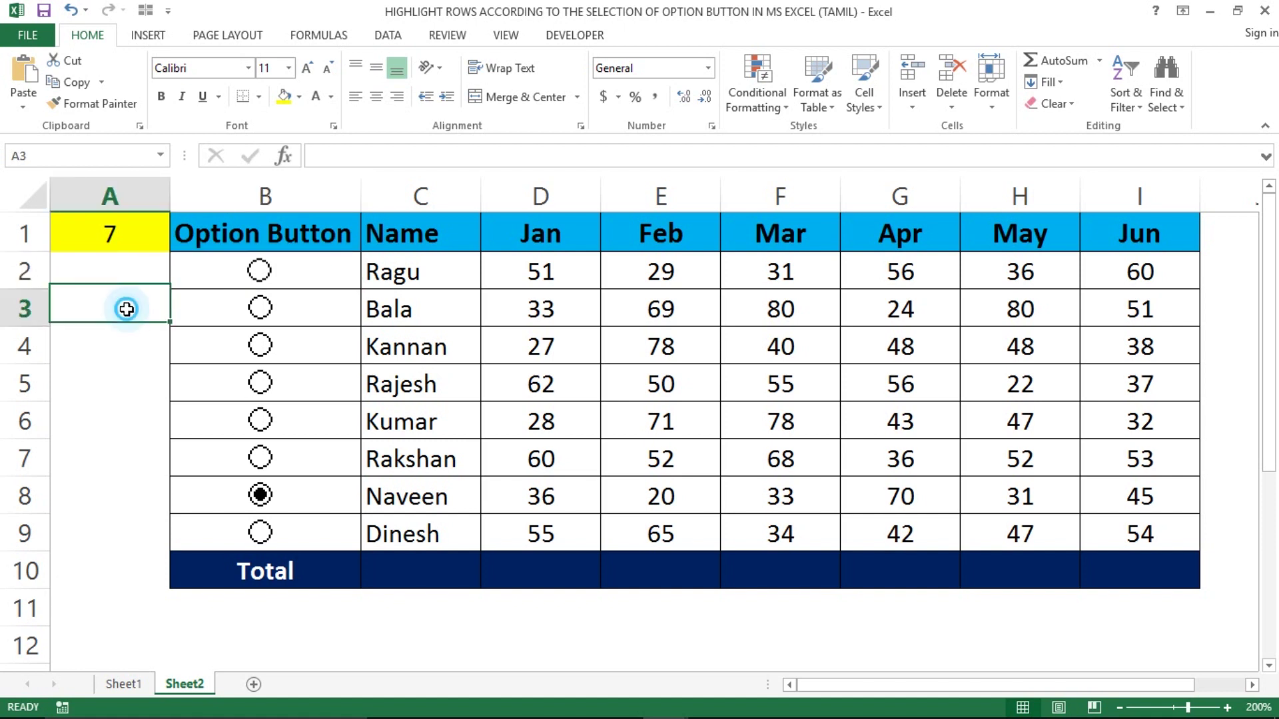
pyautogui.click(122, 269)
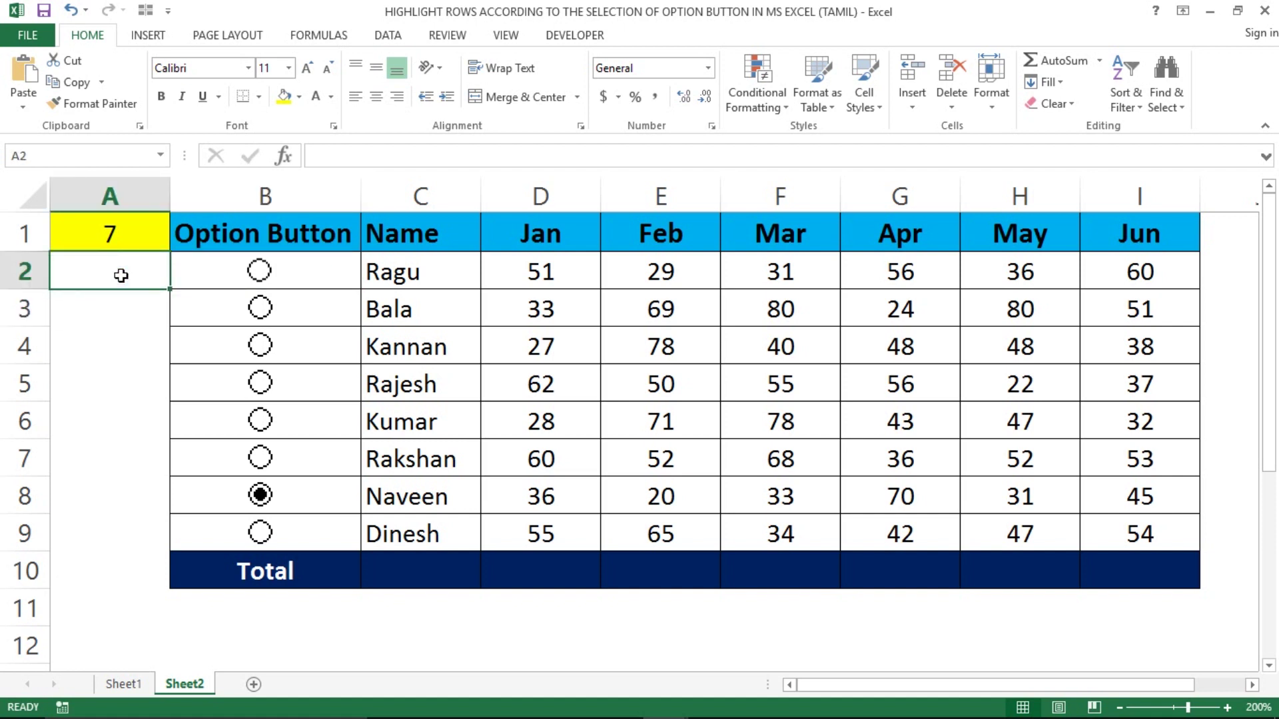
pyautogui.click(120, 233)
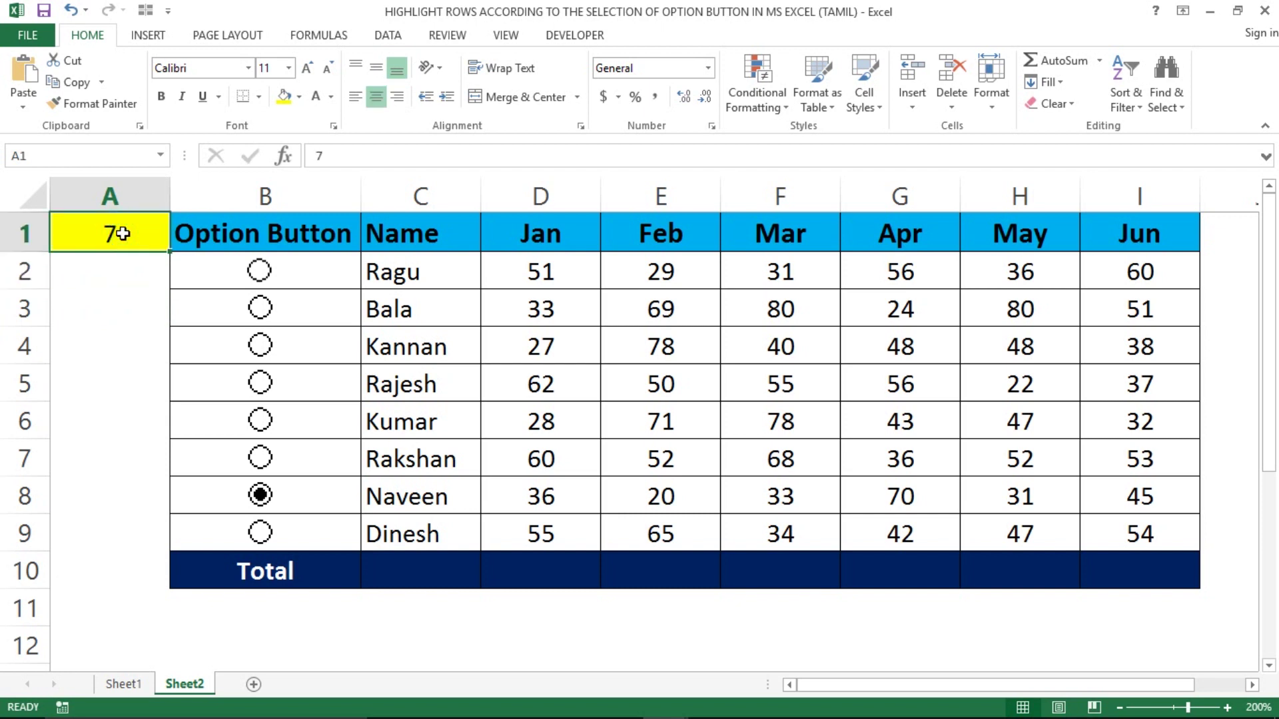
pyautogui.click(100, 265)
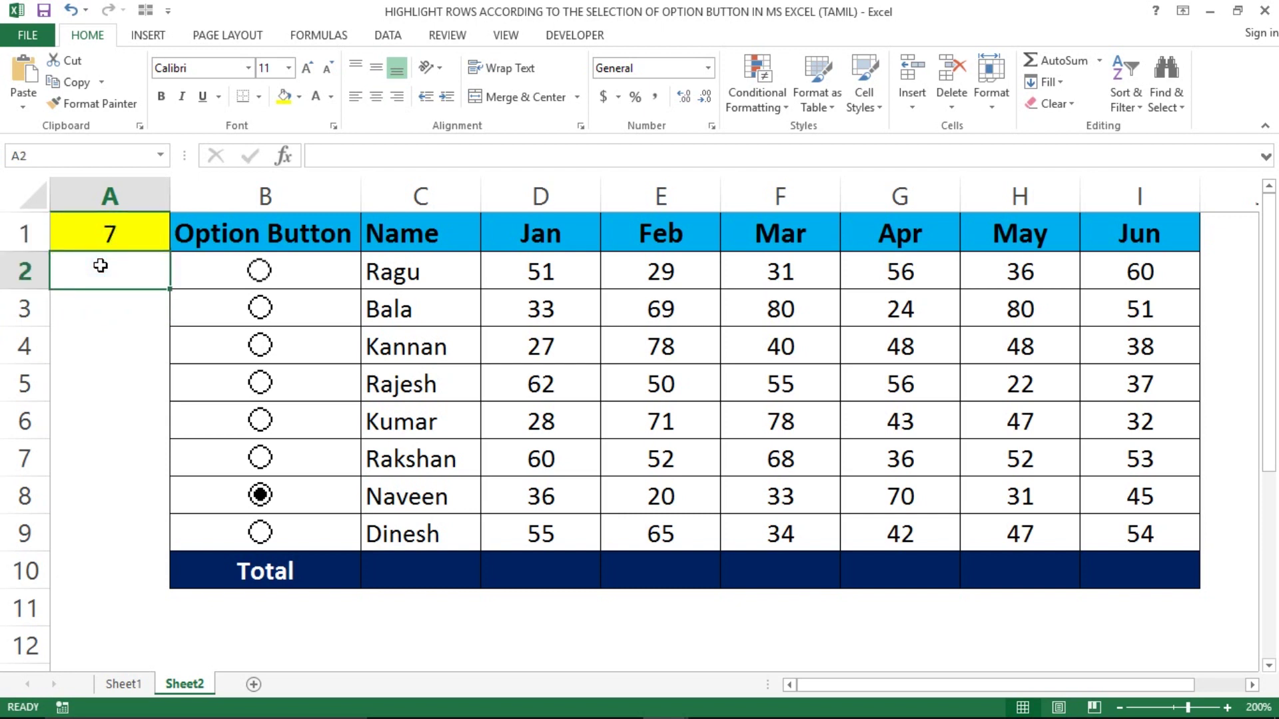
# Step: Enter =IF($A$1=1,TRUE,FALSE) in A2, with A1 locked as an absolute reference
pyautogui.write('=if')
pyautogui.press('Tab')
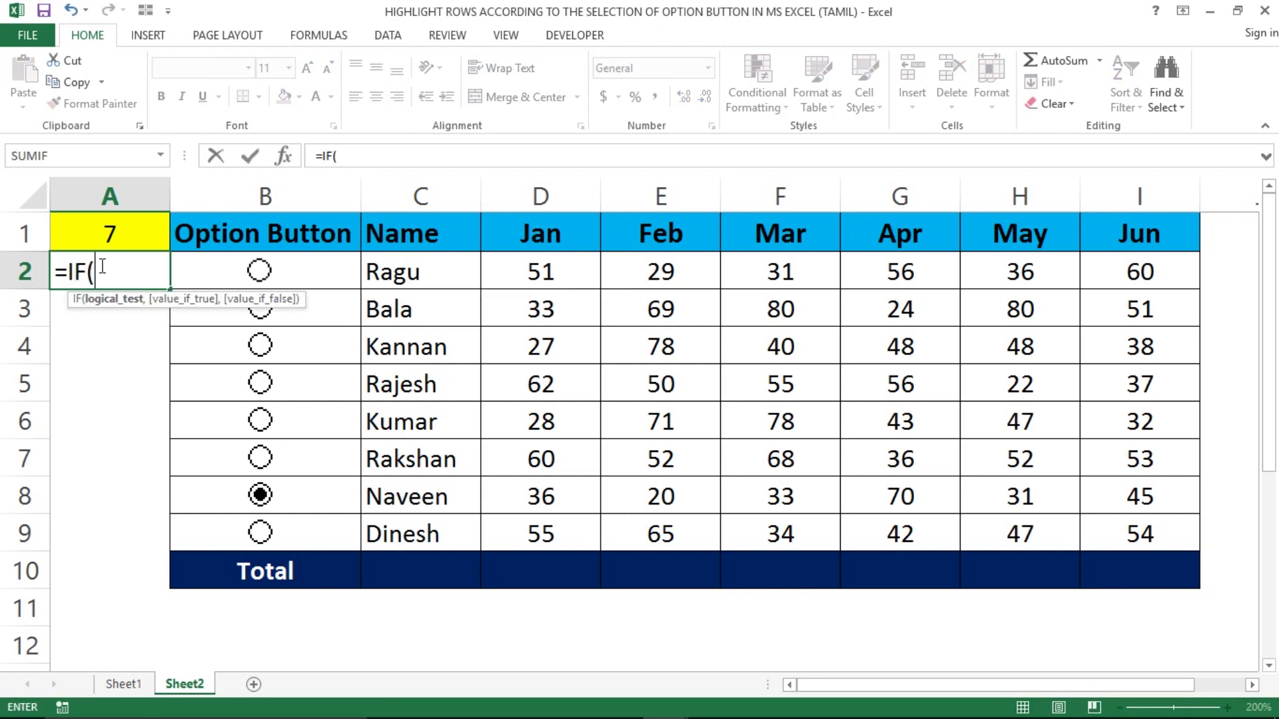
pyautogui.press('Up')
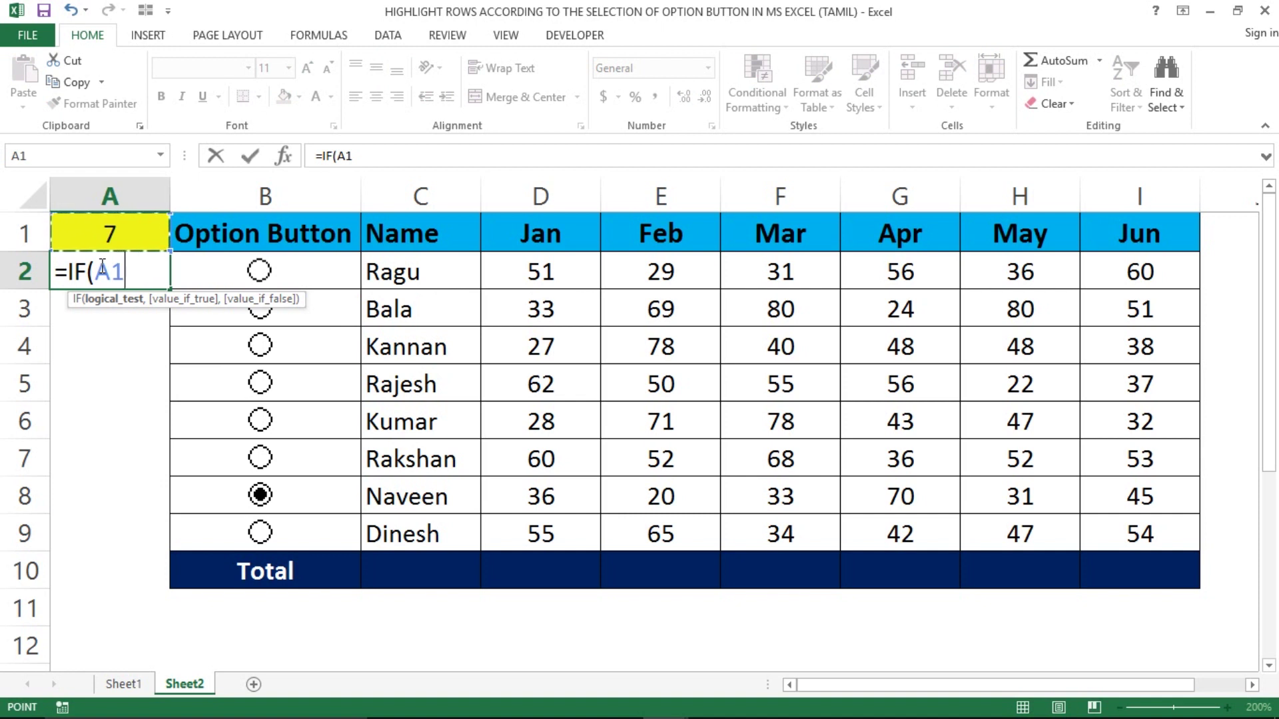
pyautogui.write('=')
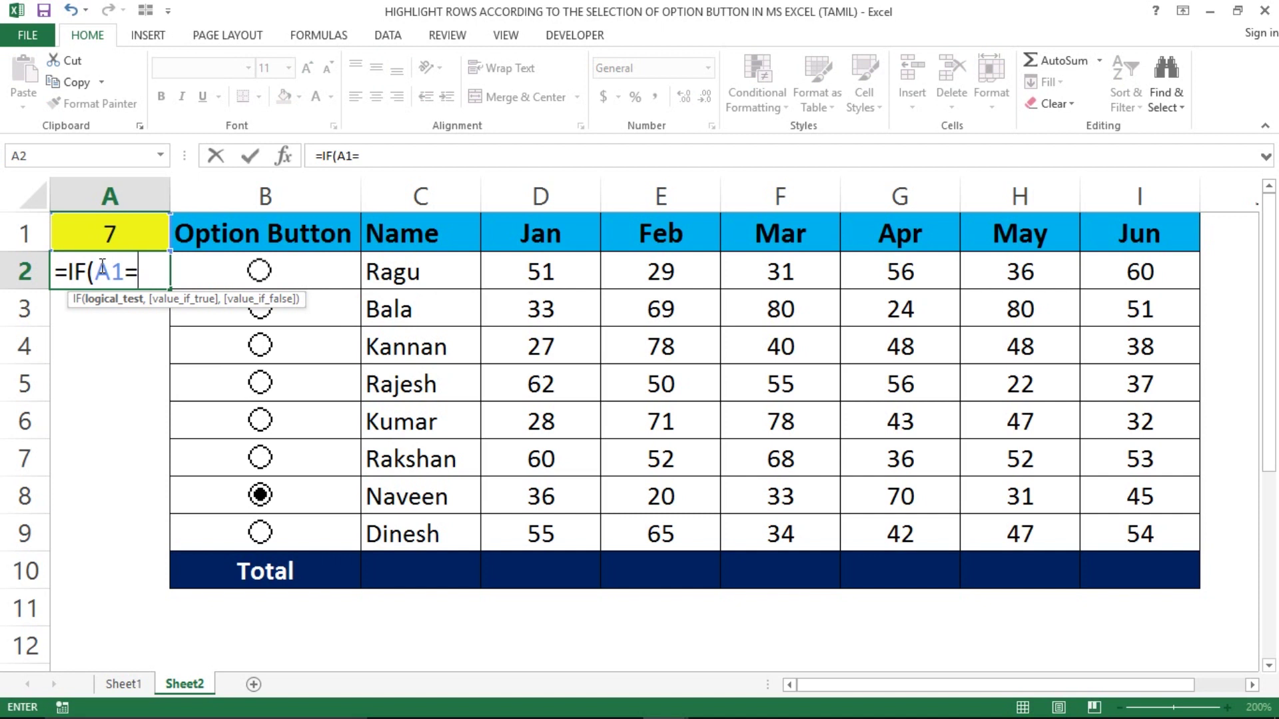
pyautogui.write('1')
pyautogui.write(',tru')
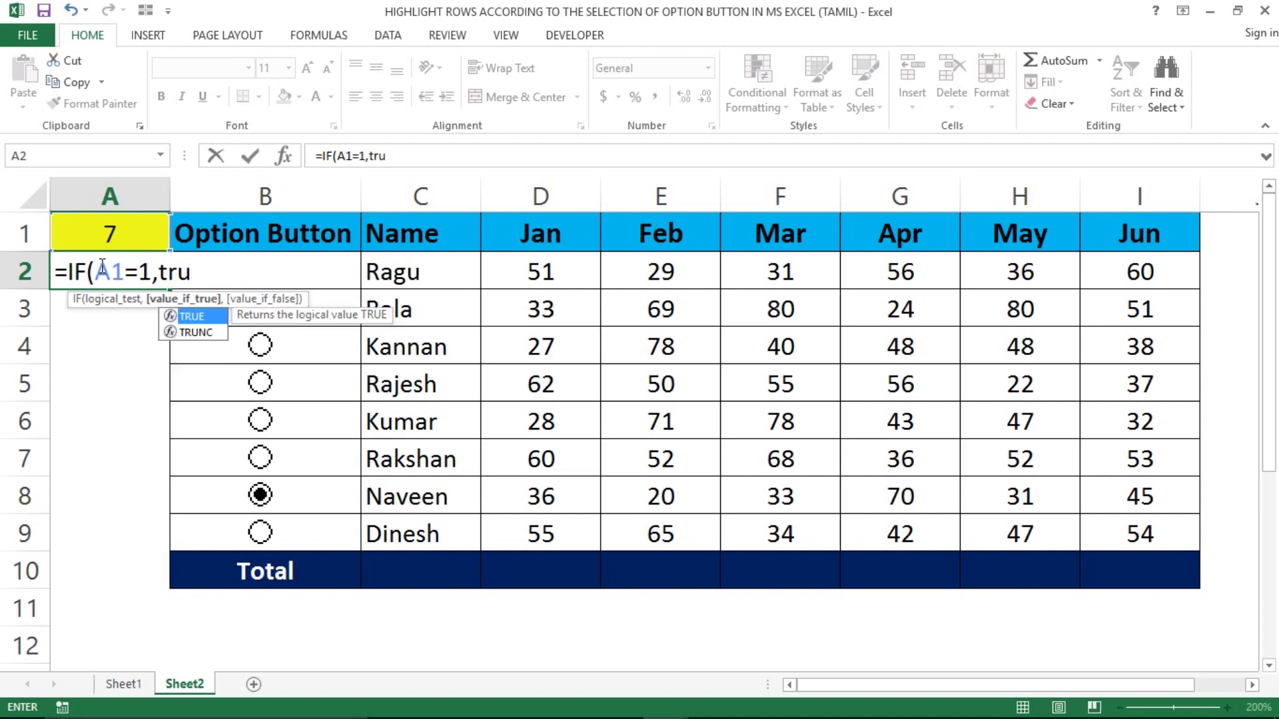
pyautogui.write('e')
pyautogui.press('Tab')
pyautogui.write(',')
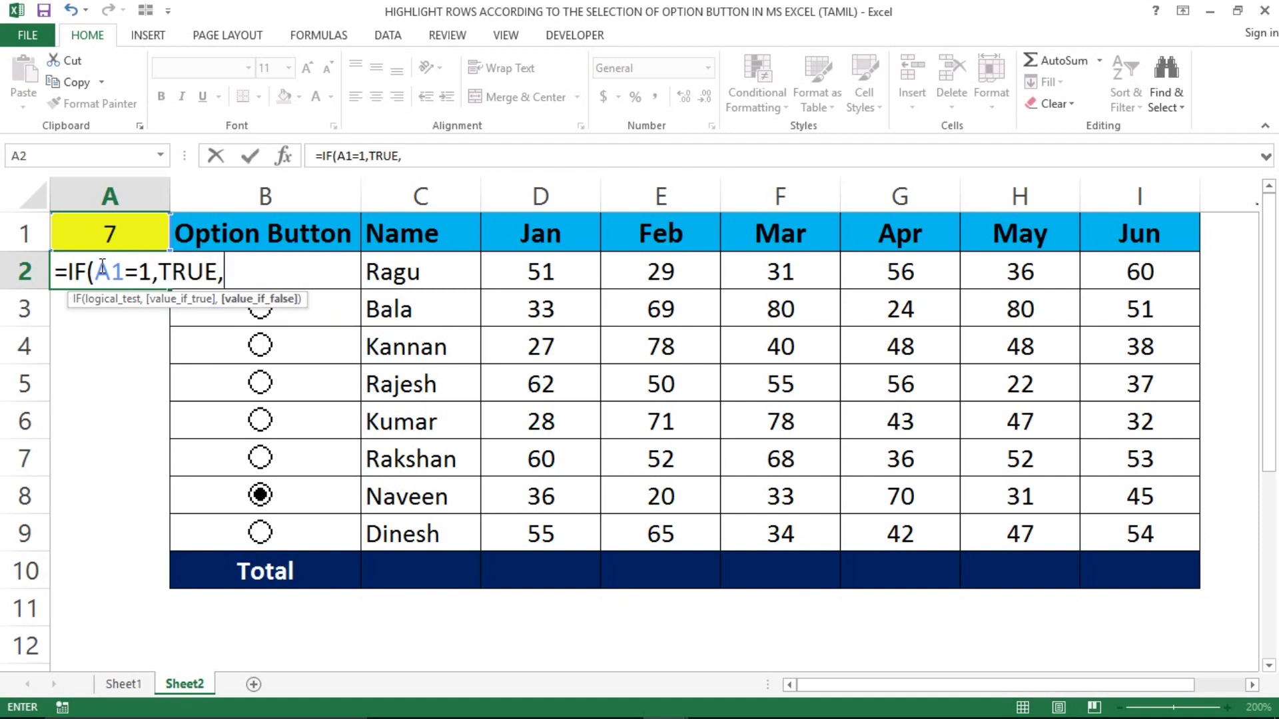
pyautogui.write('false')
pyautogui.press('Tab')
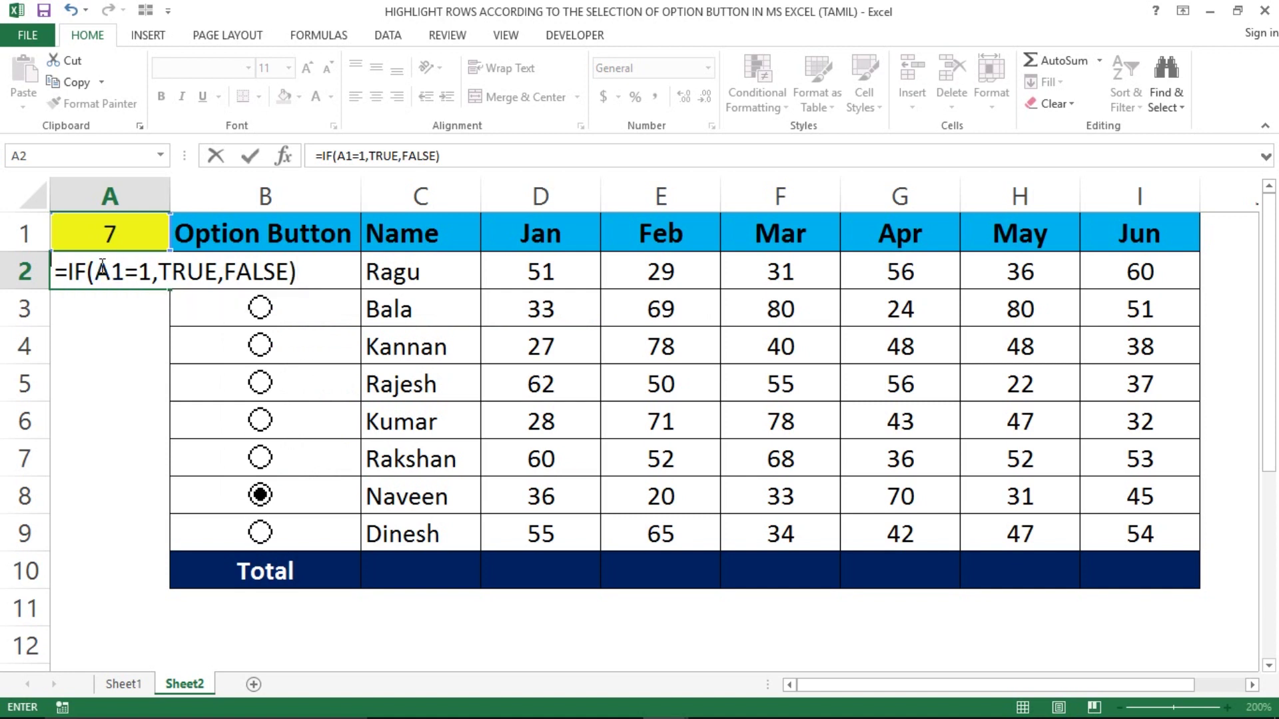
pyautogui.press('Return')
pyautogui.doubleClick(117, 271)
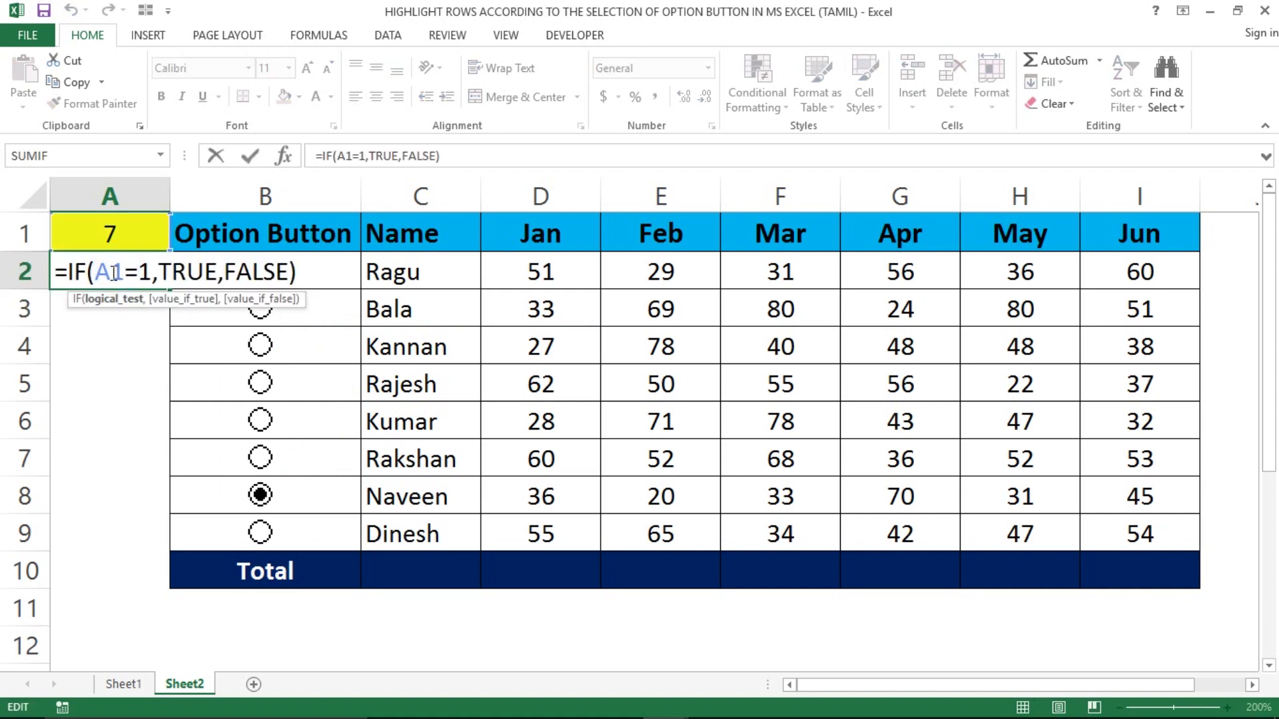
pyautogui.press('F4')
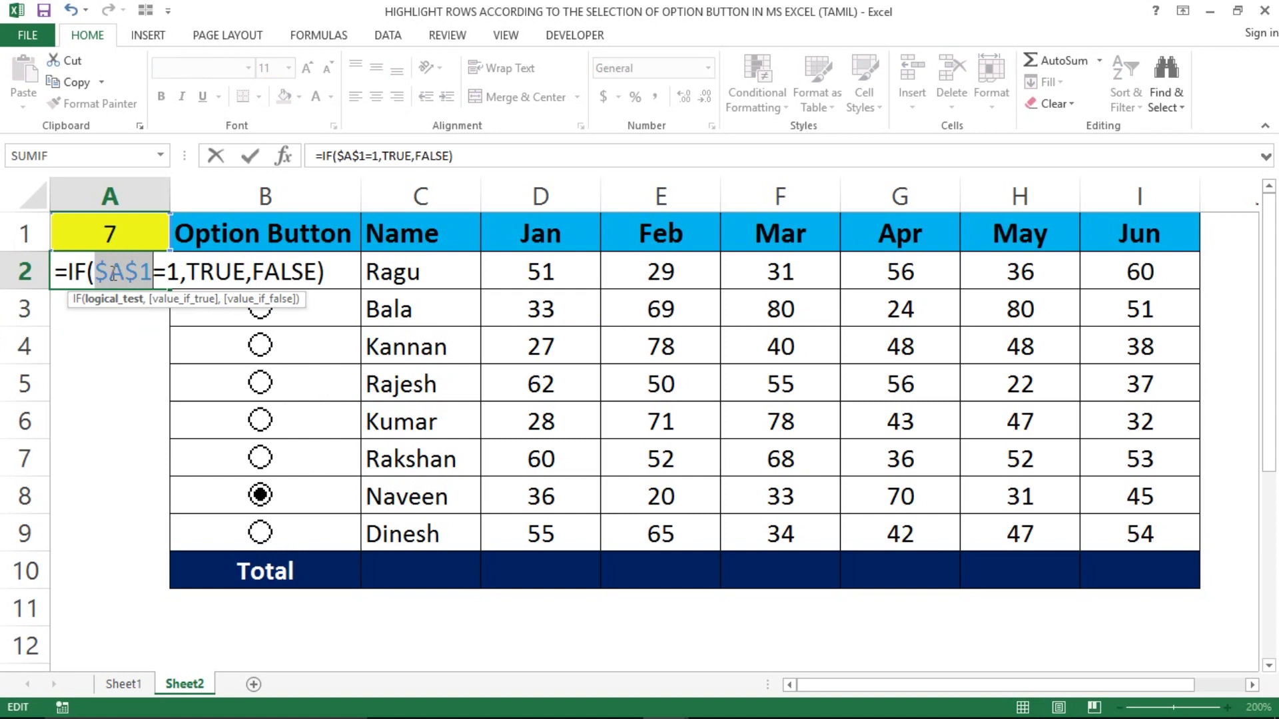
pyautogui.press('Return')
# Step: Fill the formula down column A to A9 and clear the extra copy in A10
pyautogui.click(110, 270)
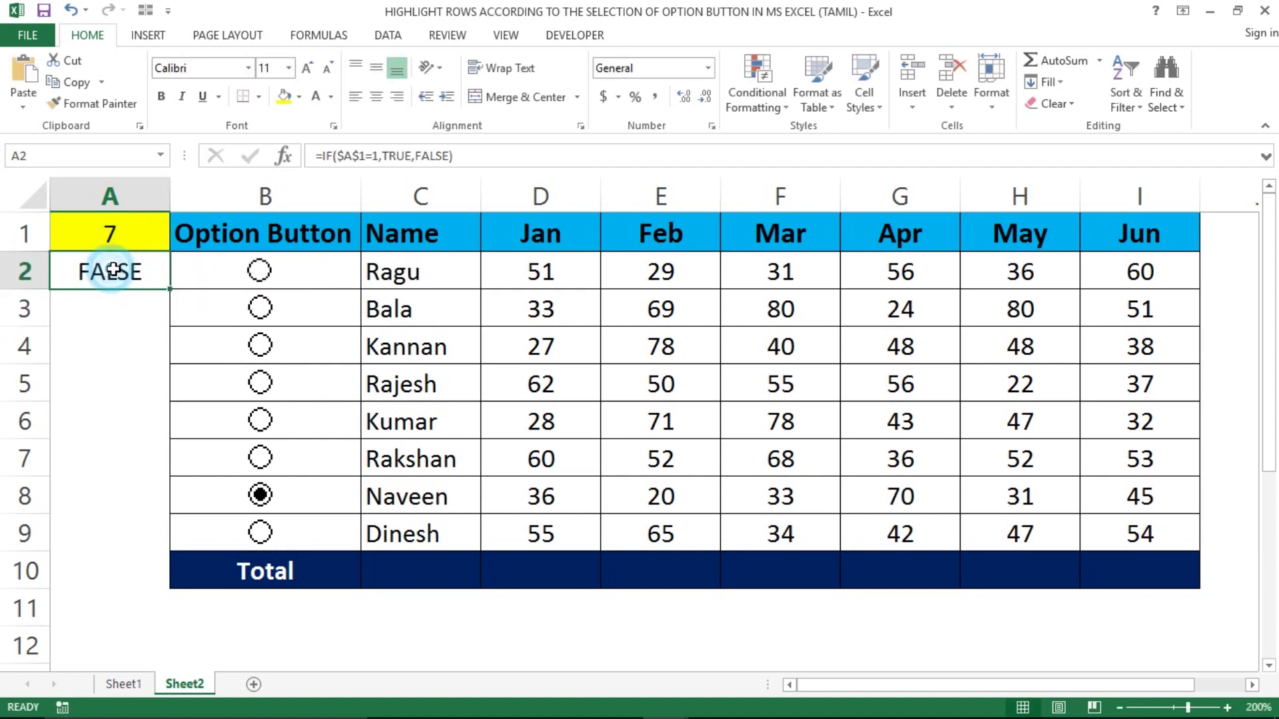
pyautogui.doubleClick(166, 288)
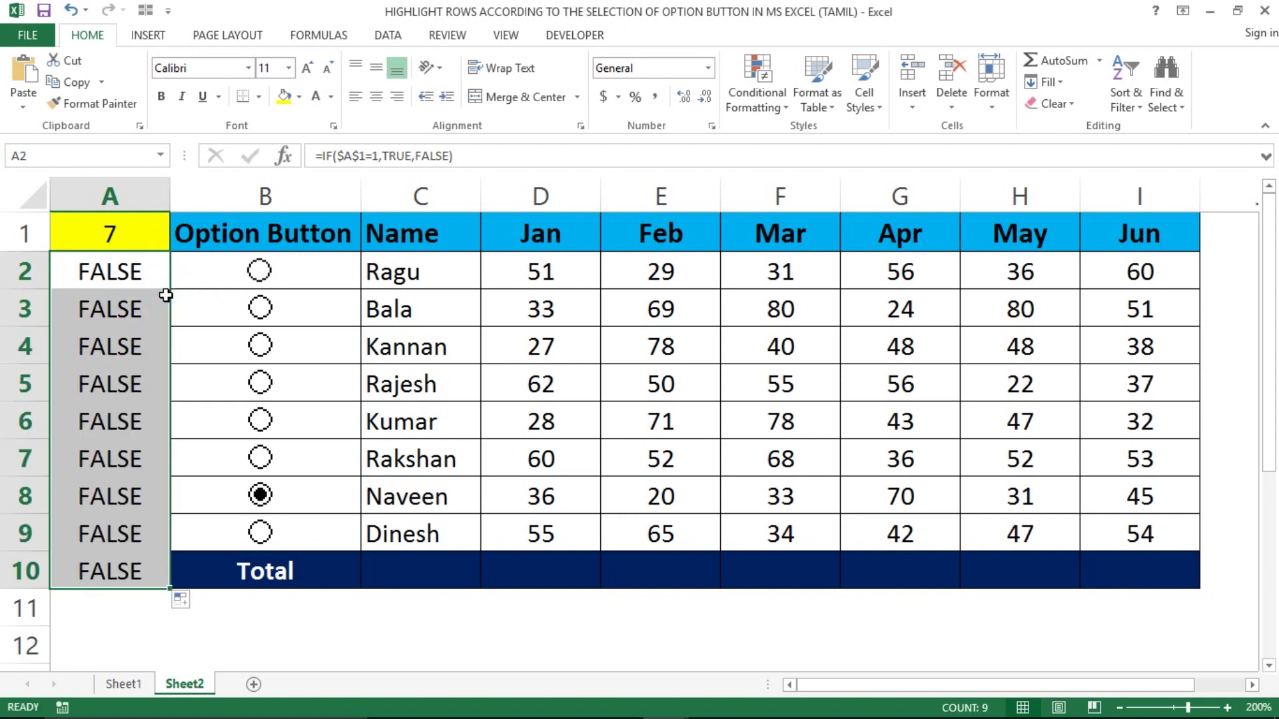
pyautogui.click(110, 566)
pyautogui.press('Delete')
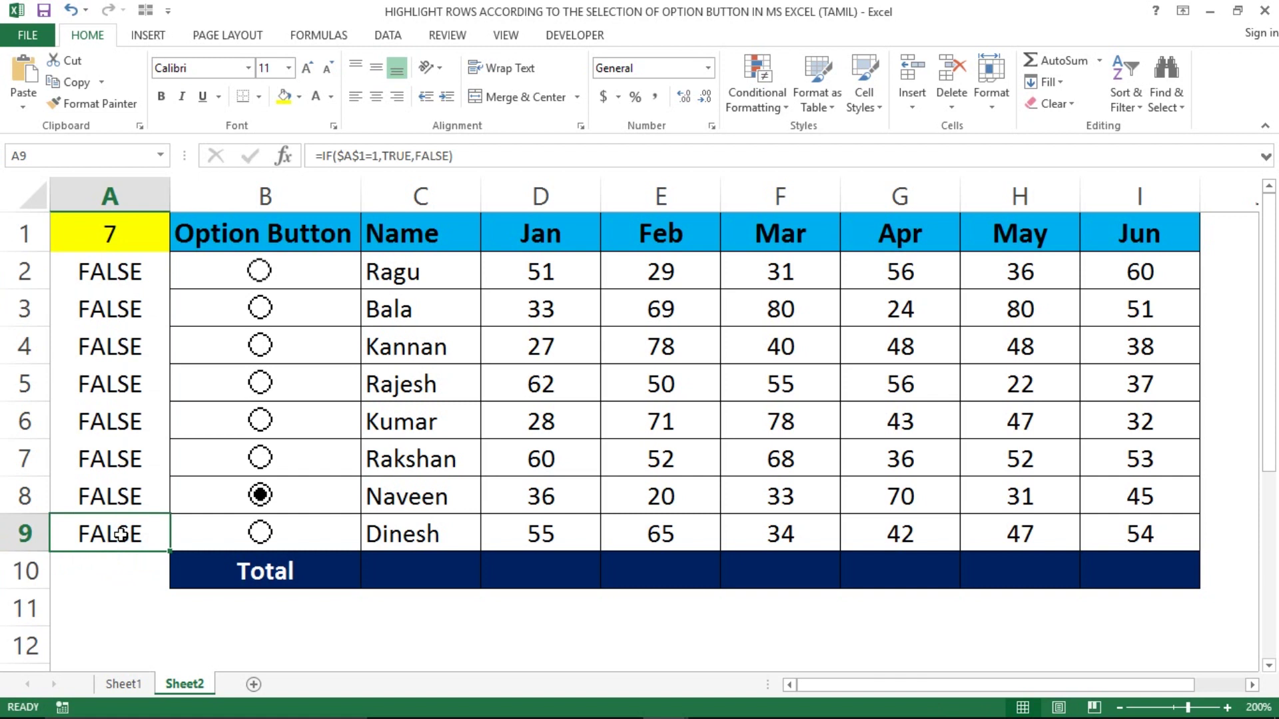
pyautogui.hotkey('ctrl', 'Up')
pyautogui.press('Down')
pyautogui.press('Up')
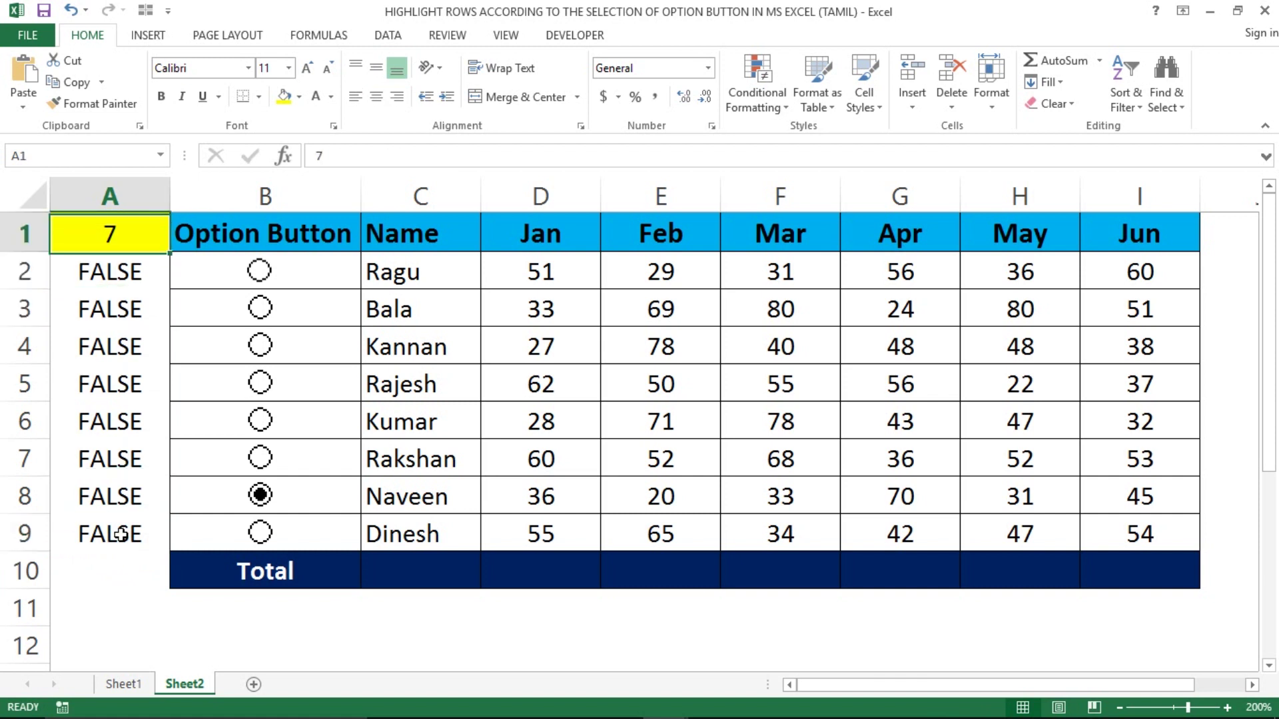
pyautogui.press('Down')
pyautogui.press('Down')
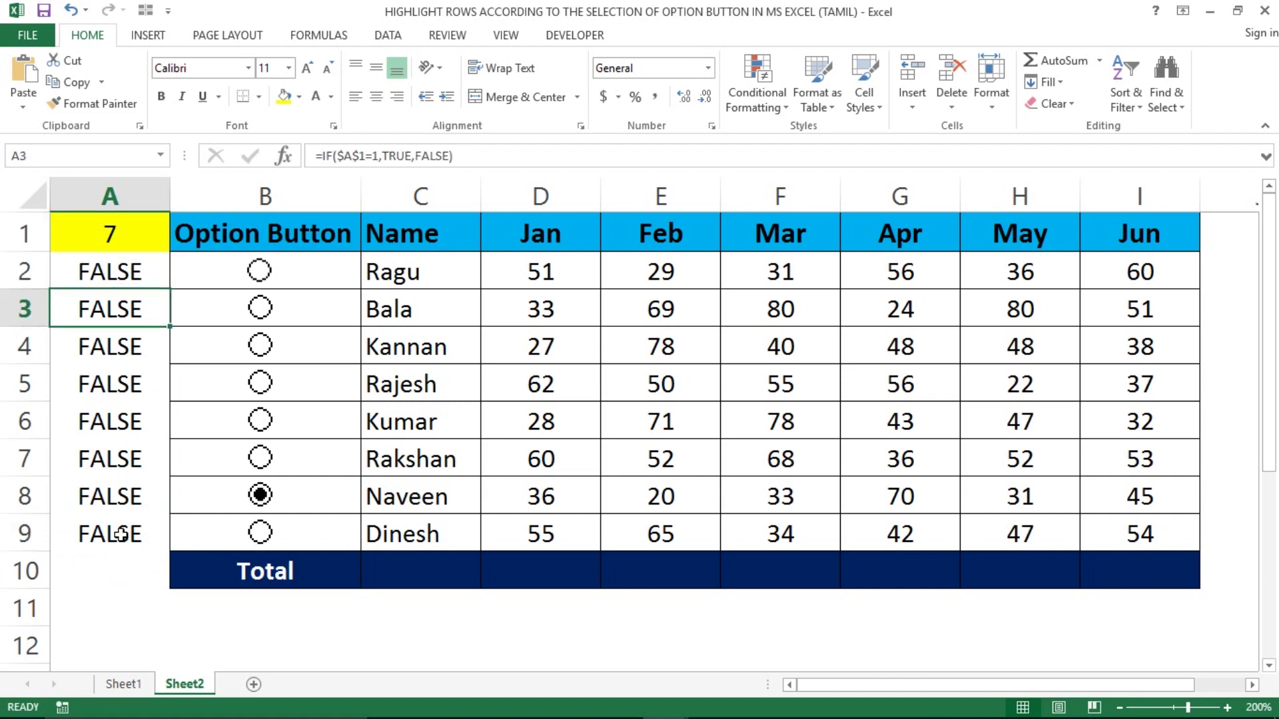
pyautogui.press('Up')
pyautogui.press('Up')
pyautogui.press('Down')
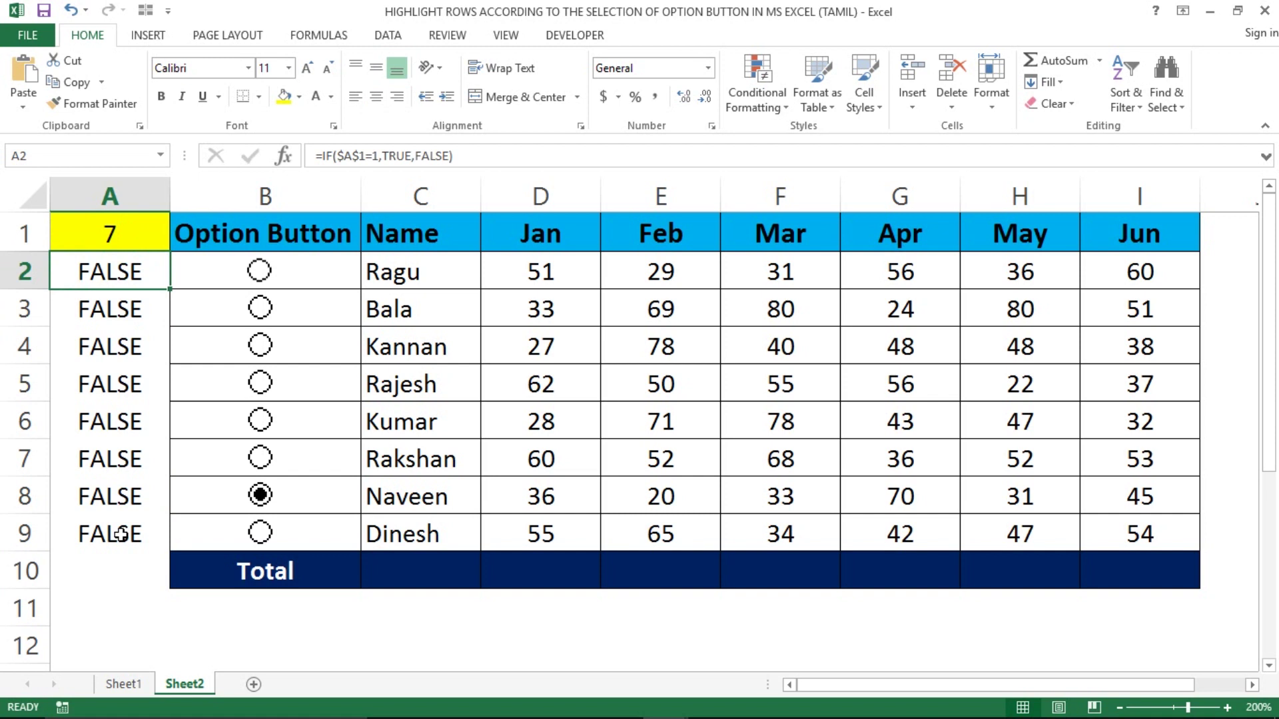
pyautogui.press('F2')
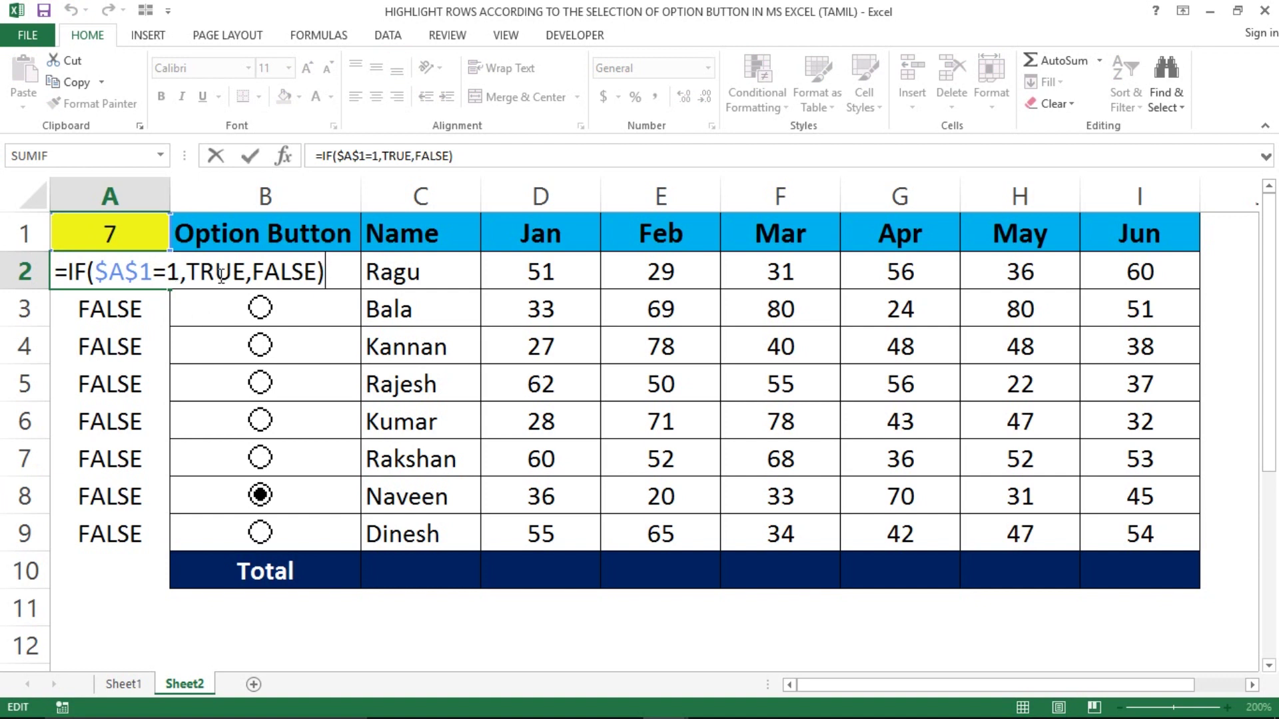
# Step: Keep A2 testing 1 and change A3, A4 and A5 to test $A$1 against 2, 3 and 4
pyautogui.press('Return')
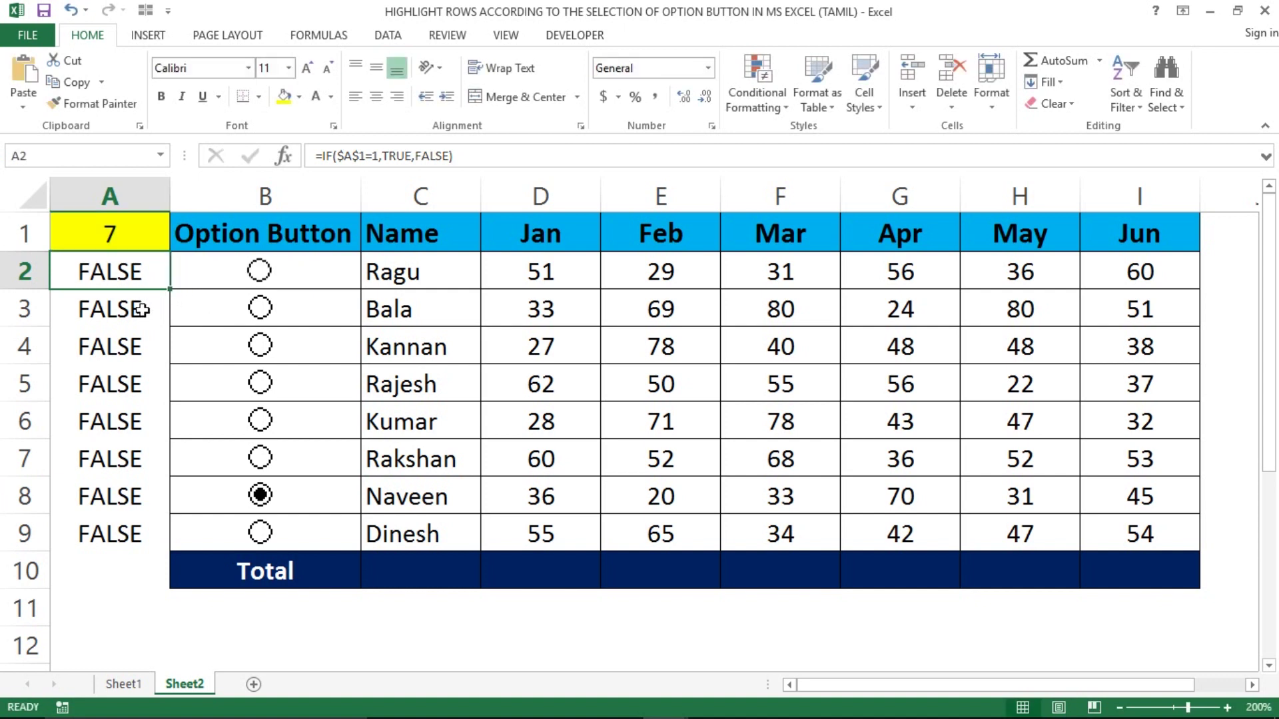
pyautogui.doubleClick(162, 309)
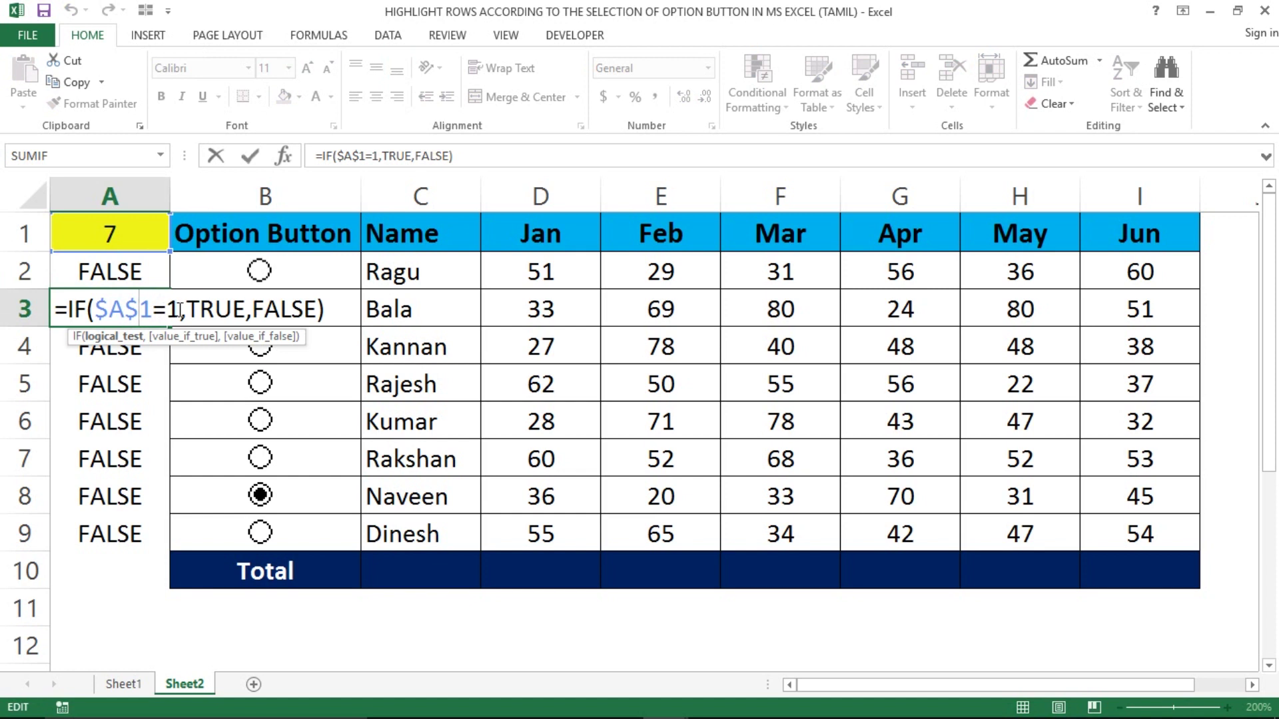
pyautogui.press('BackSpace')
pyautogui.write('2')
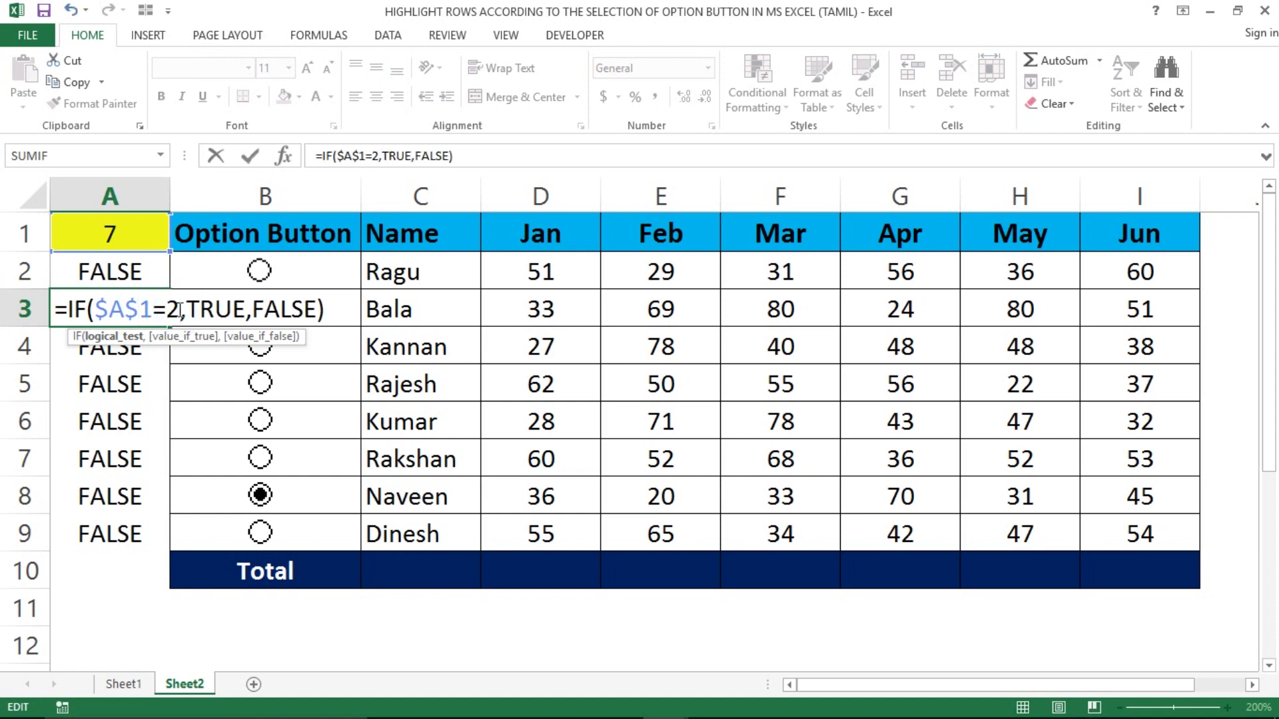
pyautogui.press('Return')
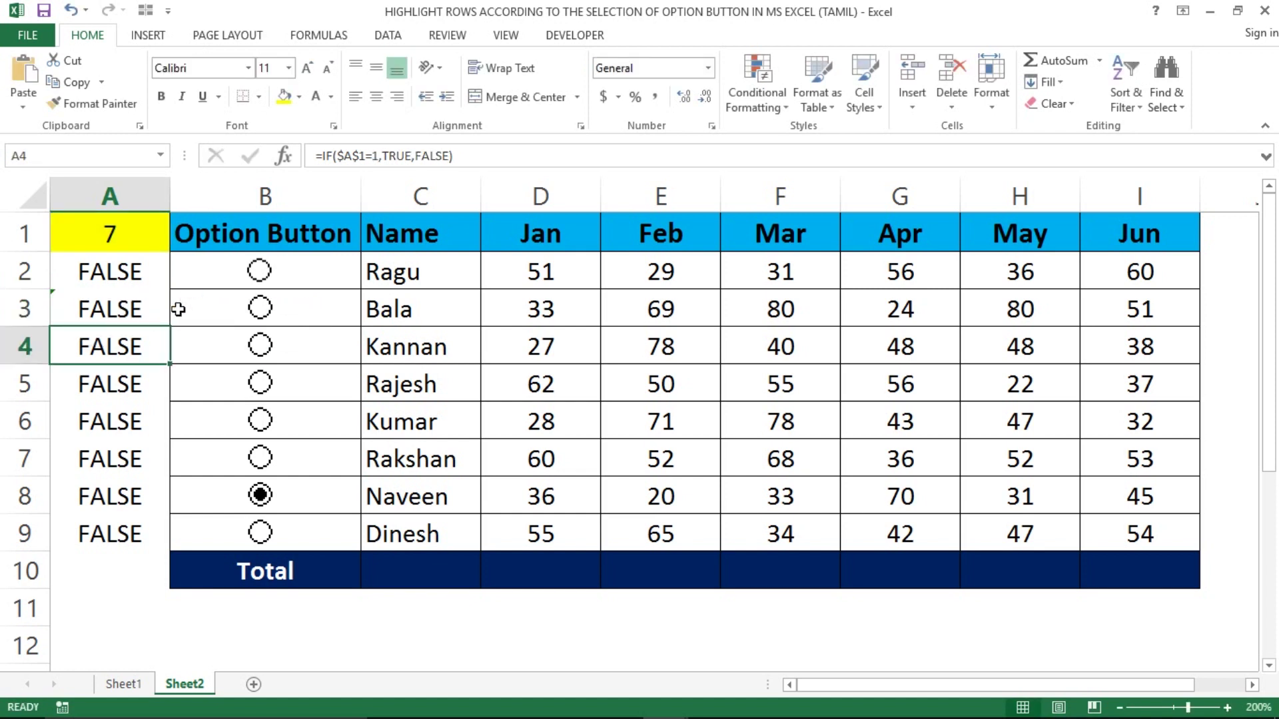
pyautogui.press('F2')
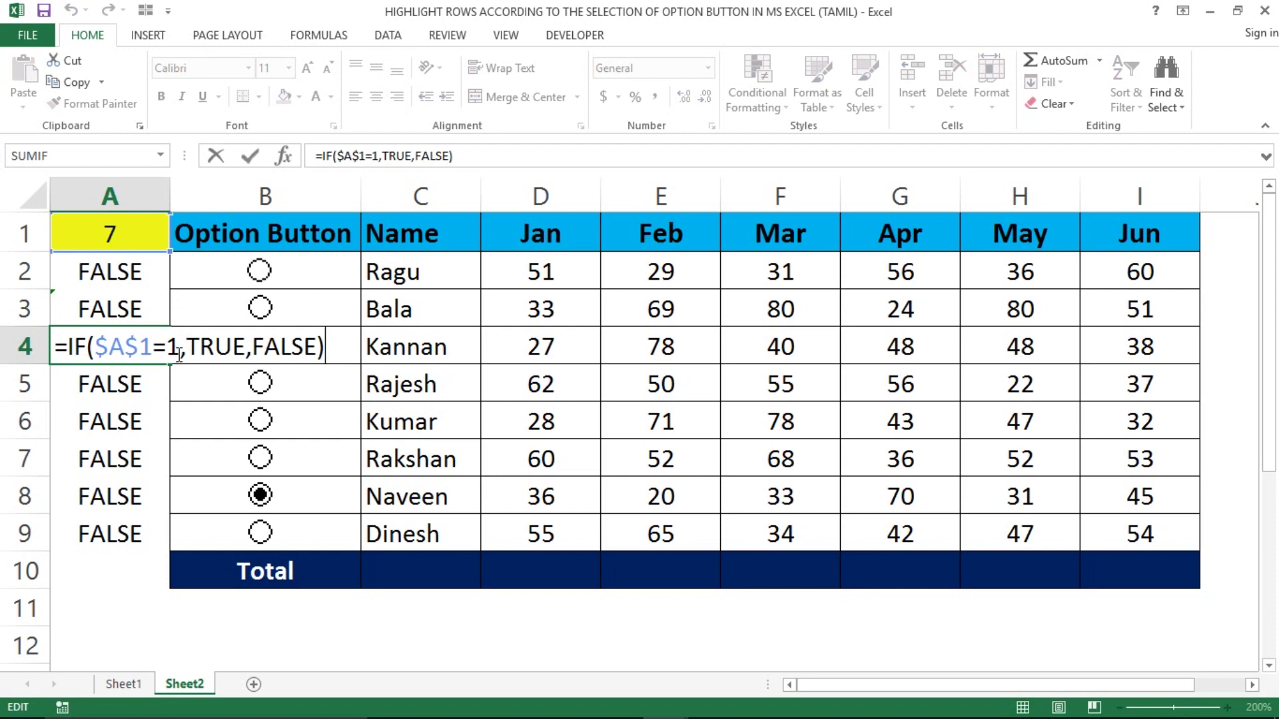
pyautogui.click(179, 350)
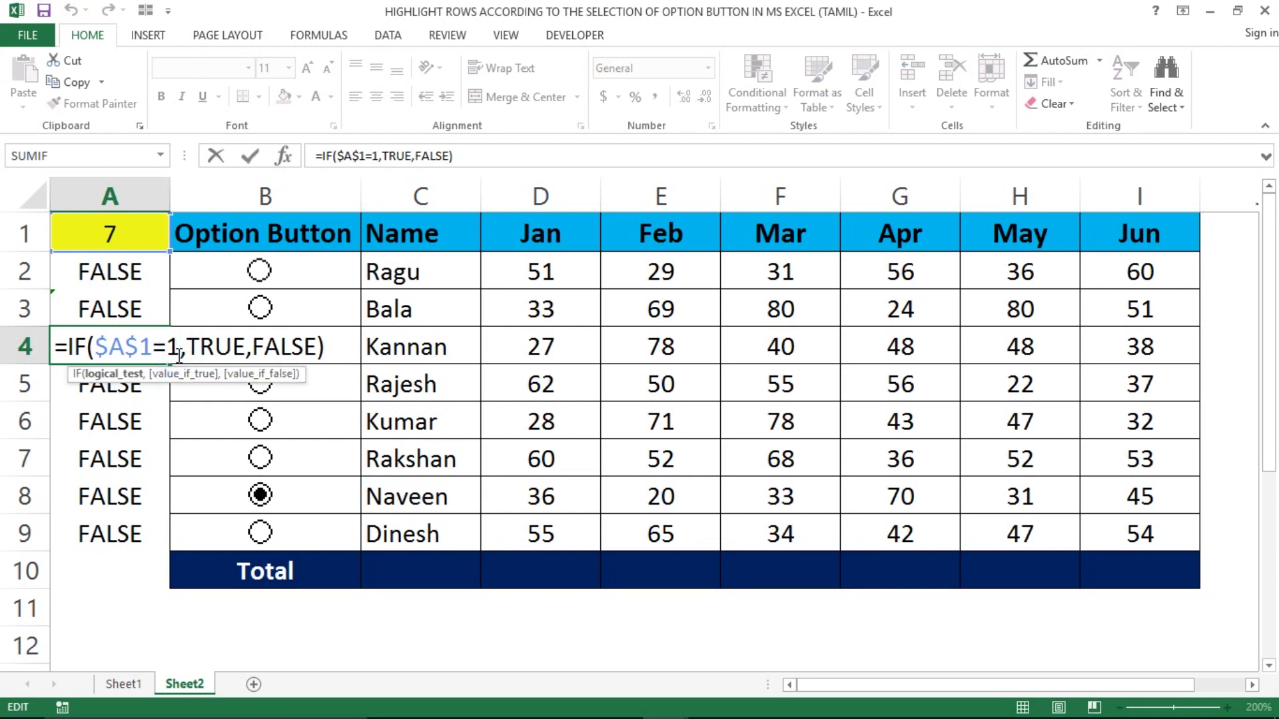
pyautogui.press('BackSpace')
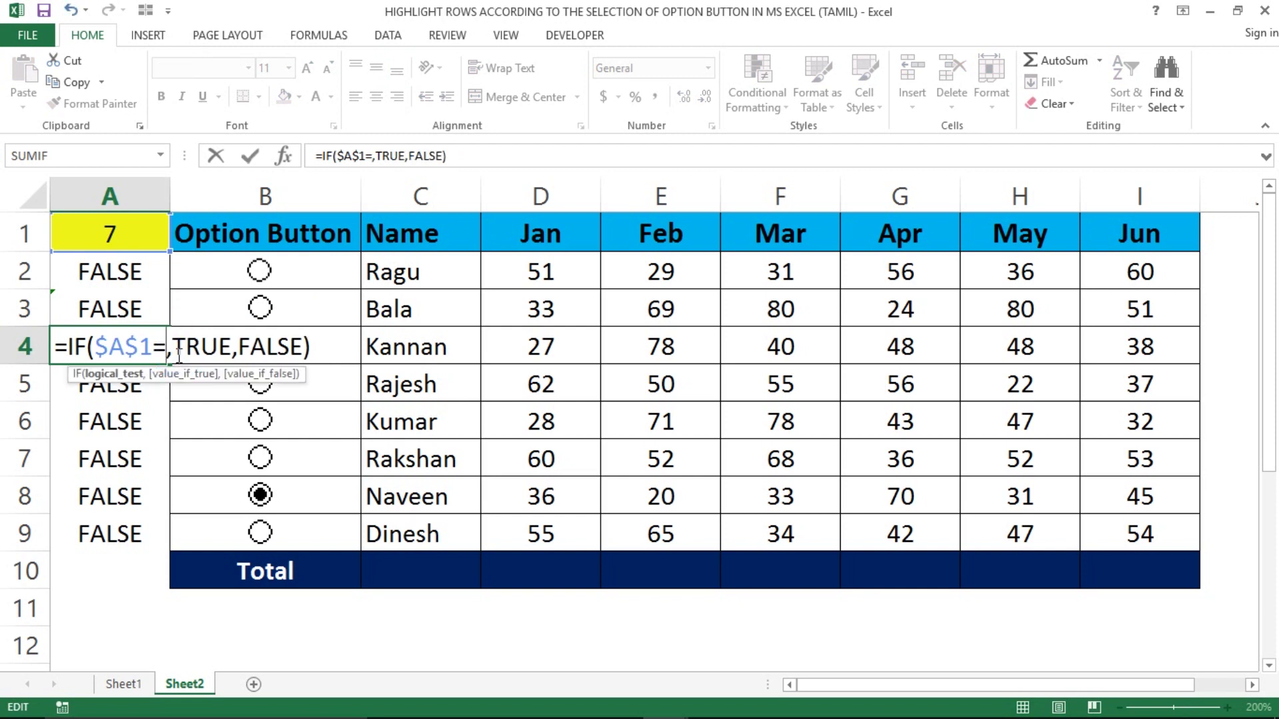
pyautogui.write('3')
pyautogui.press('Return')
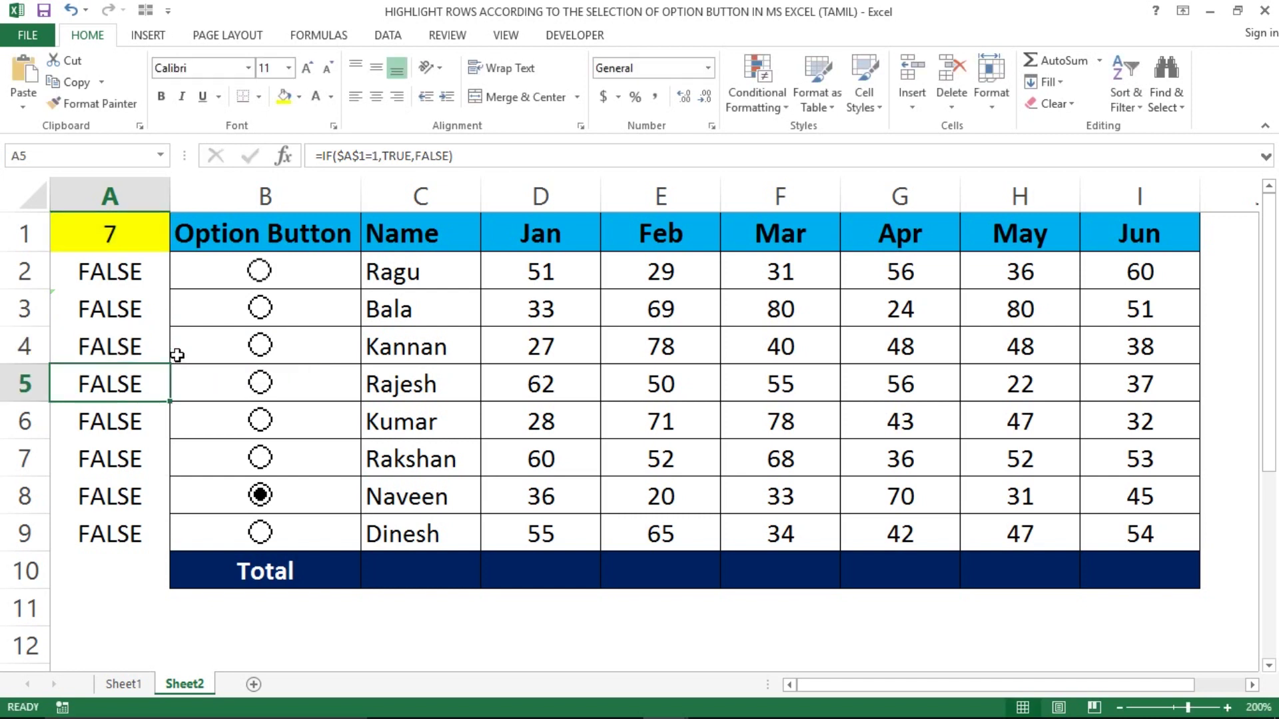
pyautogui.press('F2')
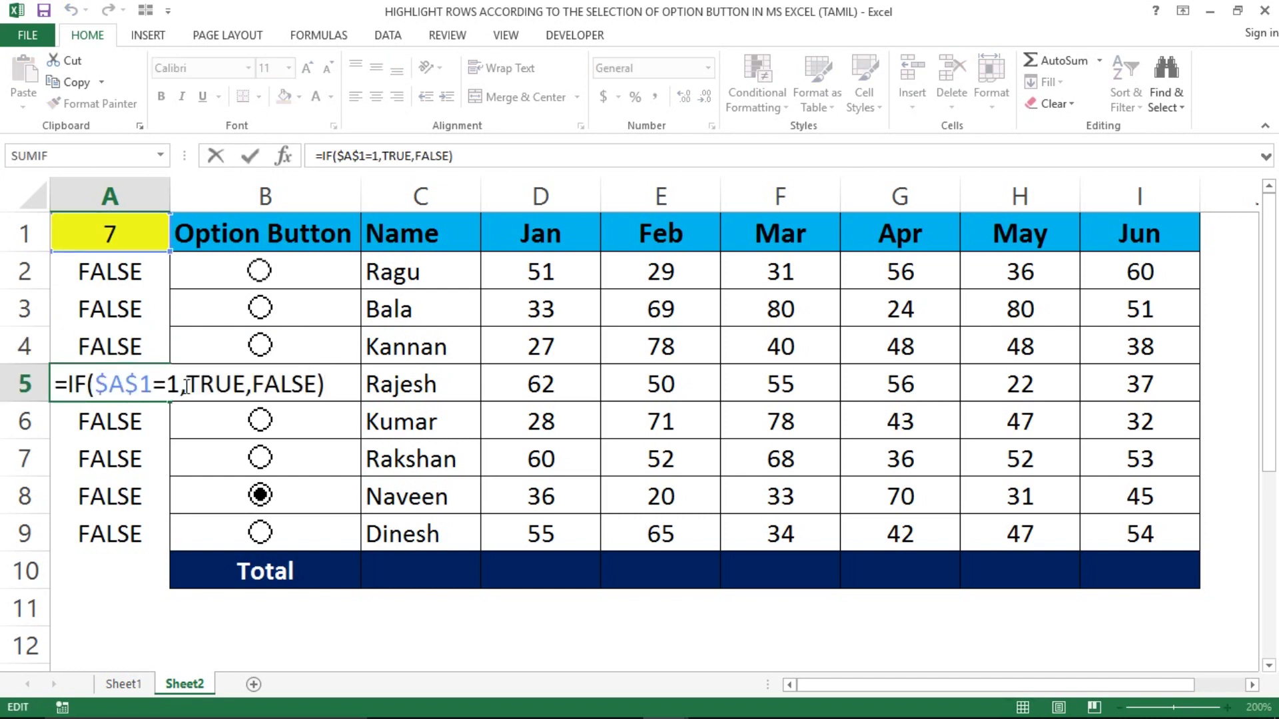
pyautogui.click(180, 376)
pyautogui.press('BackSpace')
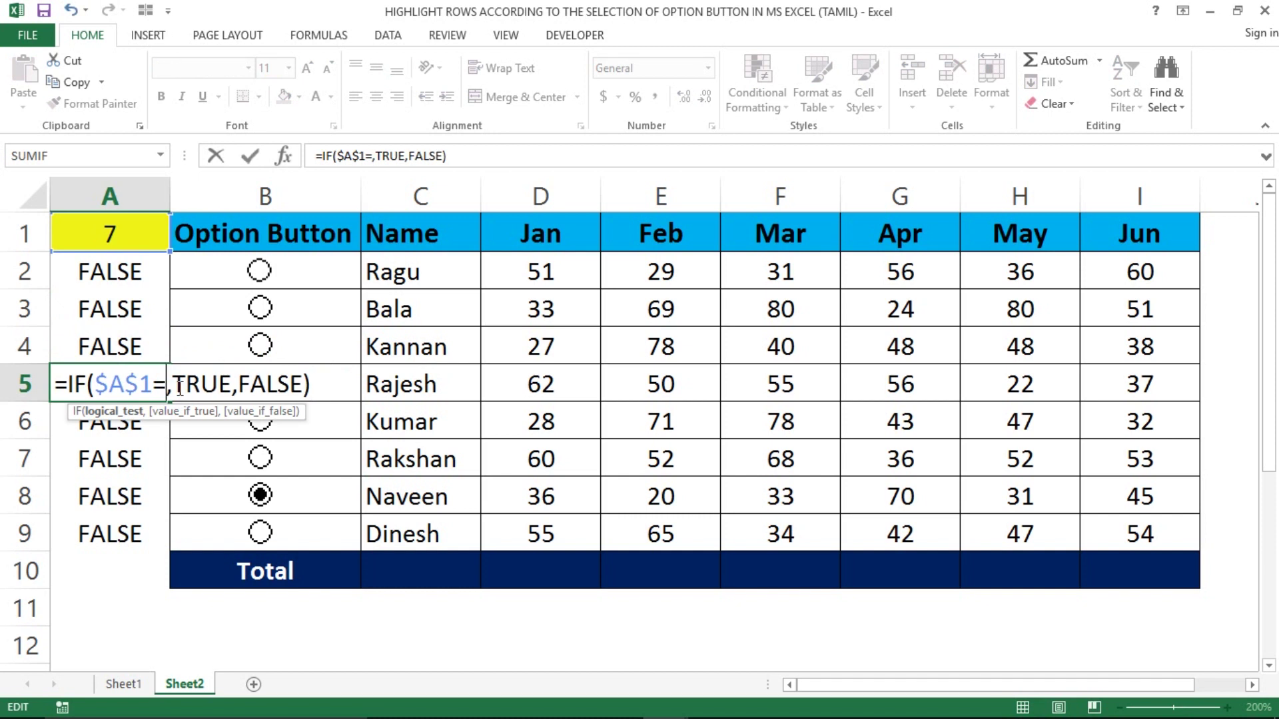
pyautogui.write('4')
pyautogui.press('Return')
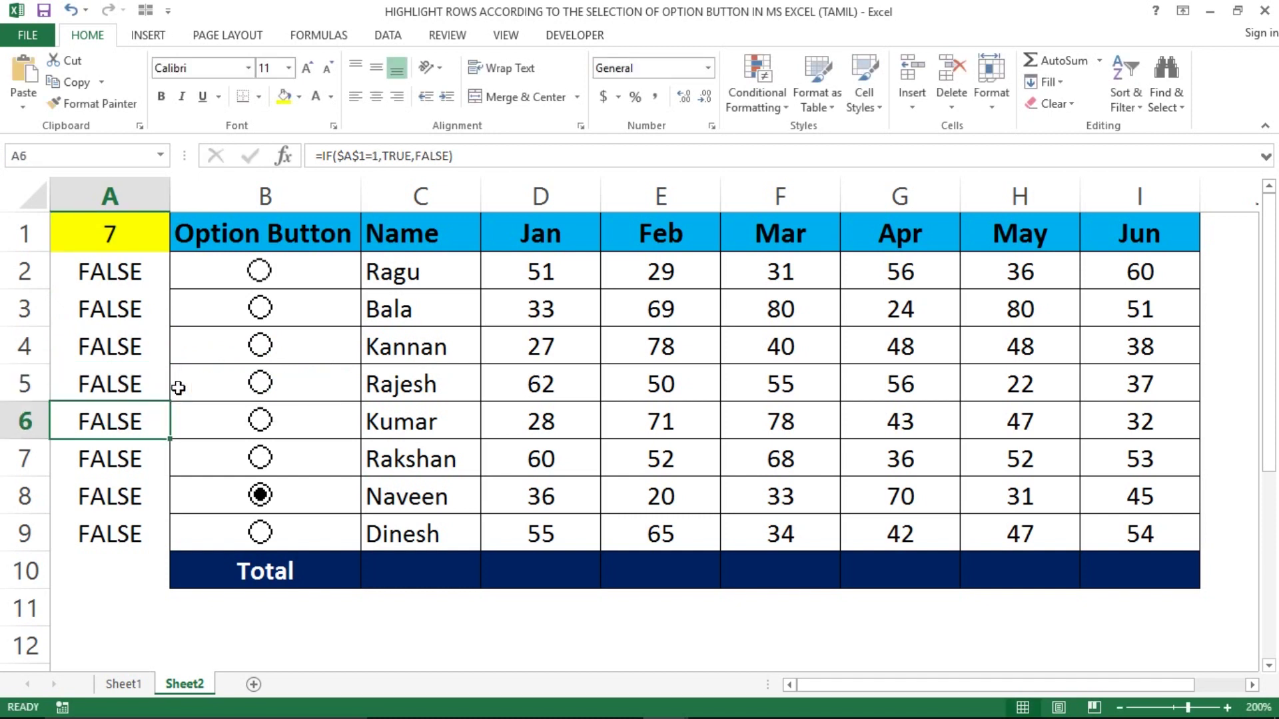
# Step: Change A6 through A9 to test $A$1 against 5, 6, 7 and 8
pyautogui.doubleClick(140, 420)
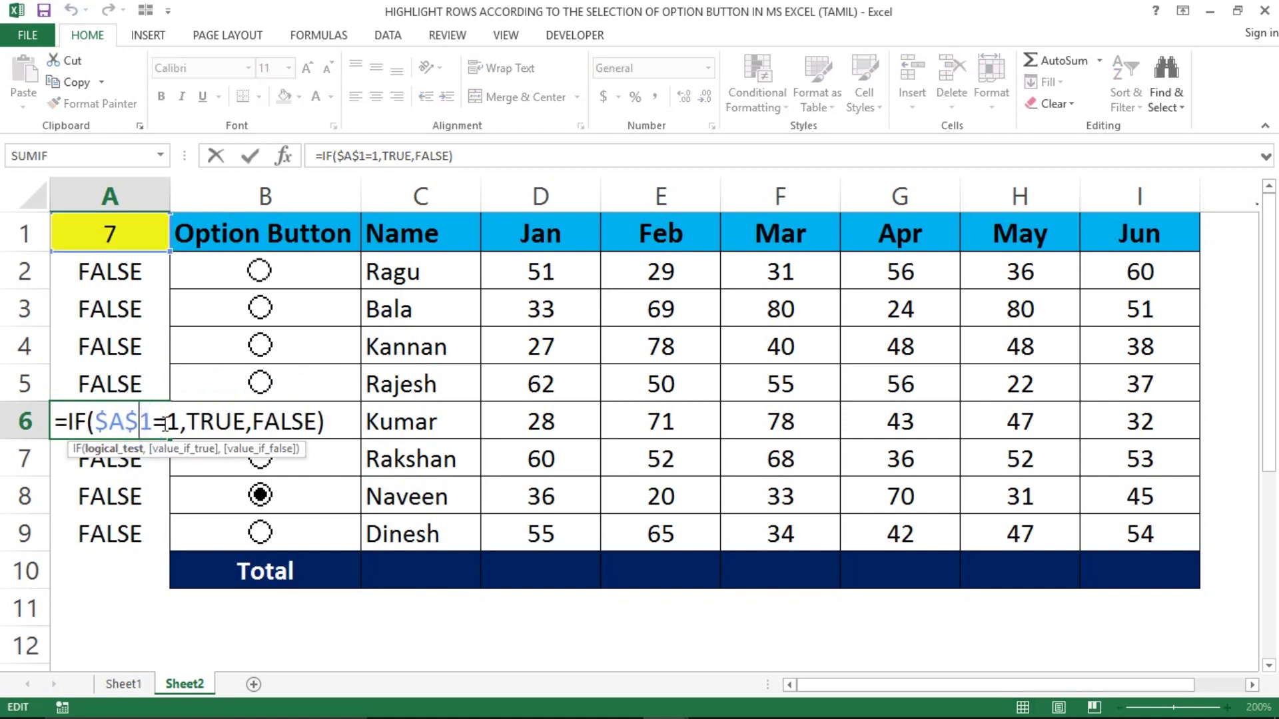
pyautogui.click(181, 424)
pyautogui.press('BackSpace')
pyautogui.write('5')
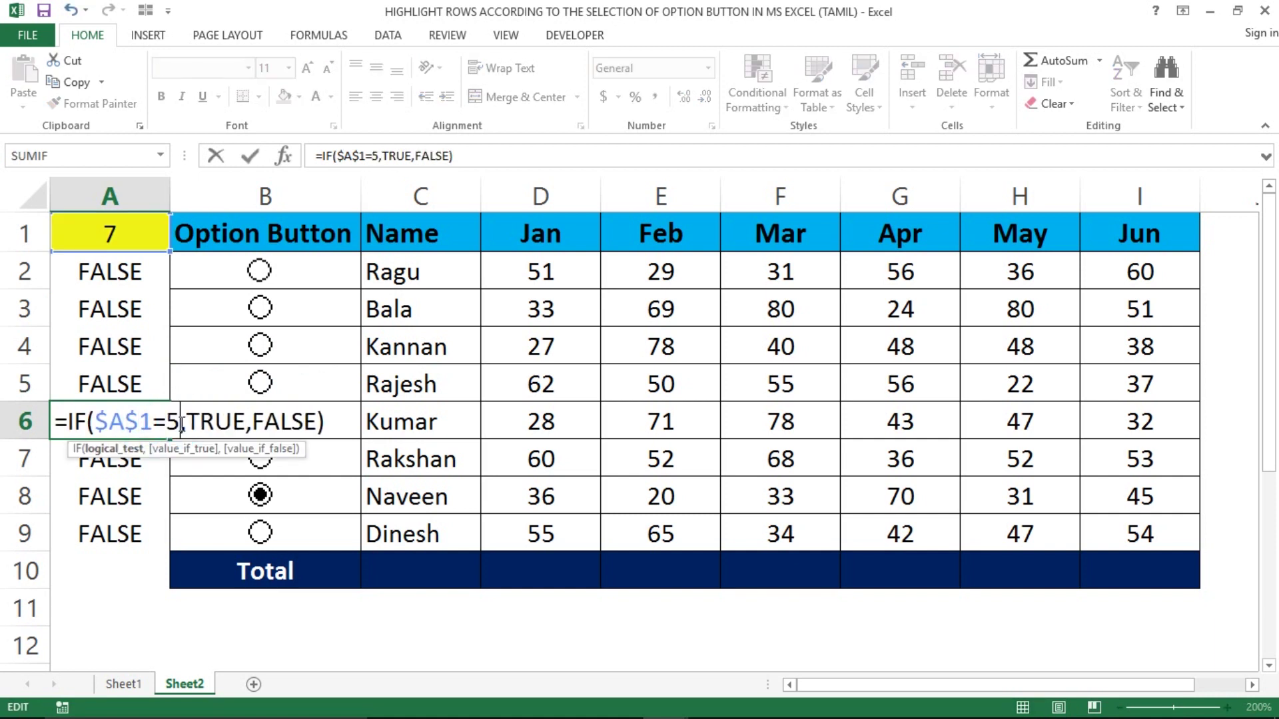
pyautogui.press('Return')
pyautogui.doubleClick(127, 458)
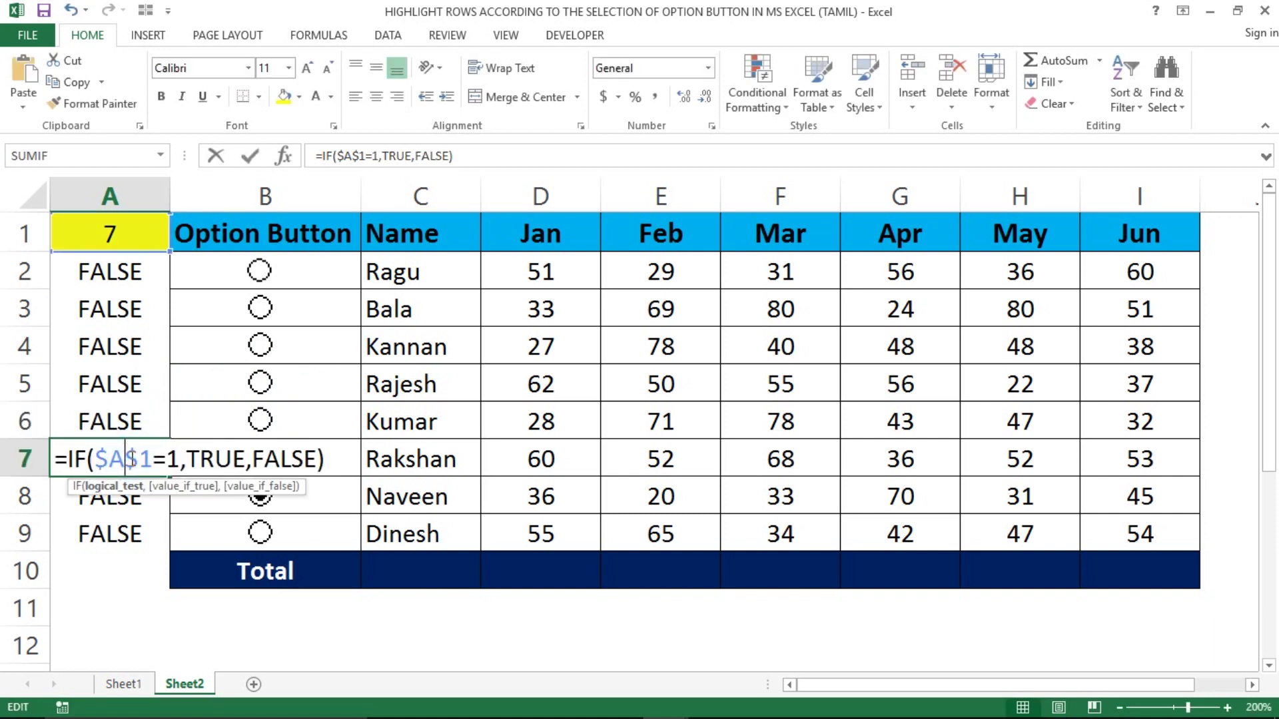
pyautogui.click(181, 458)
pyautogui.press('BackSpace')
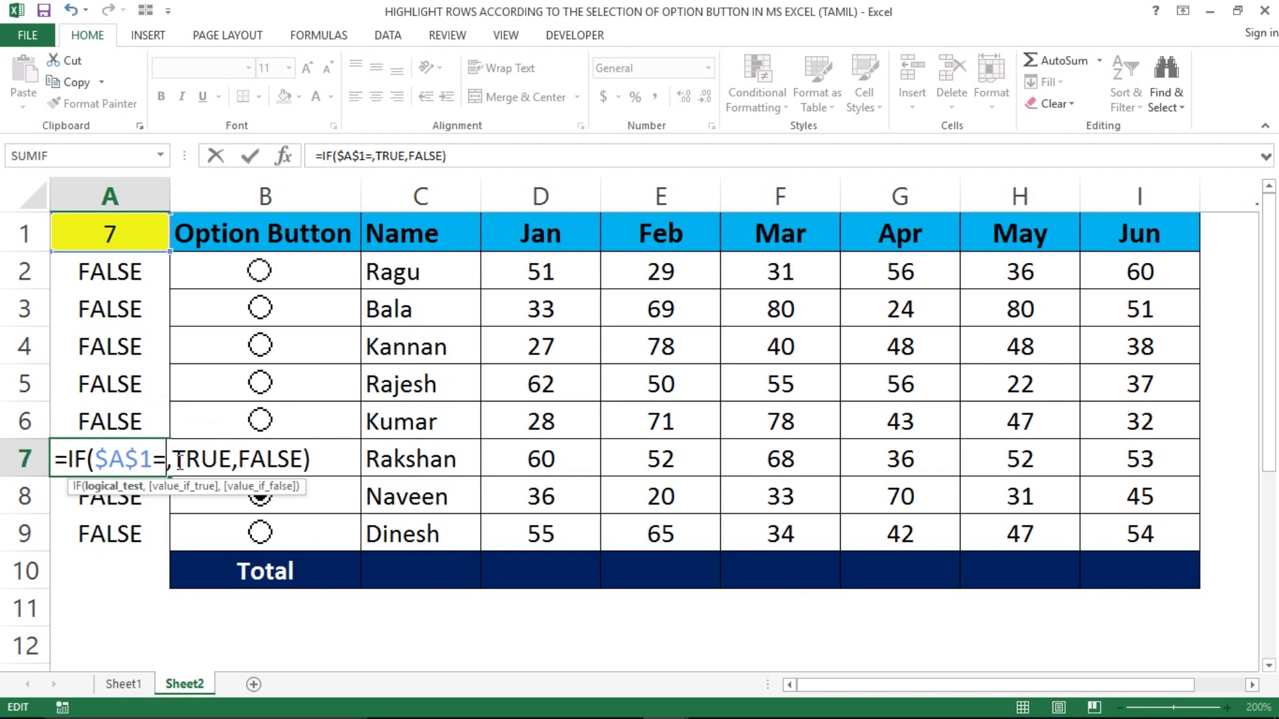
pyautogui.write('6')
pyautogui.press('Return')
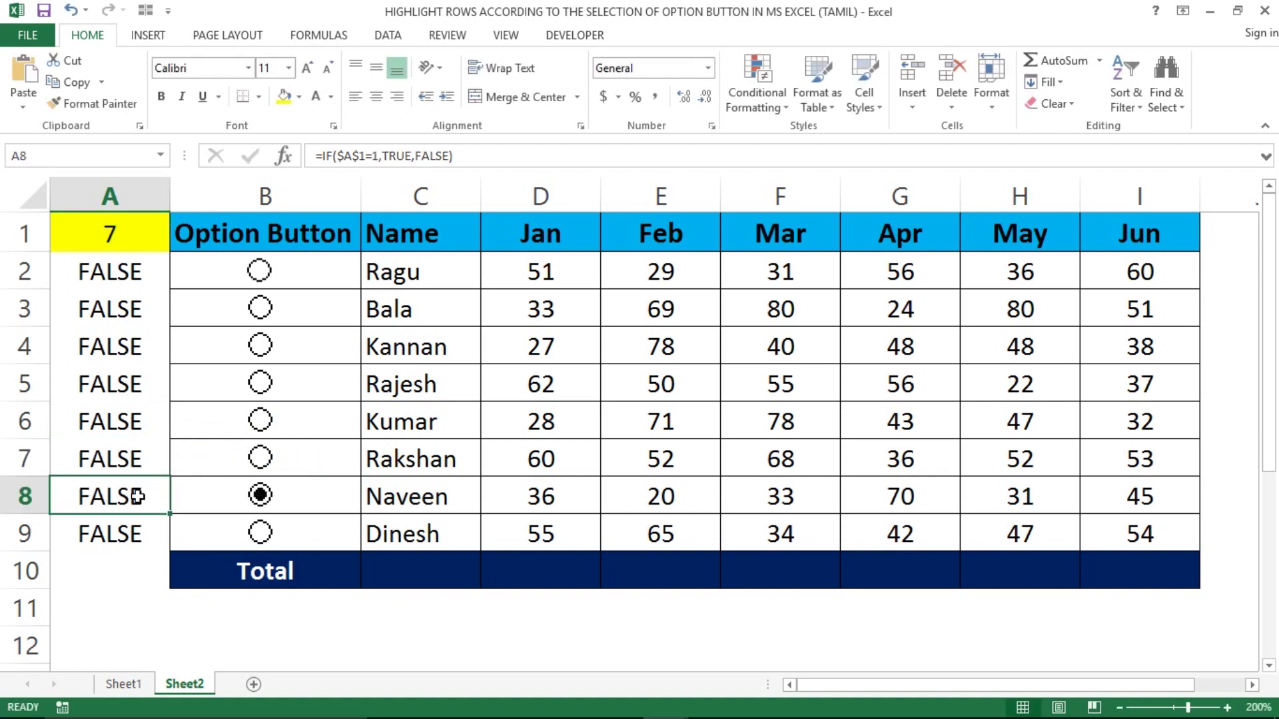
pyautogui.doubleClick(136, 496)
pyautogui.click(181, 496)
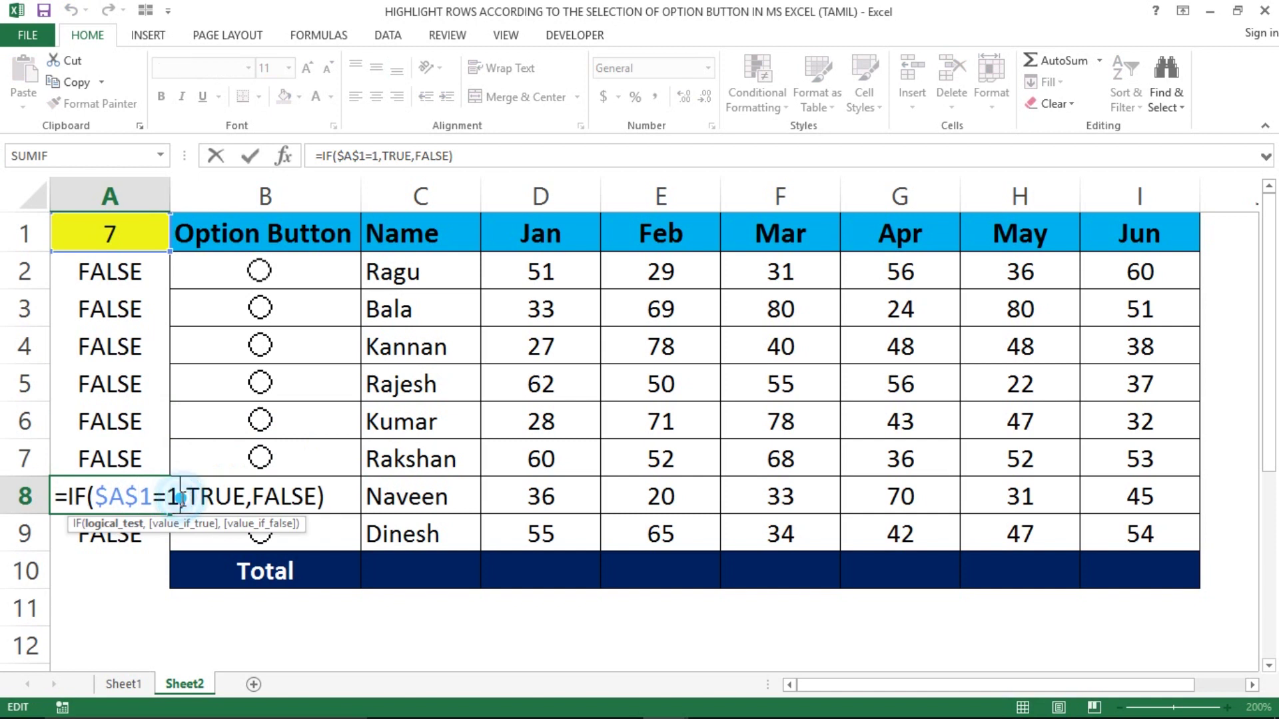
pyautogui.press('BackSpace')
pyautogui.write('7')
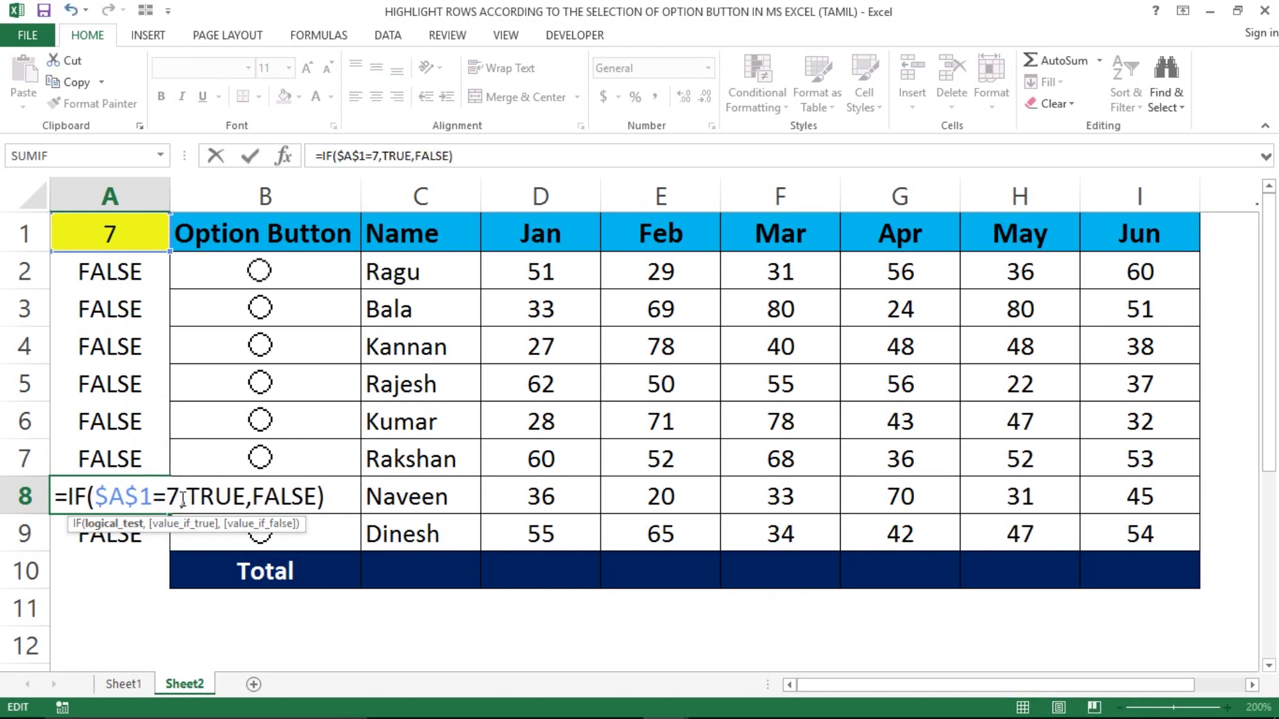
pyautogui.press('Return')
pyautogui.doubleClick(112, 532)
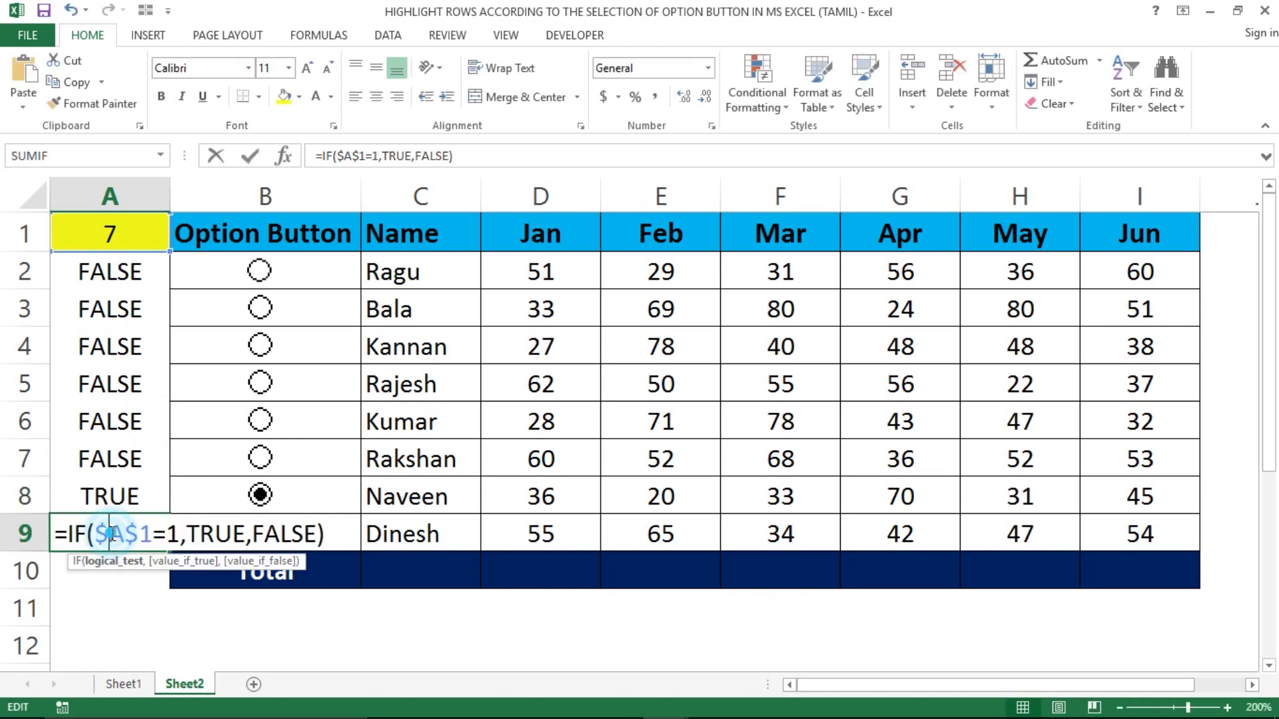
pyautogui.click(174, 537)
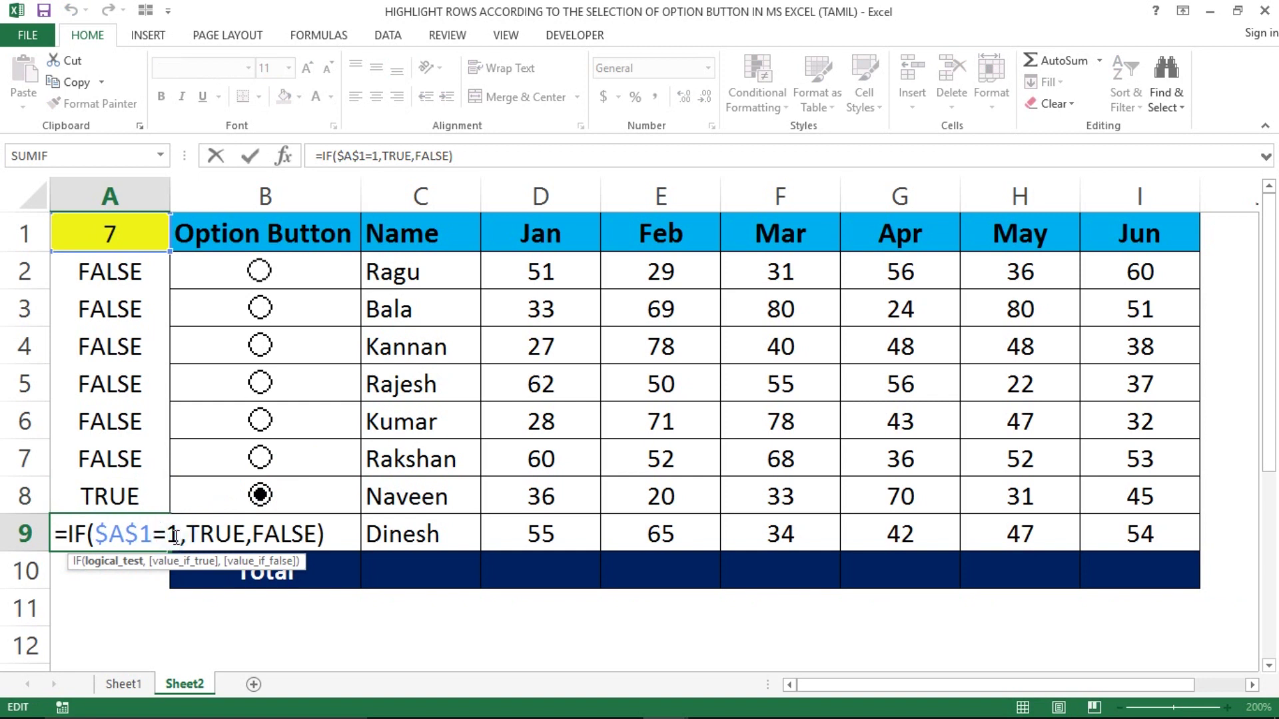
pyautogui.press('BackSpace')
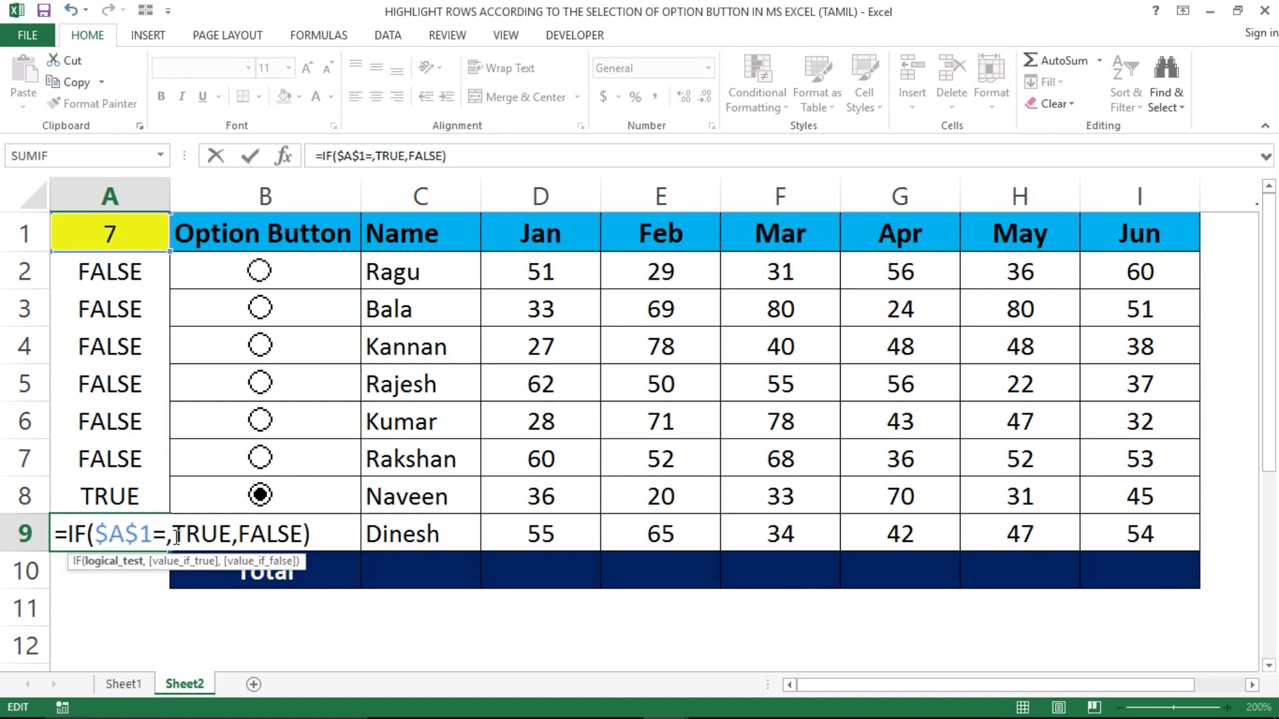
pyautogui.write('8')
pyautogui.press('Return')
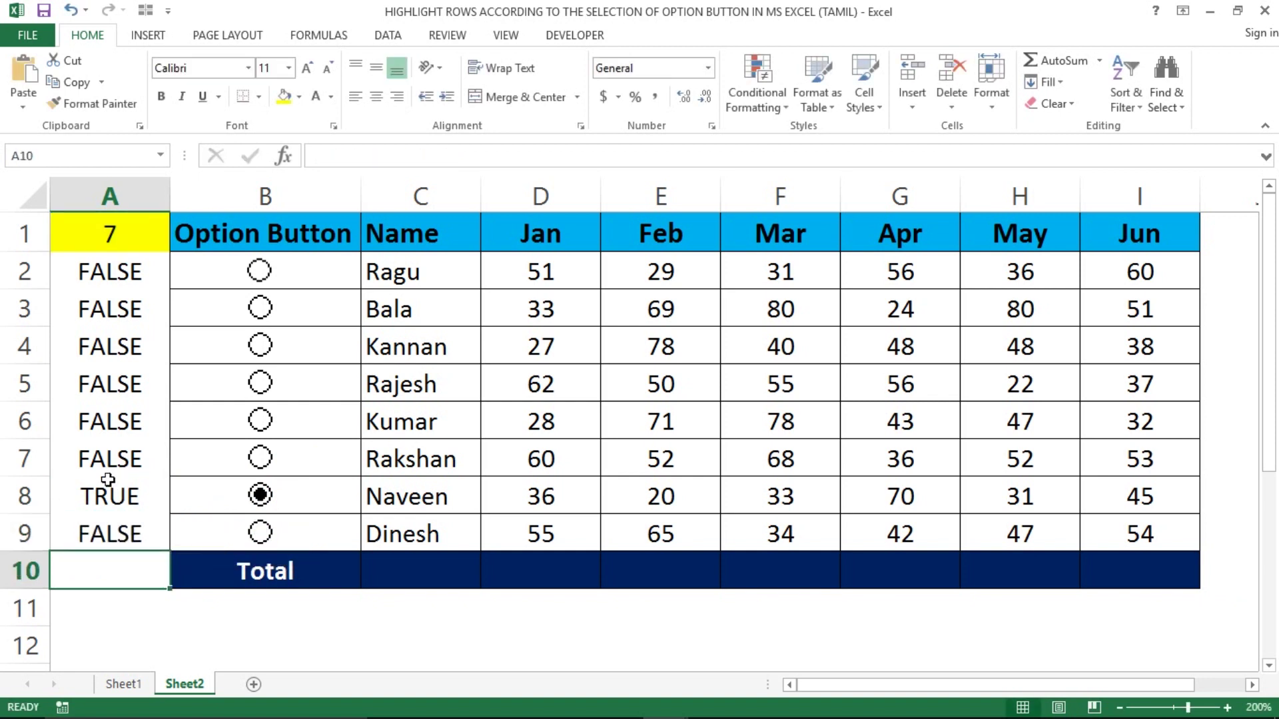
# Step: Select the formula cells A2 through A9
pyautogui.click(107, 480)
pyautogui.hotkey('ctrl', 'Up')
pyautogui.press('Down')
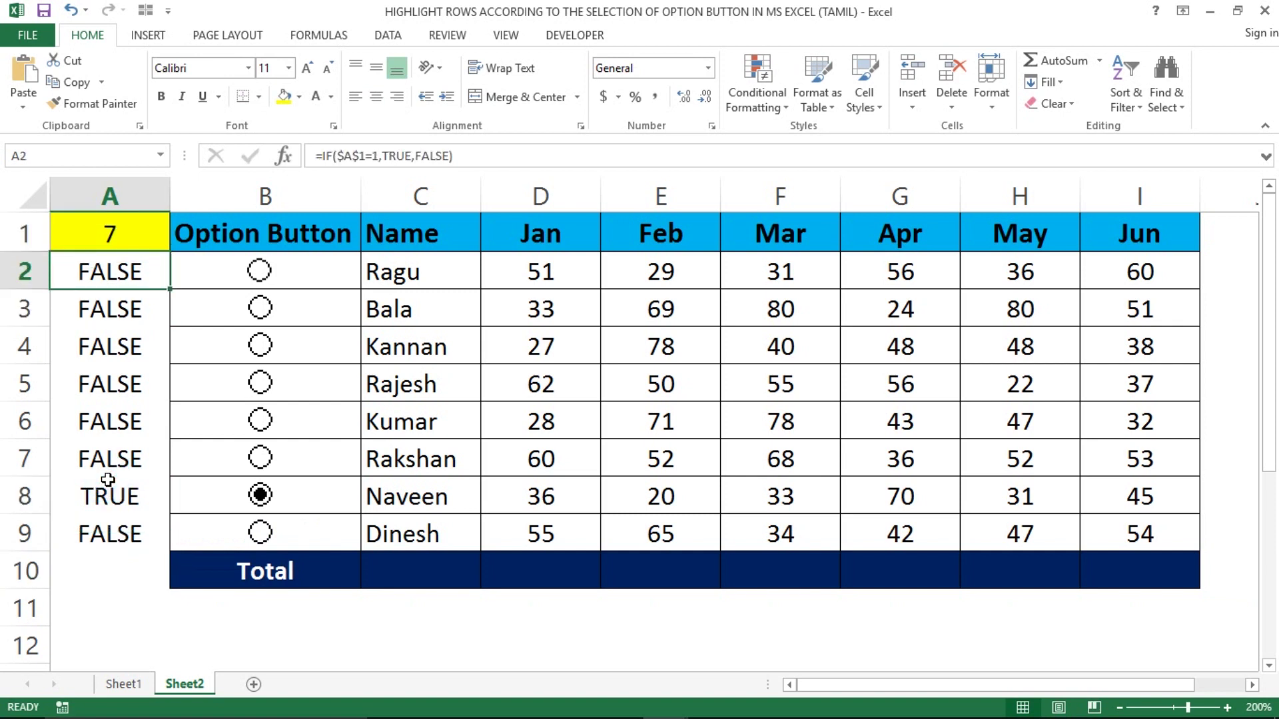
pyautogui.hotkey('ctrl', 'shift', 'Down')
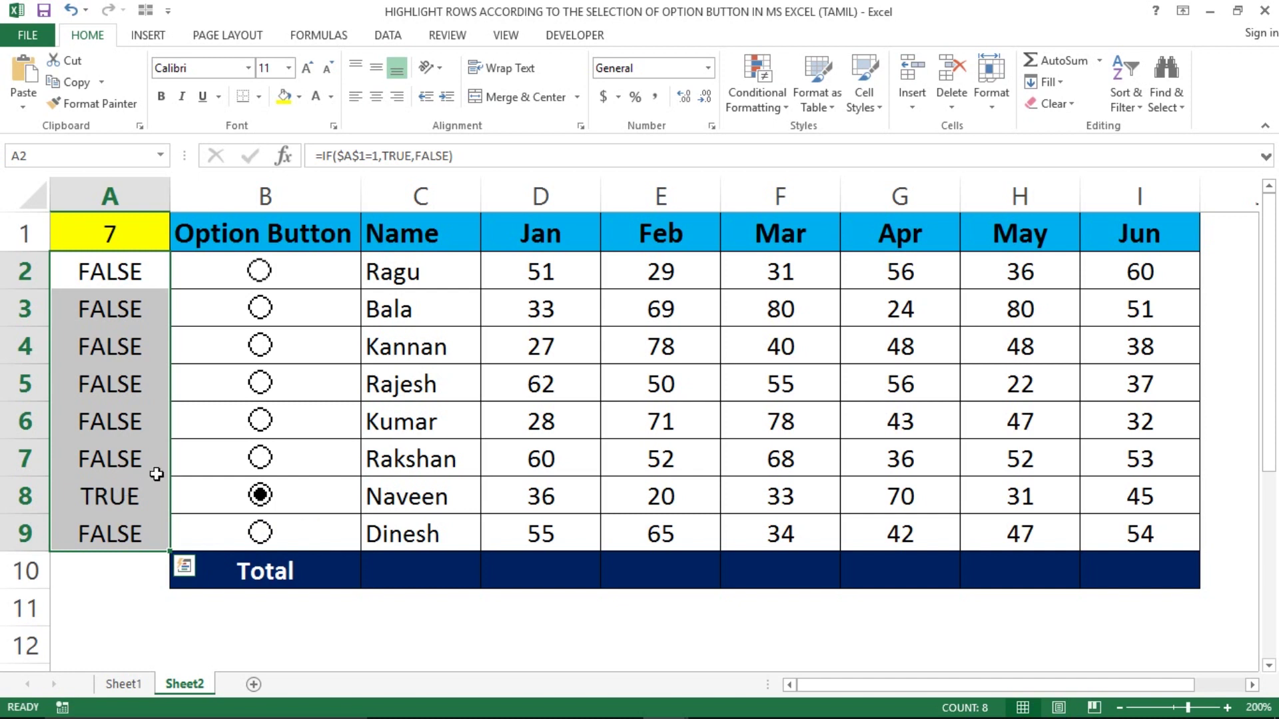
# Step: Try Kannan, Kumar, Dinesh, Ragu, Bala and Rajesh, ending on Rakshan so A1 reads 6
pyautogui.click(259, 343)
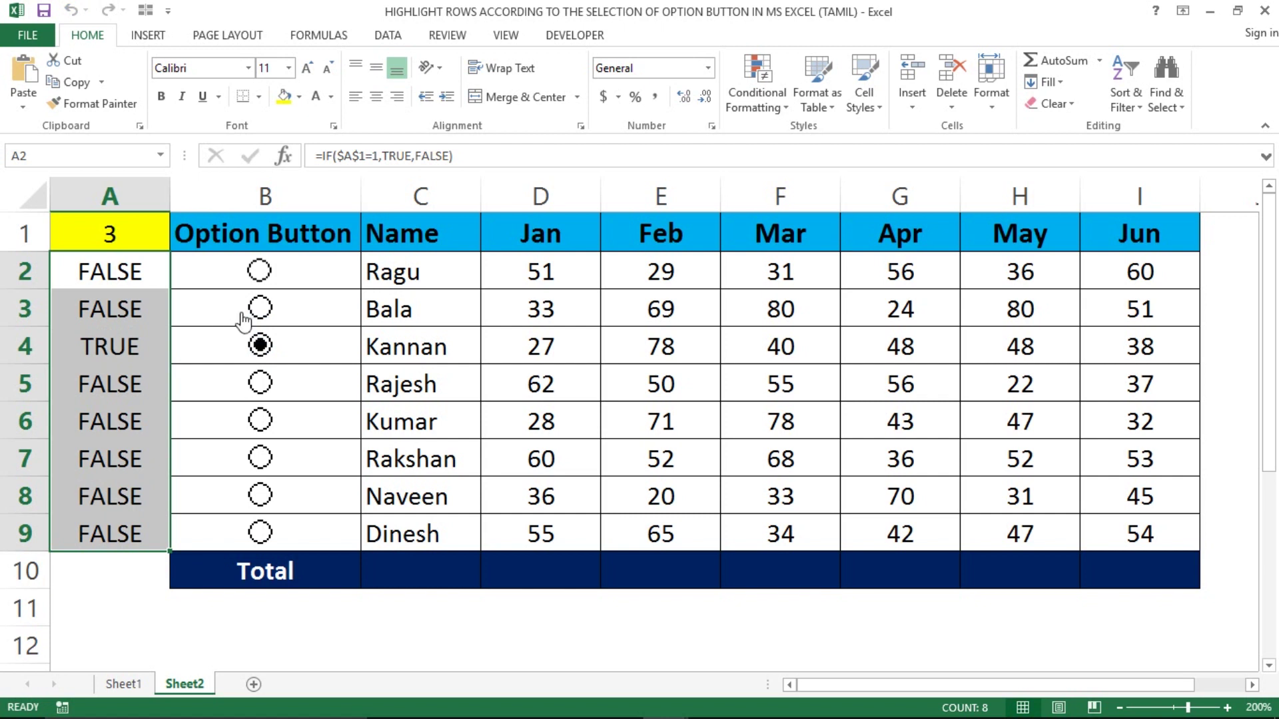
pyautogui.click(261, 419)
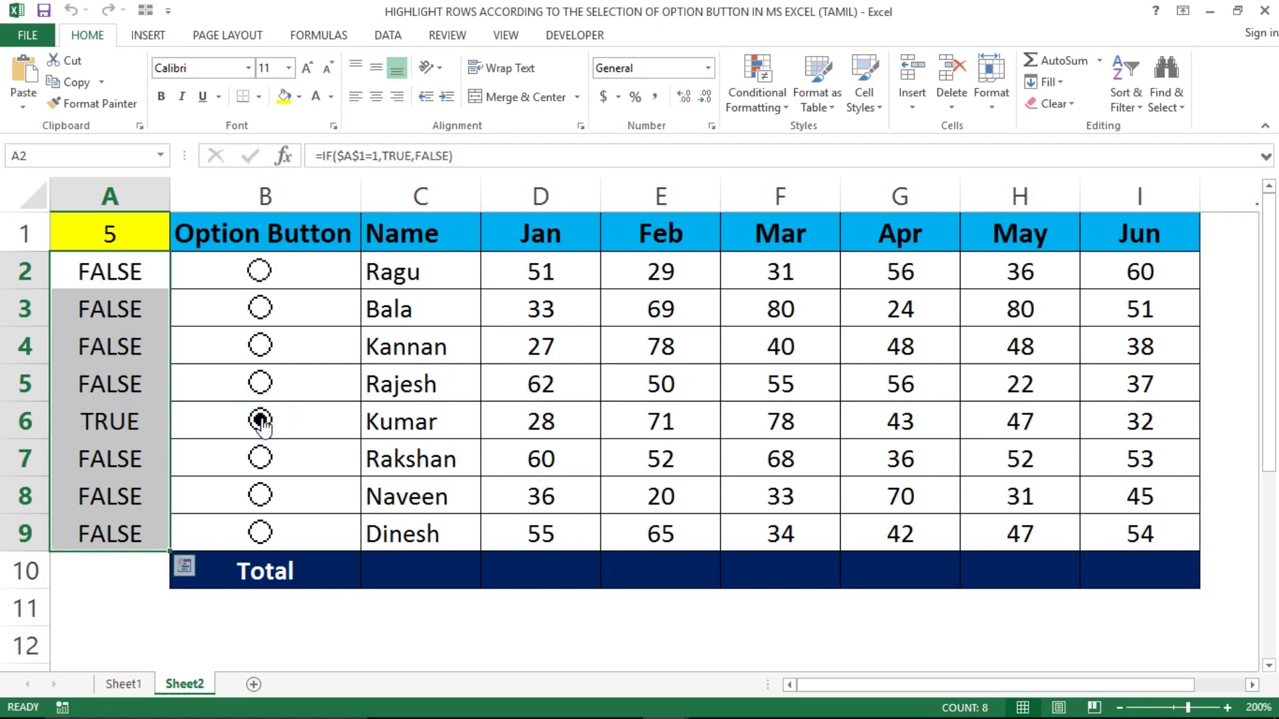
pyautogui.click(261, 531)
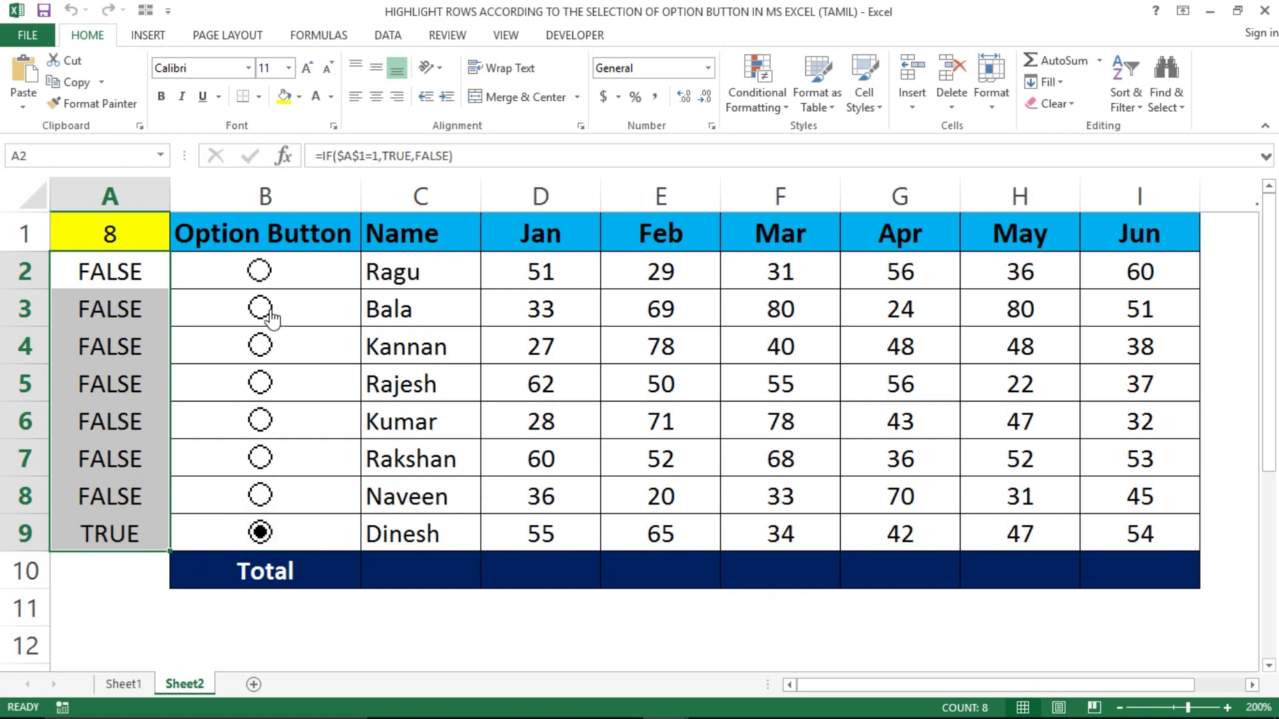
pyautogui.click(261, 271)
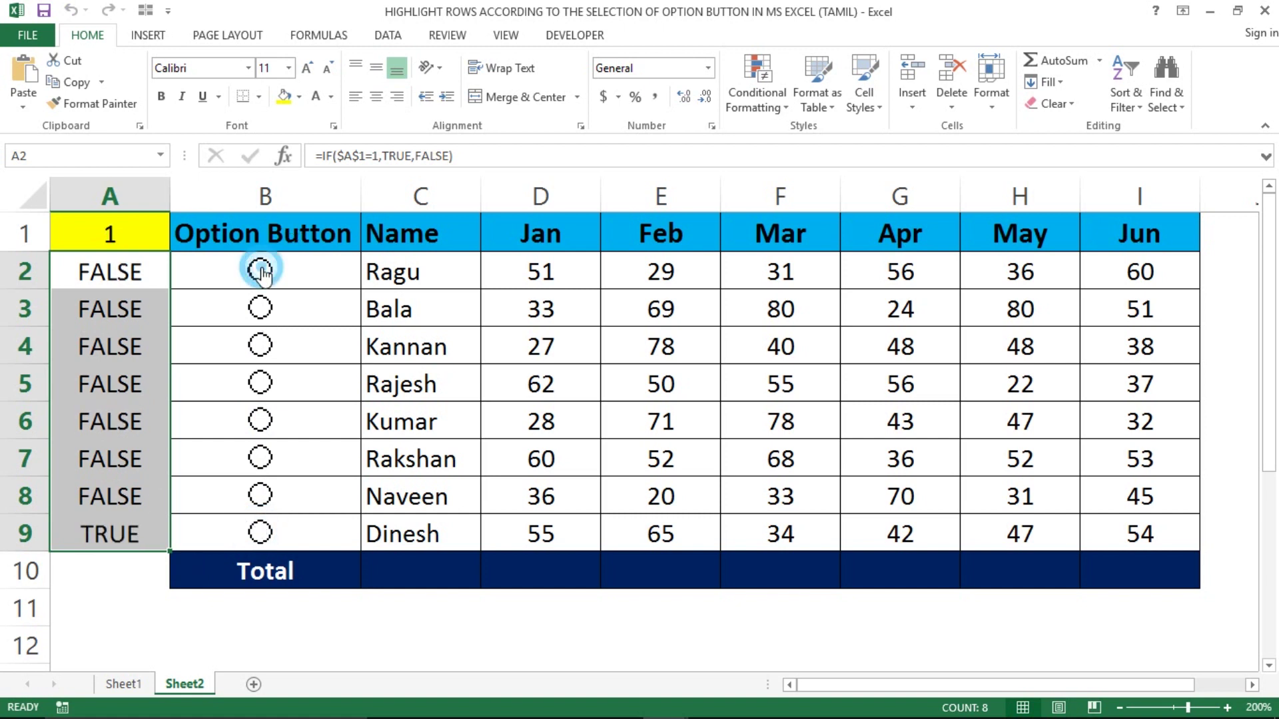
pyautogui.click(262, 306)
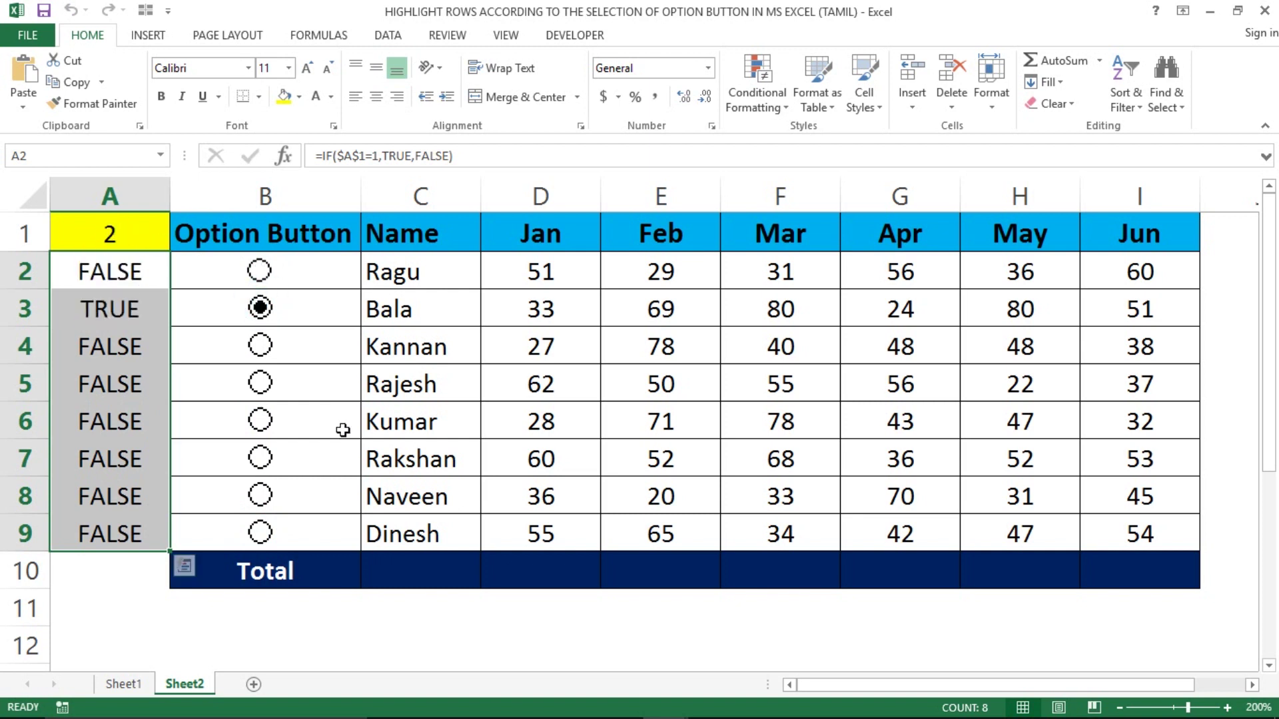
pyautogui.click(297, 417)
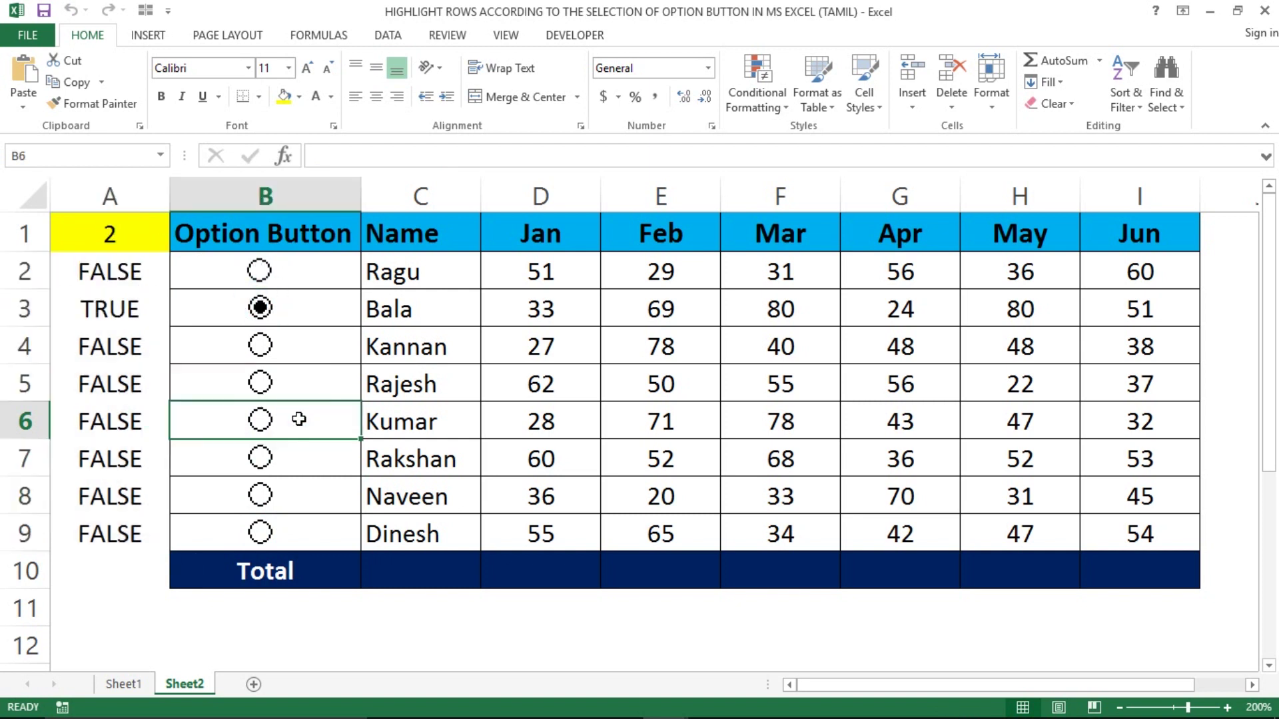
pyautogui.click(260, 385)
pyautogui.click(260, 421)
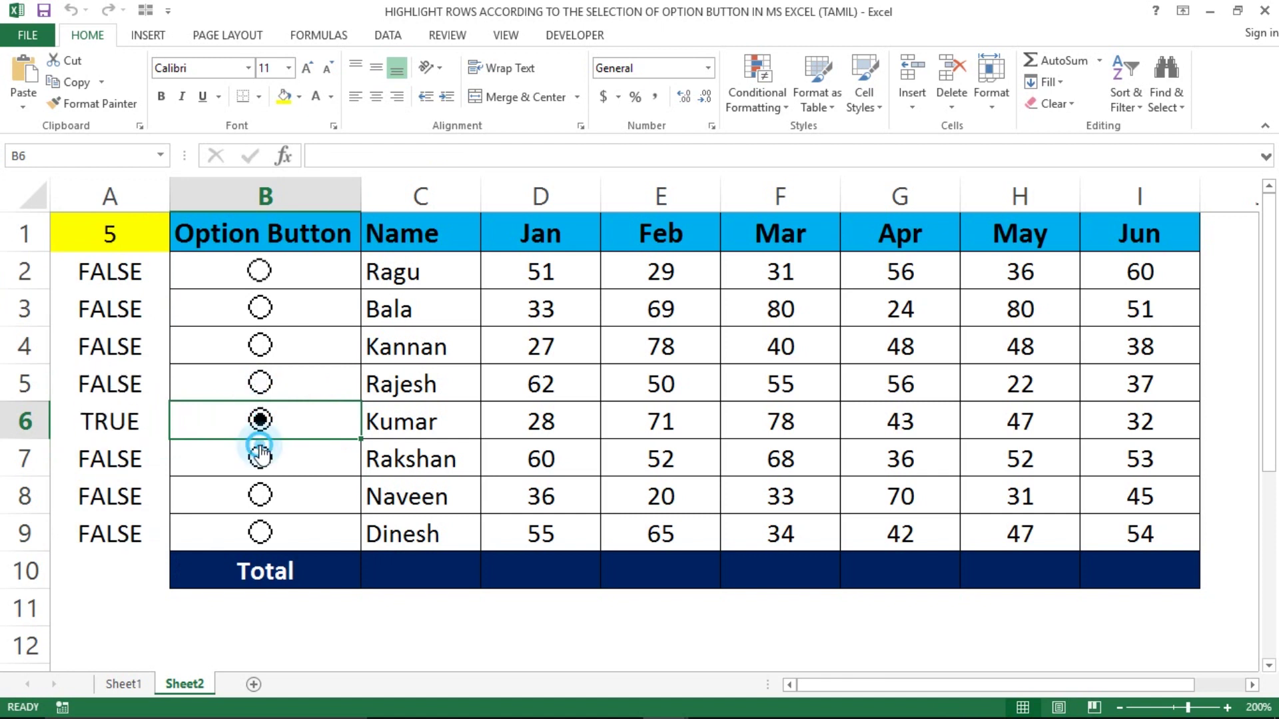
pyautogui.click(260, 458)
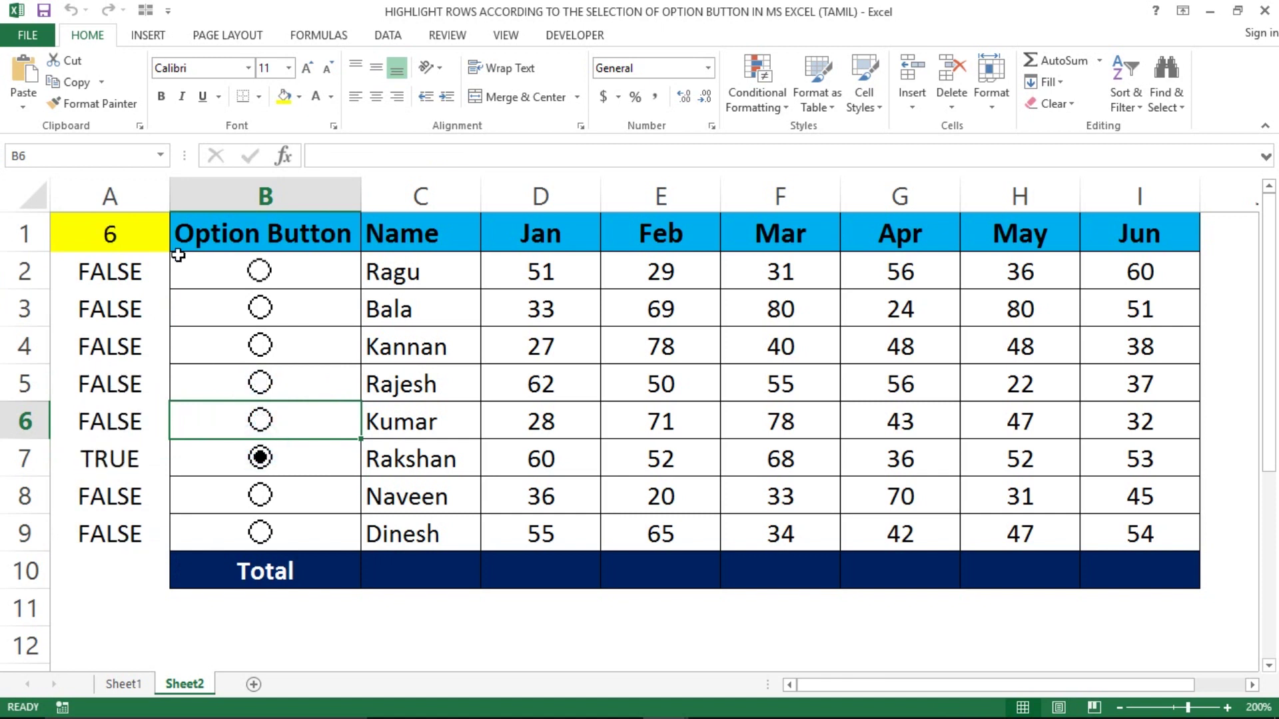
pyautogui.click(206, 261)
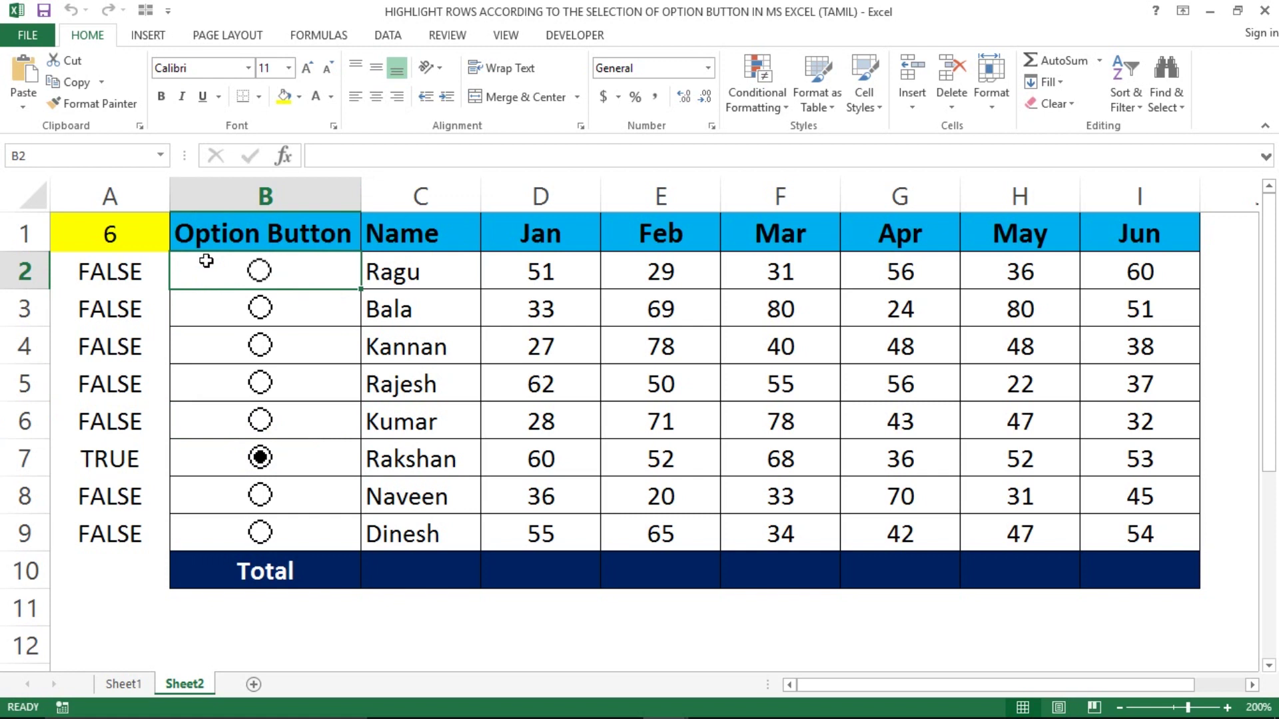
pyautogui.hotkey('shift', 'Right')
# Step: Select the table range B2:I9
pyautogui.press('Left')
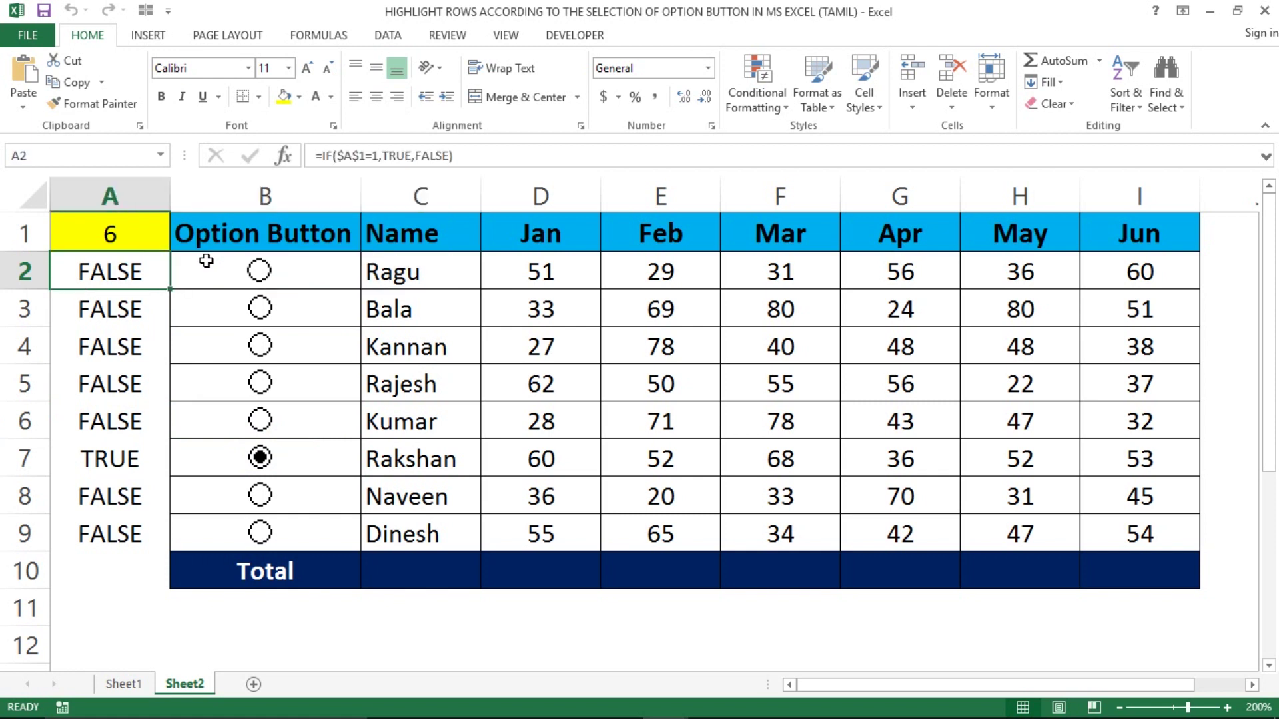
pyautogui.press('Right')
pyautogui.hotkey('shift', 'Right')
pyautogui.hotkey('shift', 'Right')
pyautogui.hotkey('shift', 'Right')
pyautogui.hotkey('shift', 'Right')
pyautogui.hotkey('shift', 'Right')
pyautogui.hotkey('shift', 'Right')
pyautogui.hotkey('shift', 'Right')
pyautogui.hotkey('shift', 'Down')
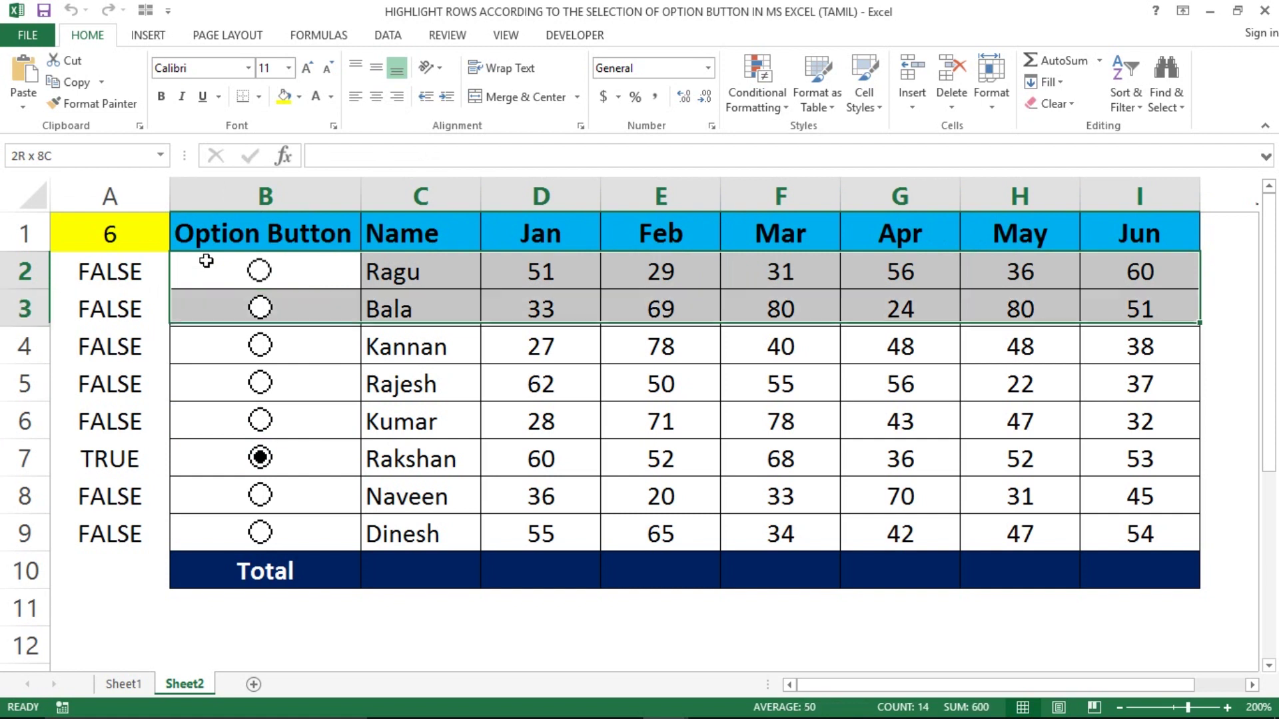
pyautogui.hotkey('shift', 'Down')
pyautogui.hotkey('shift', 'Down')
pyautogui.hotkey('shift', 'Down')
pyautogui.hotkey('shift', 'Down')
pyautogui.hotkey('shift', 'Down')
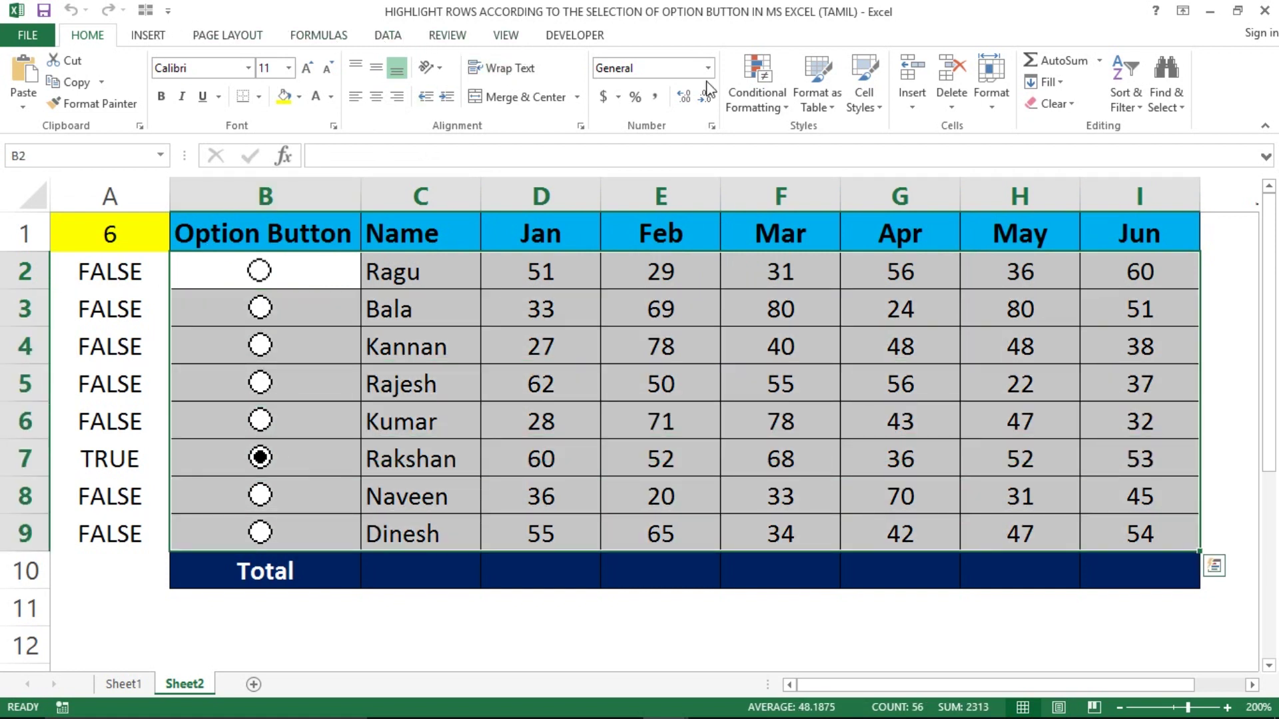
# Step: Create a new formula-based conditional formatting rule with the condition =$A2
pyautogui.click(759, 100)
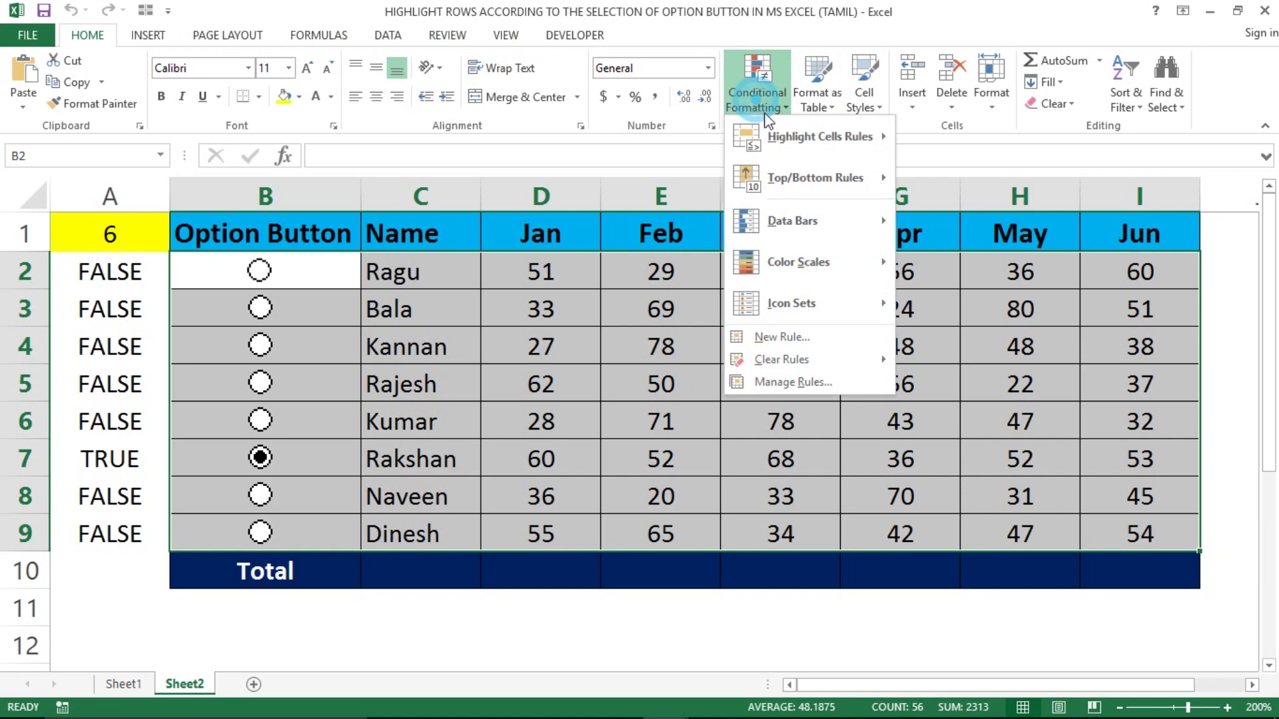
pyautogui.click(774, 338)
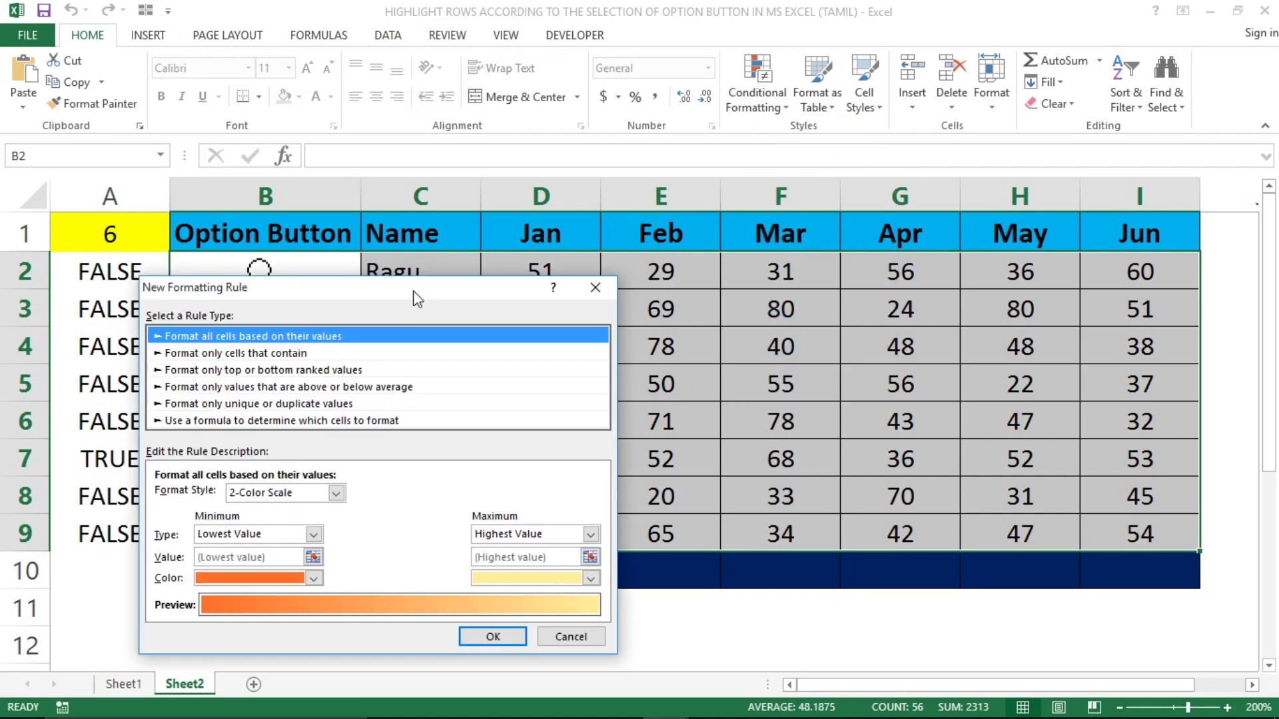
pyautogui.moveTo(413, 290); pyautogui.dragTo(744, 274)
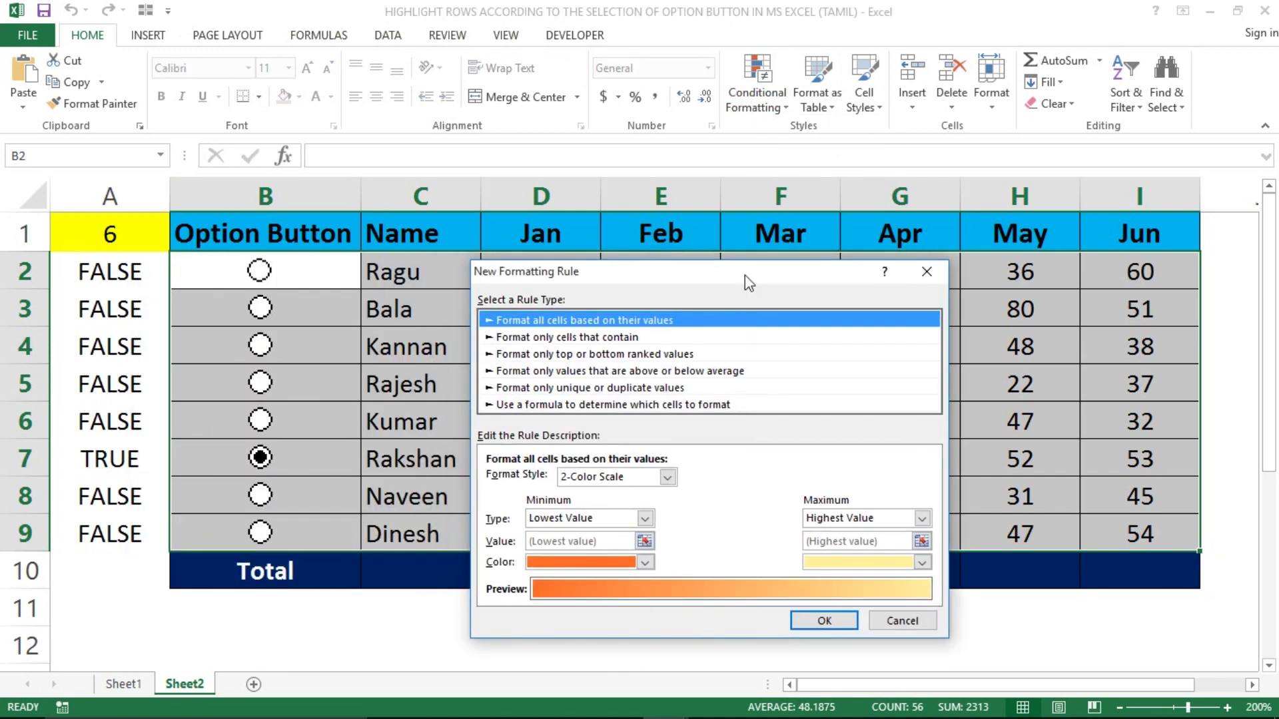
pyautogui.click(594, 407)
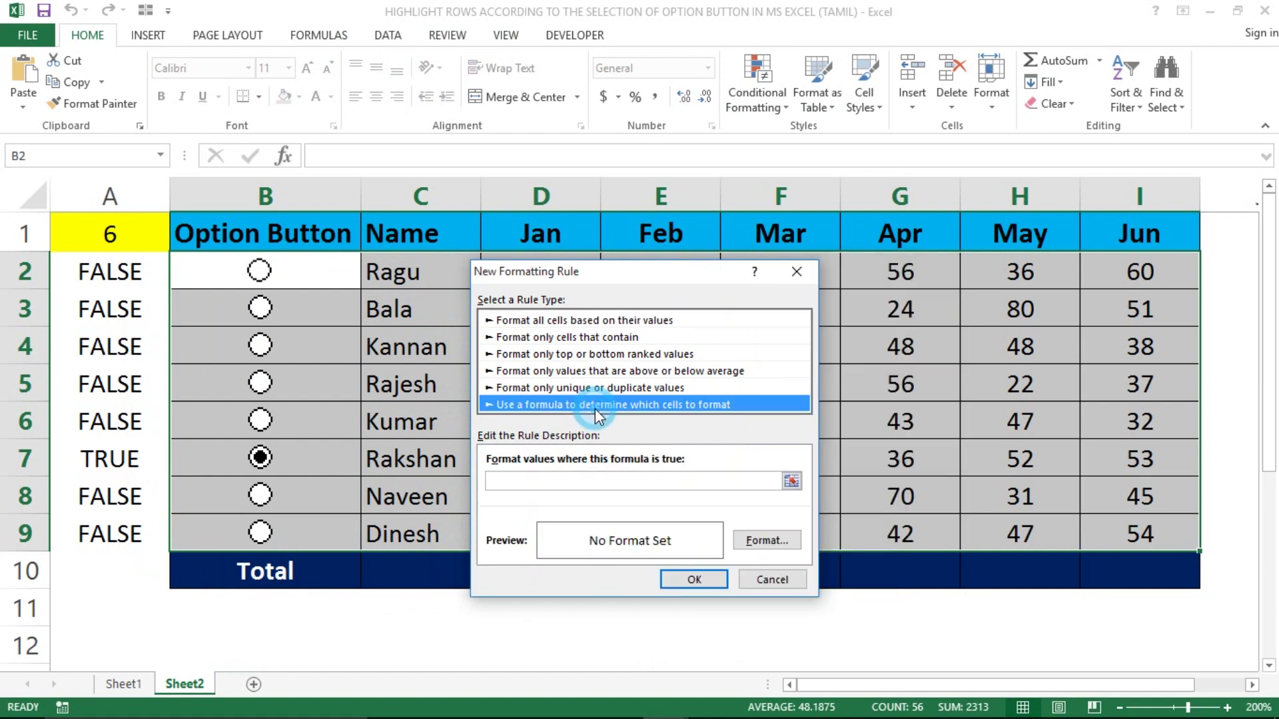
pyautogui.click(539, 481)
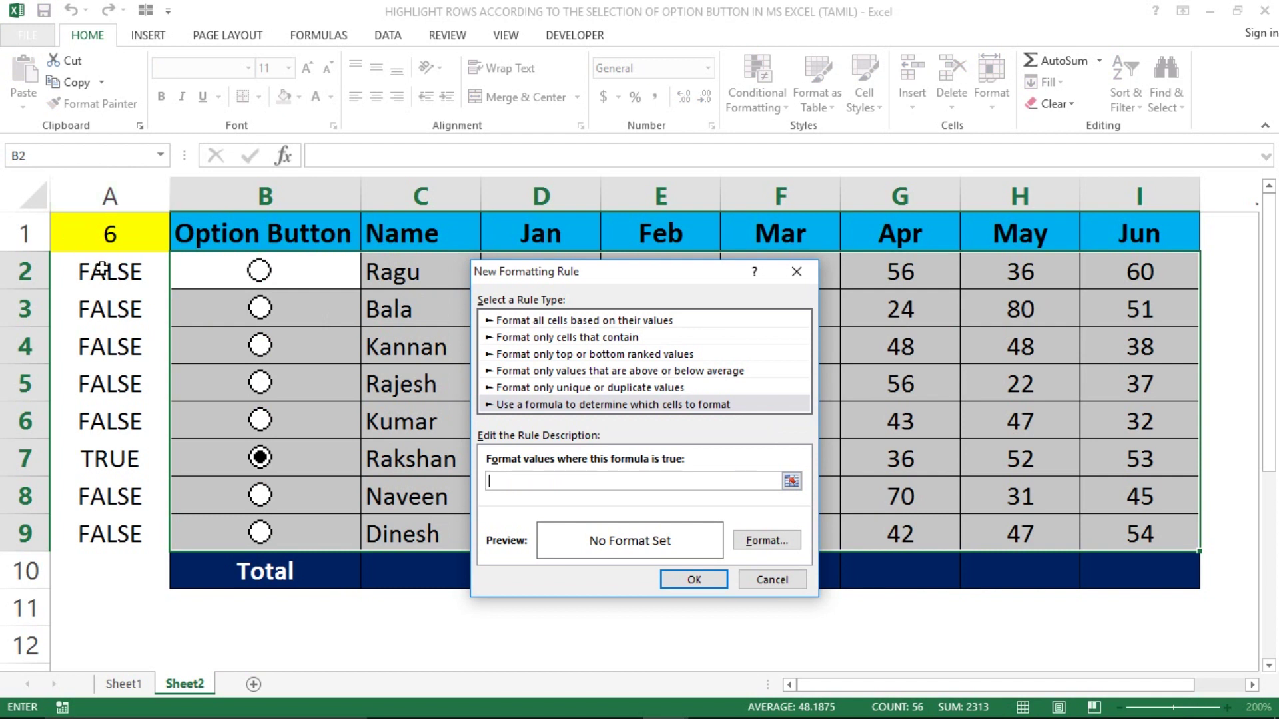
pyautogui.click(102, 270)
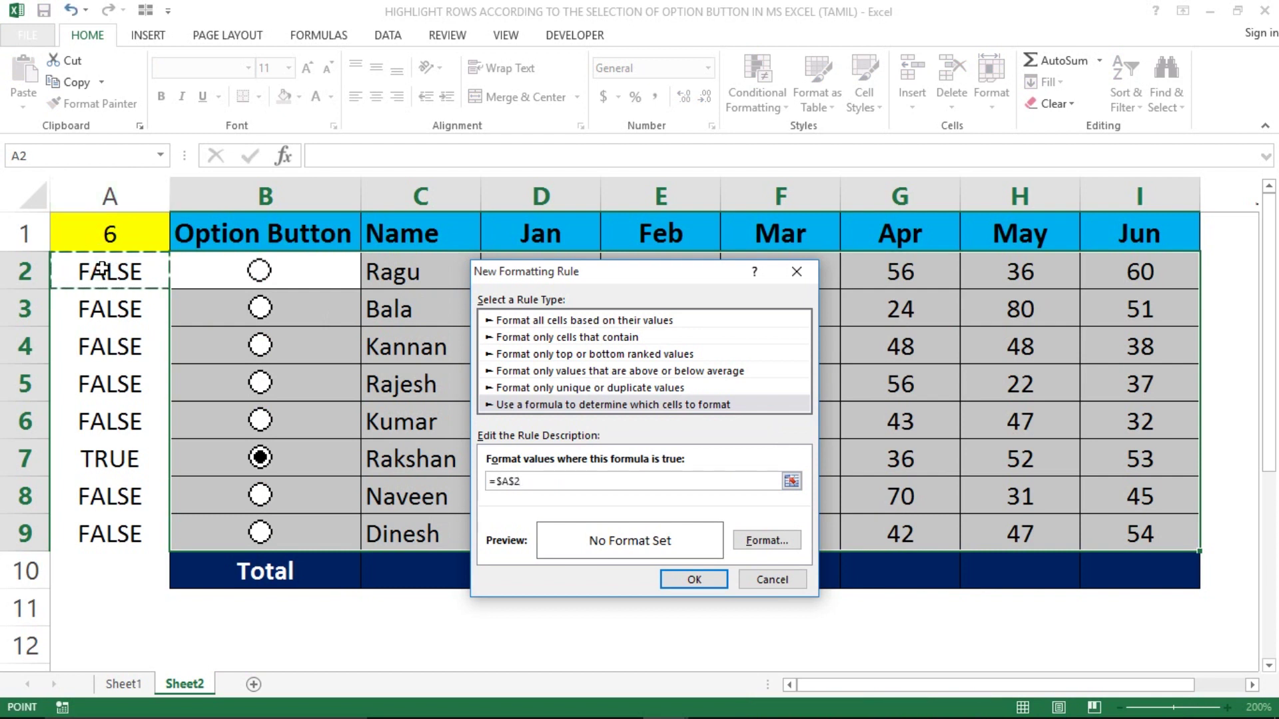
pyautogui.press('F4')
pyautogui.press('F4')
# Step: Format the rule with red fill and white bold italic text, and apply it to the table
pyautogui.click(746, 541)
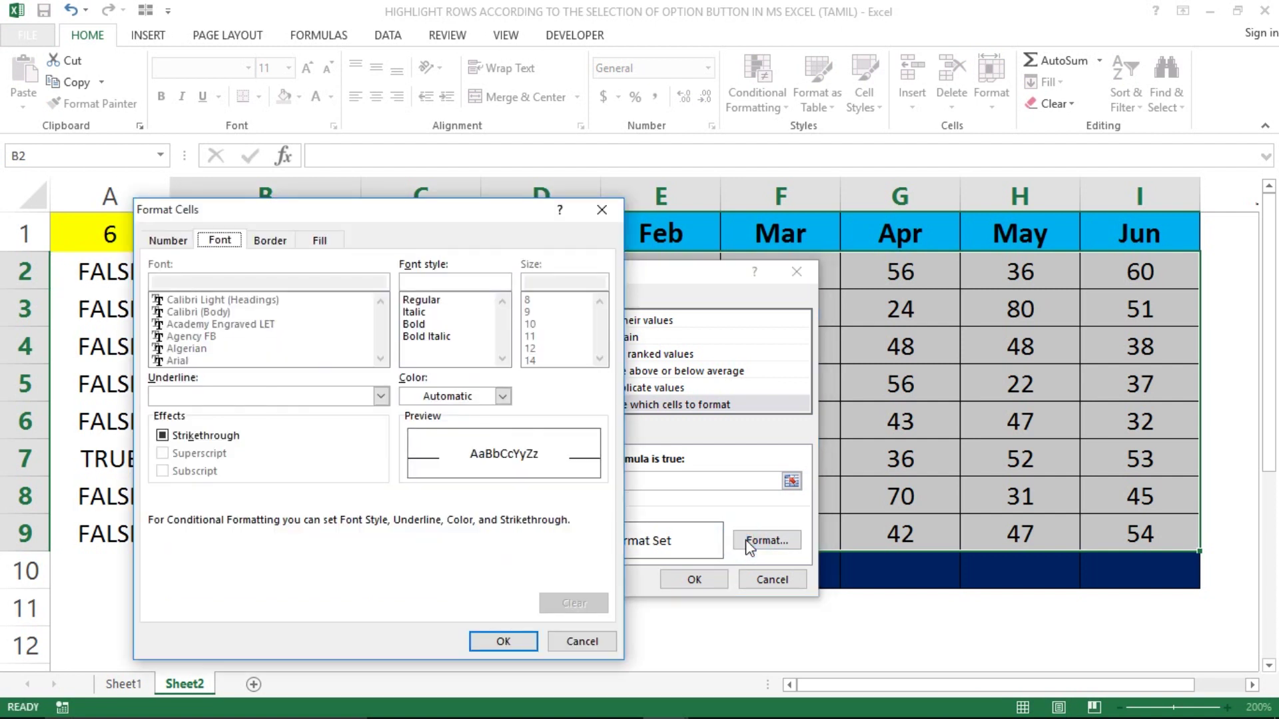
pyautogui.click(320, 241)
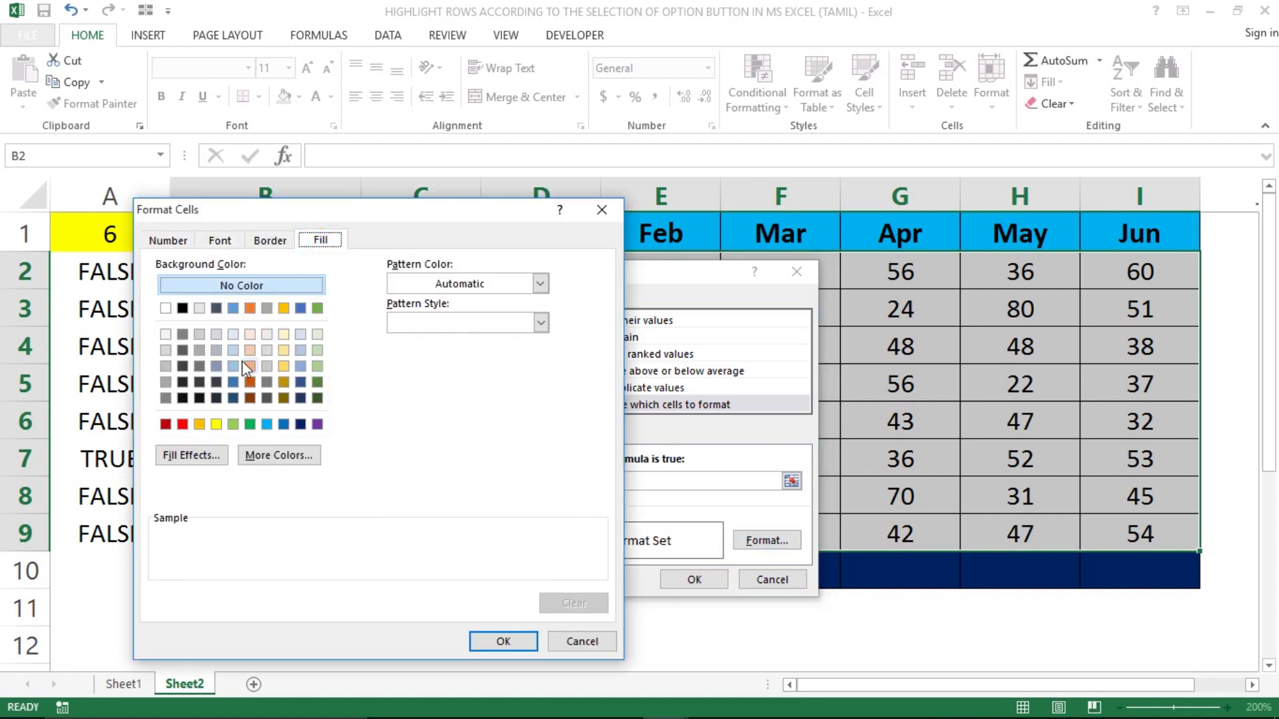
pyautogui.click(181, 425)
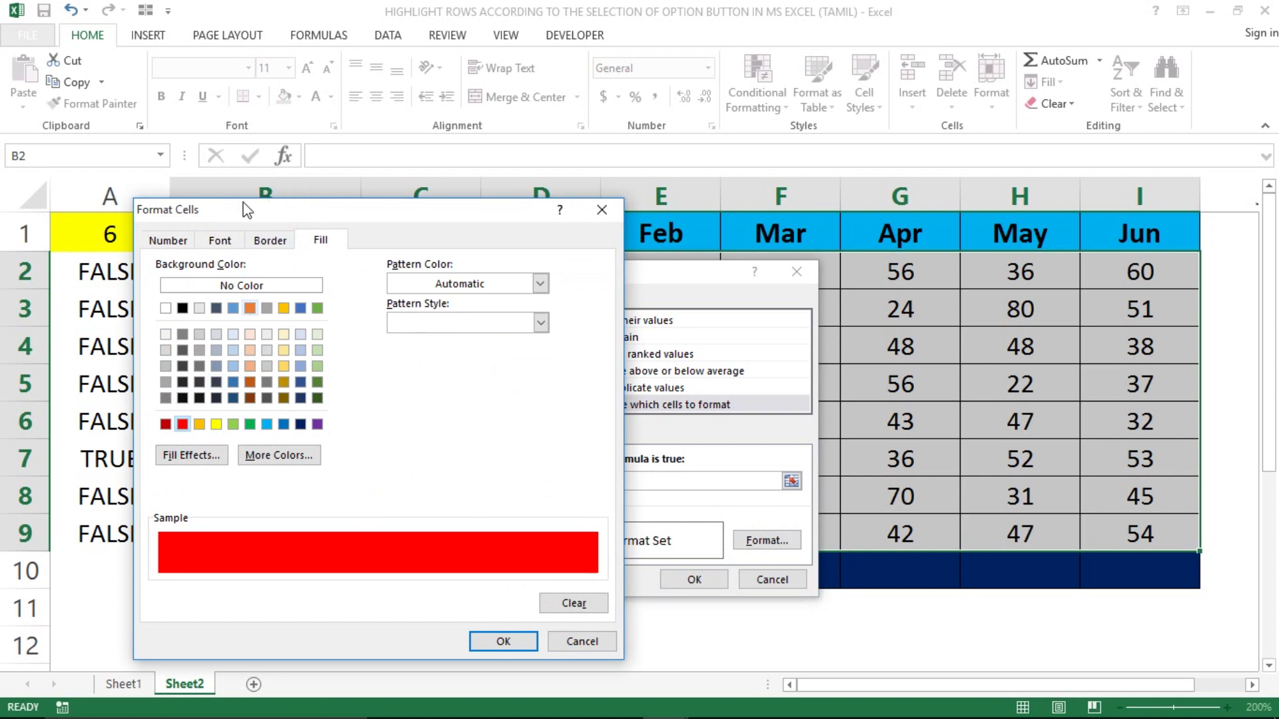
pyautogui.click(221, 243)
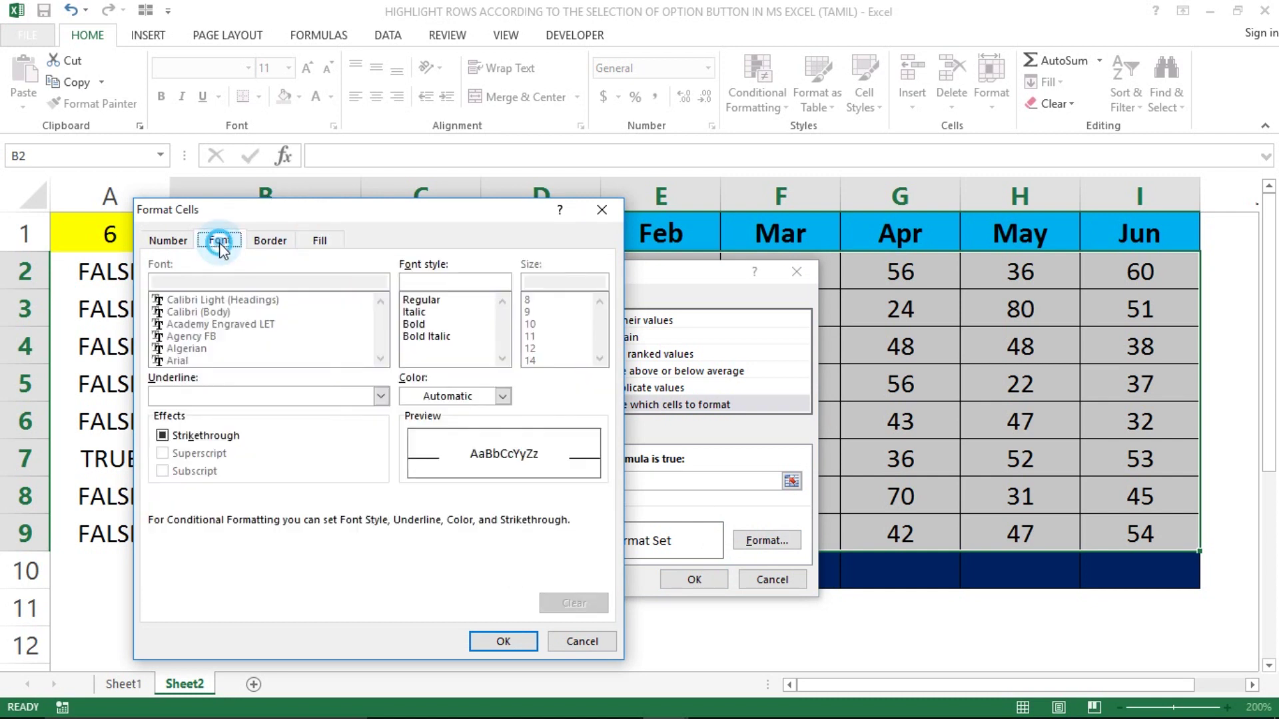
pyautogui.click(430, 337)
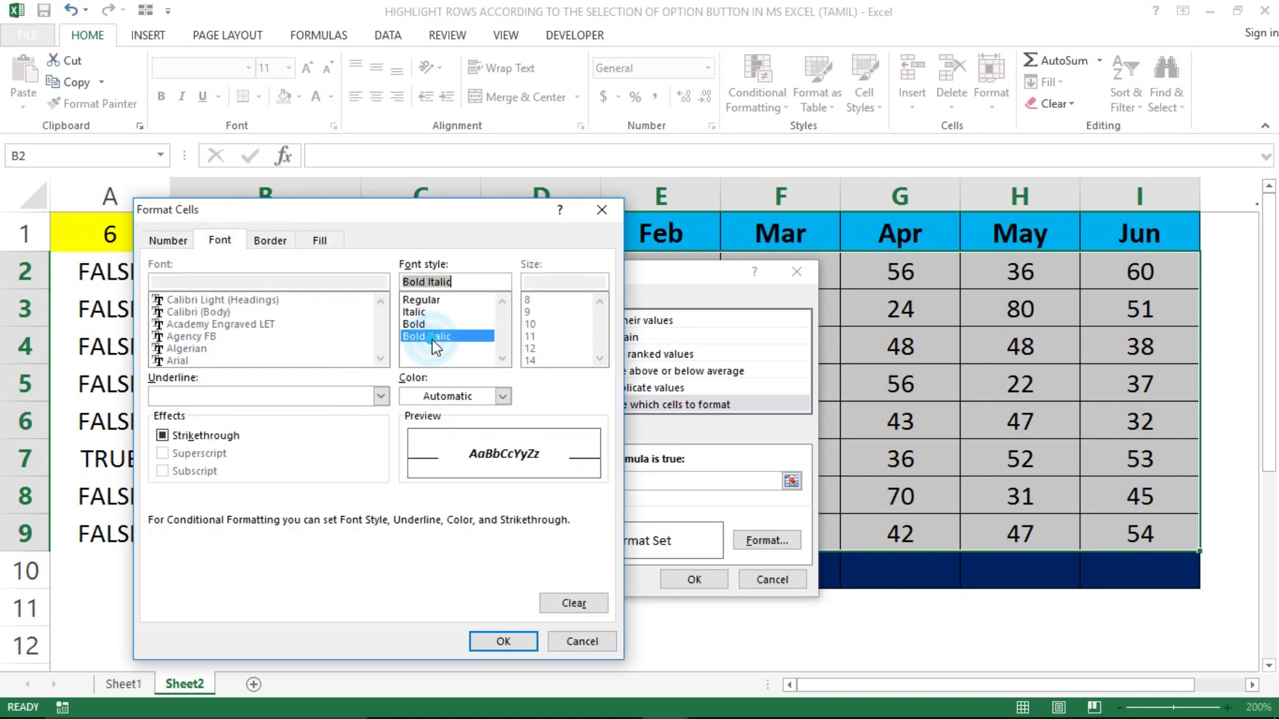
pyautogui.click(504, 395)
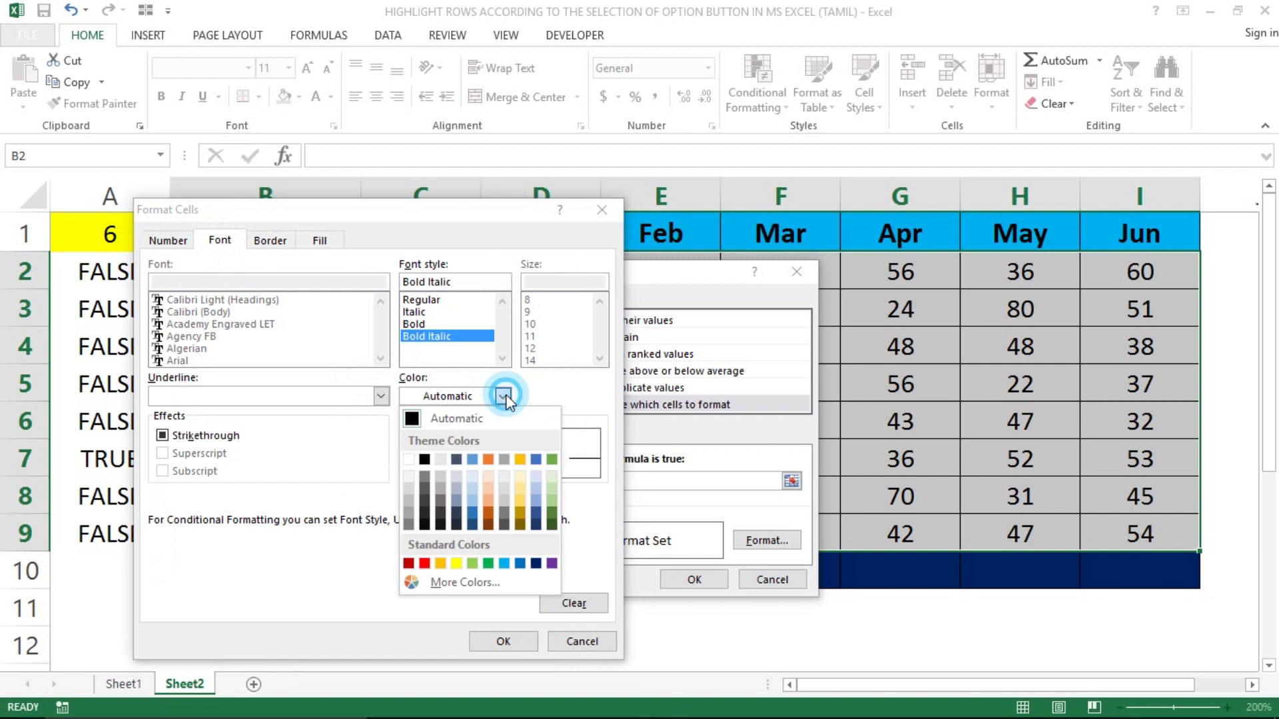
pyautogui.click(414, 462)
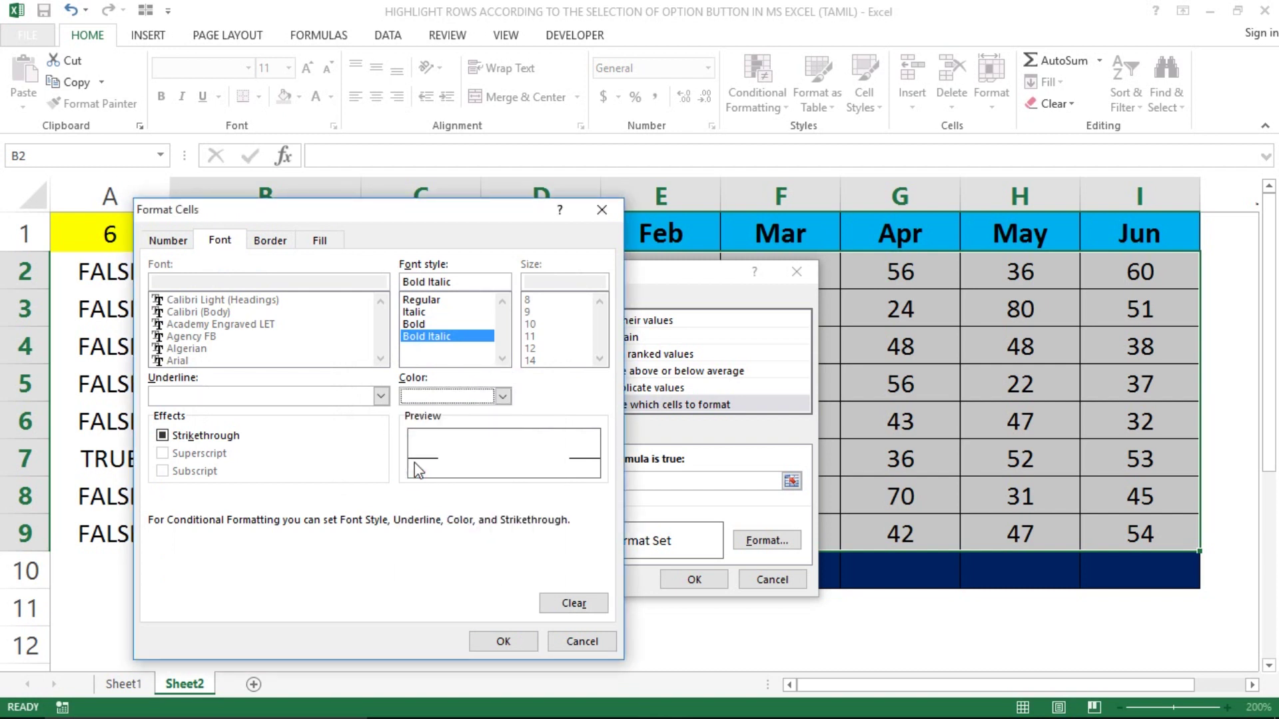
pyautogui.click(492, 643)
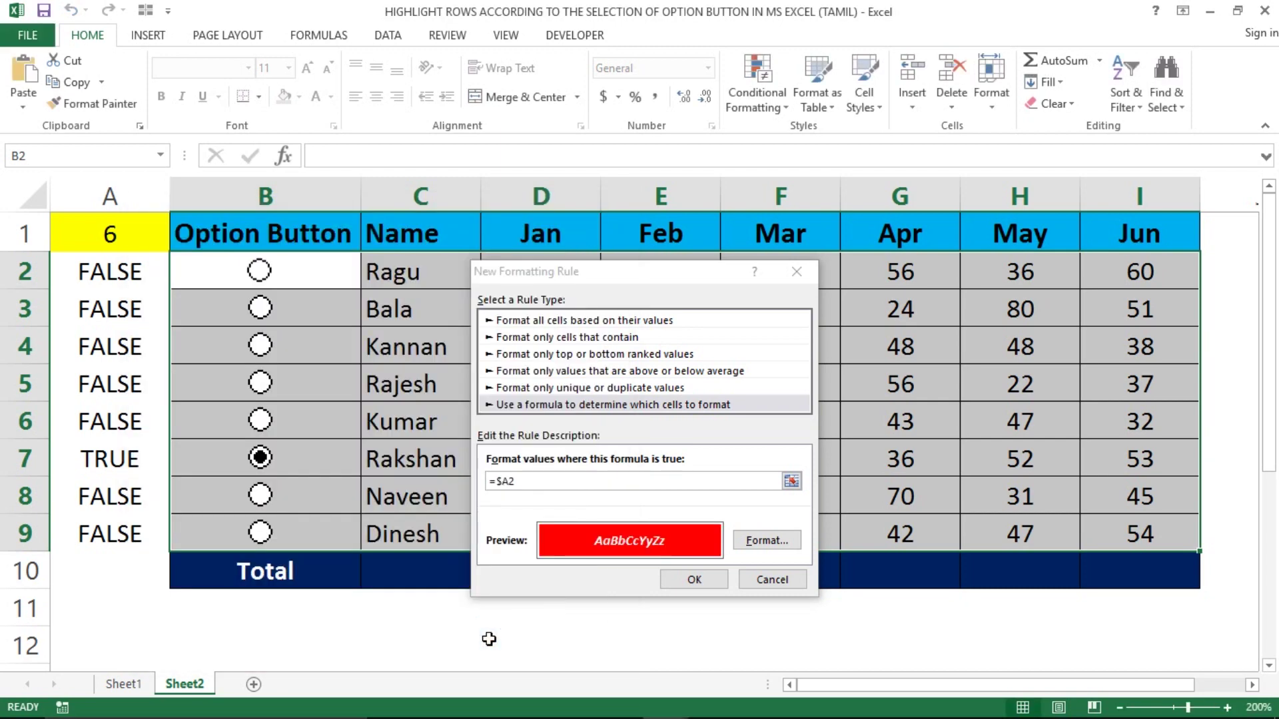
pyautogui.click(687, 584)
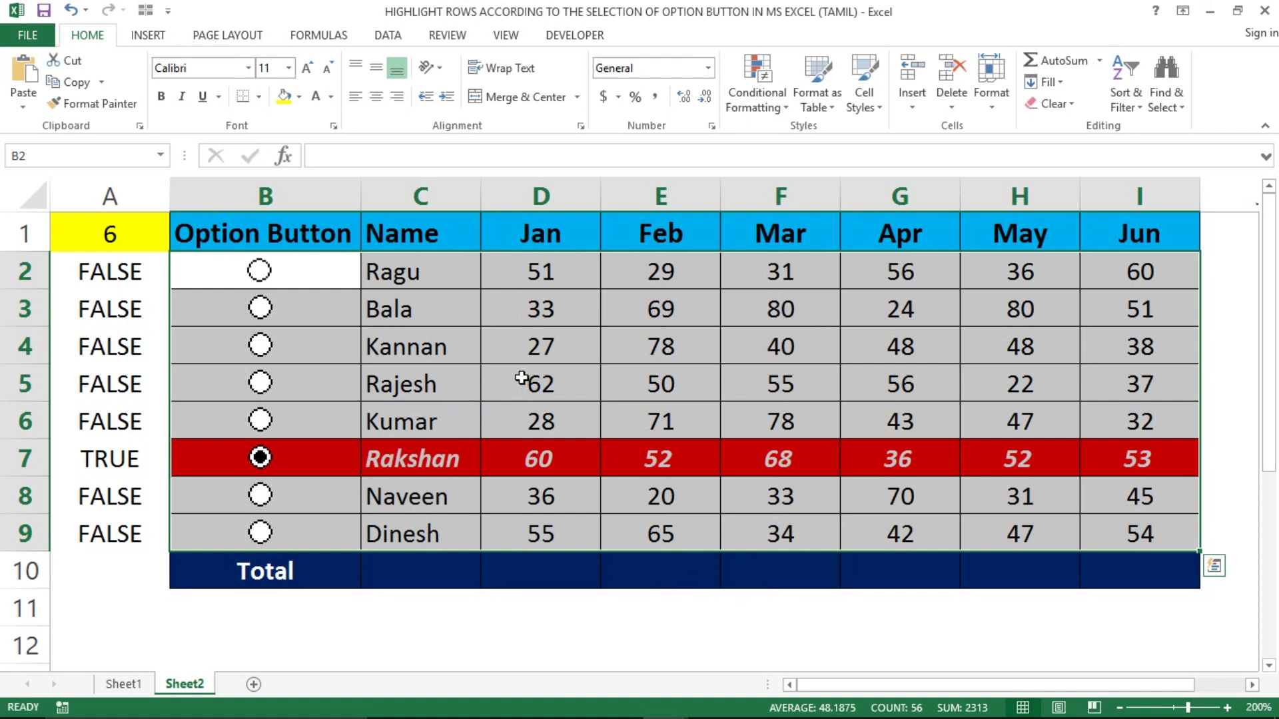
# Step: Test the highlight by choosing Bala, then Kumar, ending on Rakshan's row 7
pyautogui.click(432, 403)
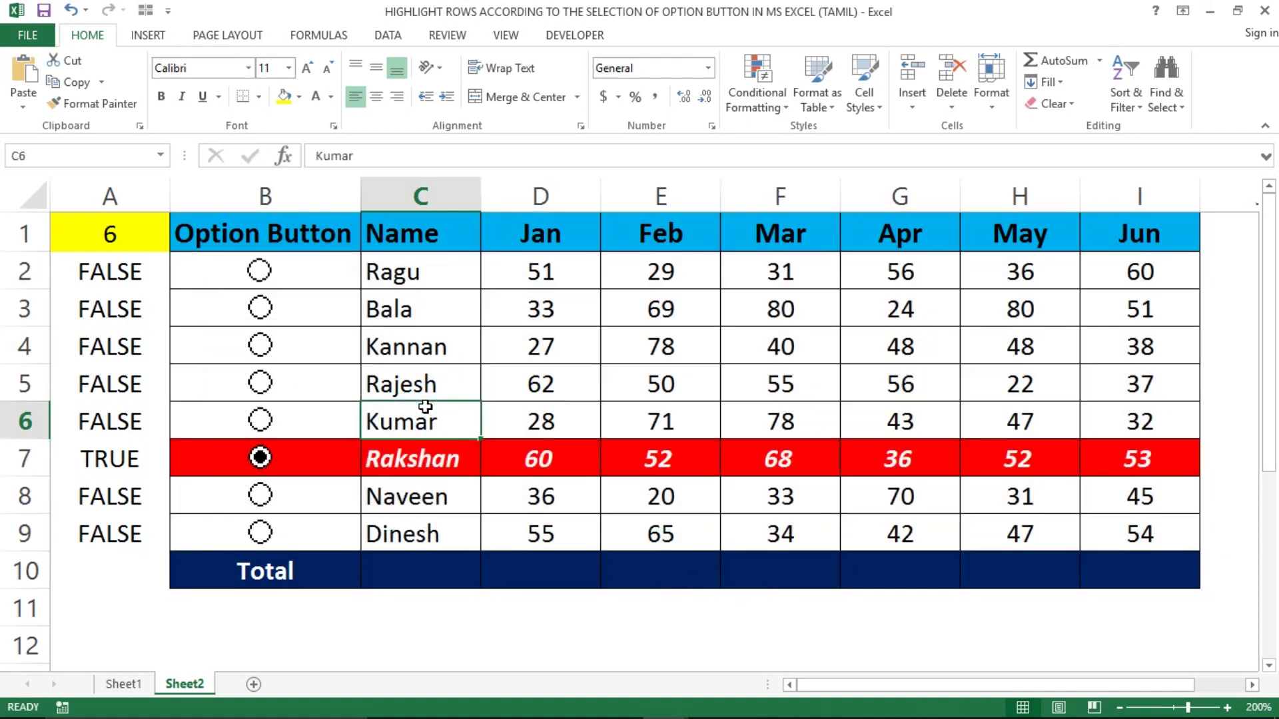
pyautogui.click(259, 308)
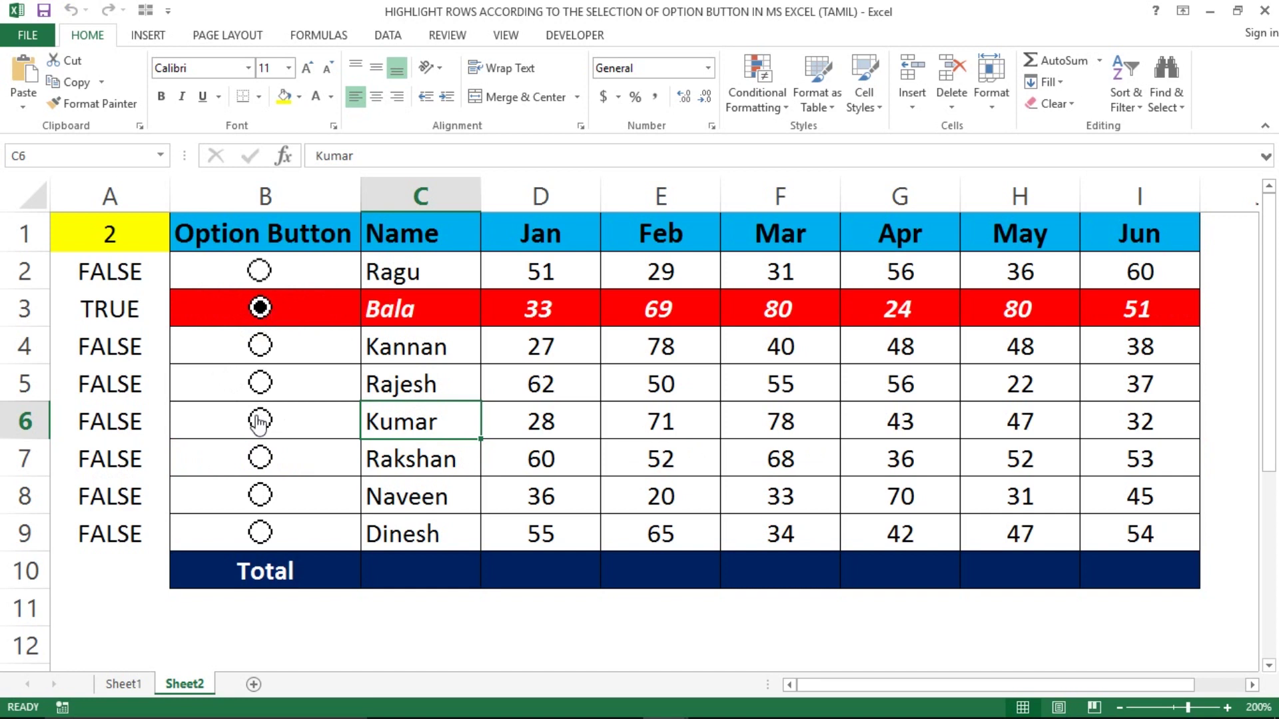
pyautogui.click(261, 457)
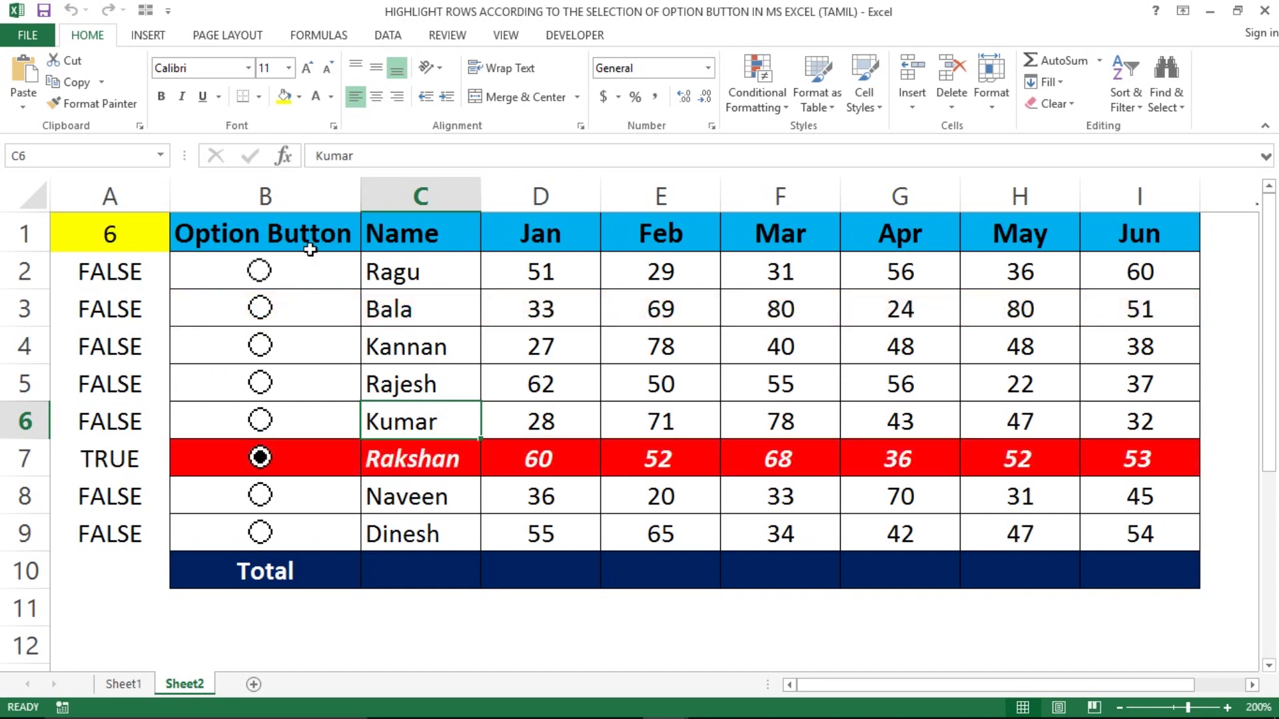
pyautogui.click(259, 306)
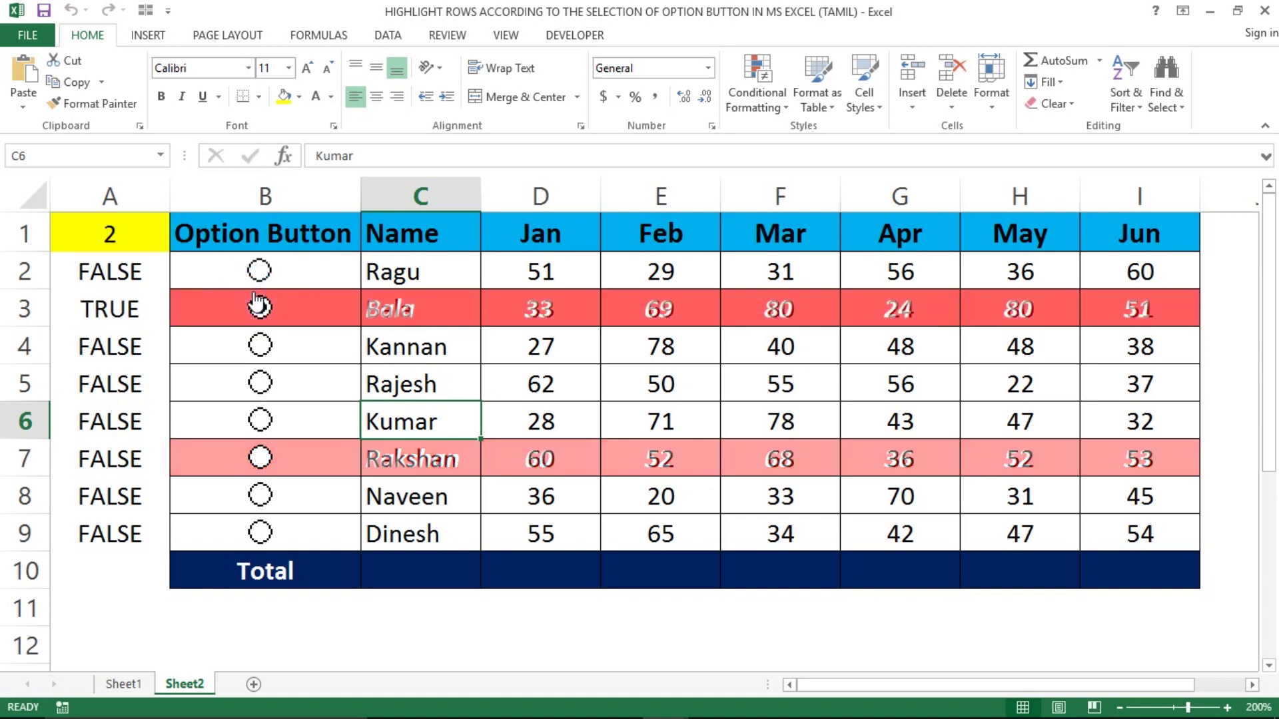
pyautogui.click(260, 420)
pyautogui.click(260, 474)
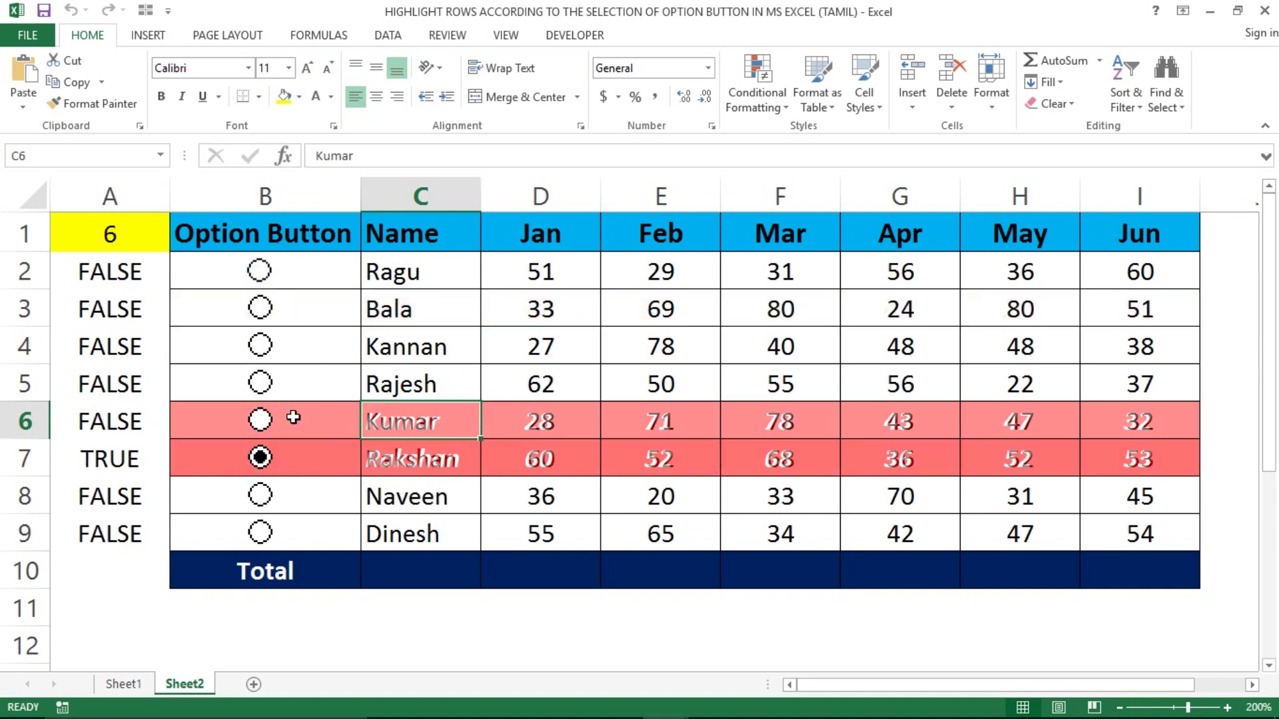
# Step: Check the helper values from A1 down and select A1 through A10
pyautogui.click(138, 235)
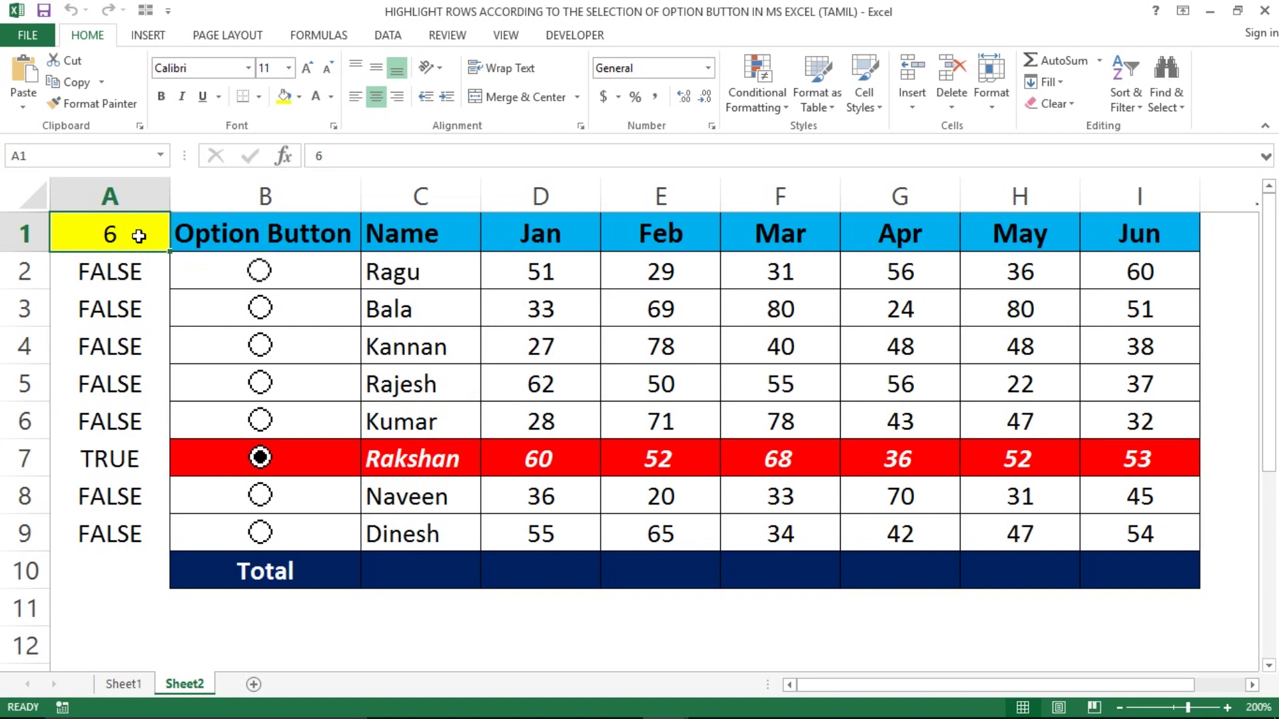
pyautogui.press('Down')
pyautogui.press('Down')
pyautogui.press('Down')
pyautogui.press('Down')
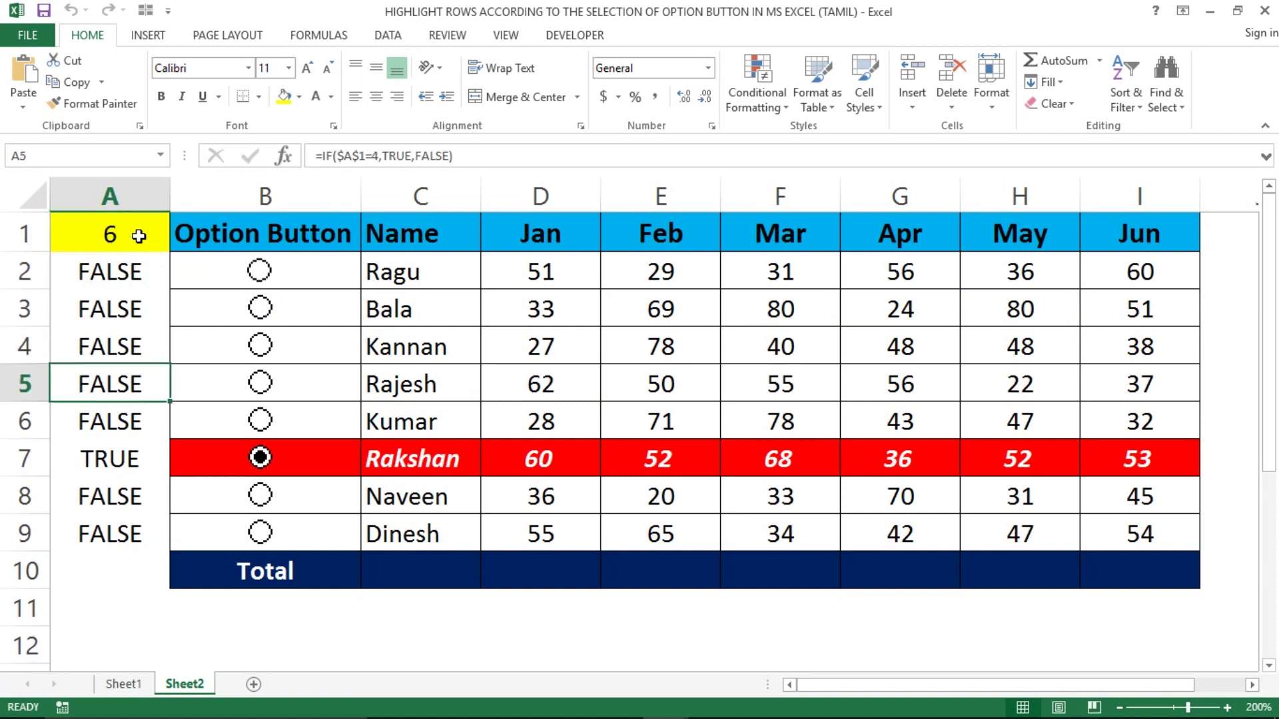
pyautogui.press('Up')
pyautogui.press('Up')
pyautogui.press('Down')
pyautogui.press('Up')
pyautogui.press('Up')
pyautogui.press('Up')
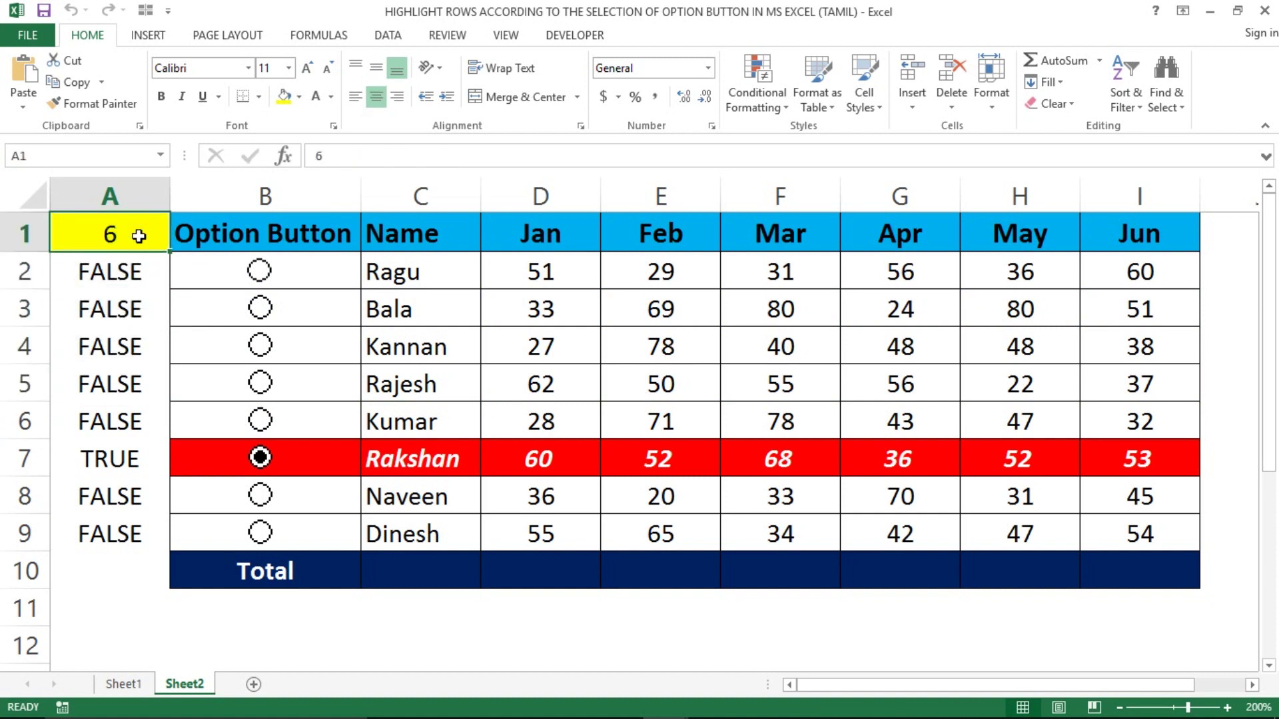
pyautogui.hotkey('shift', 'Down')
pyautogui.hotkey('shift', 'Down')
pyautogui.hotkey('shift', 'Down')
pyautogui.hotkey('shift', 'Down')
pyautogui.hotkey('shift', 'Down')
pyautogui.hotkey('shift', 'Down')
pyautogui.hotkey('shift', 'Down')
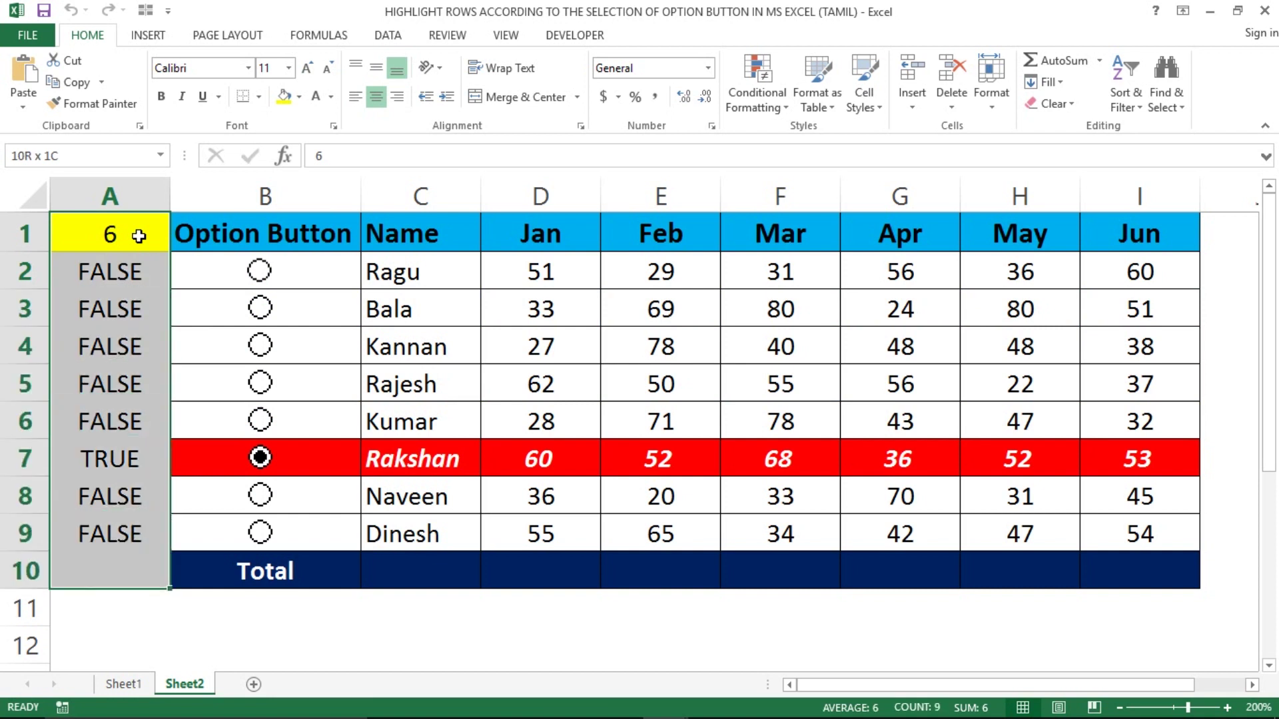
# Step: Hide the helper values in A1:A10 with No Fill and white font colour
pyautogui.click(299, 97)
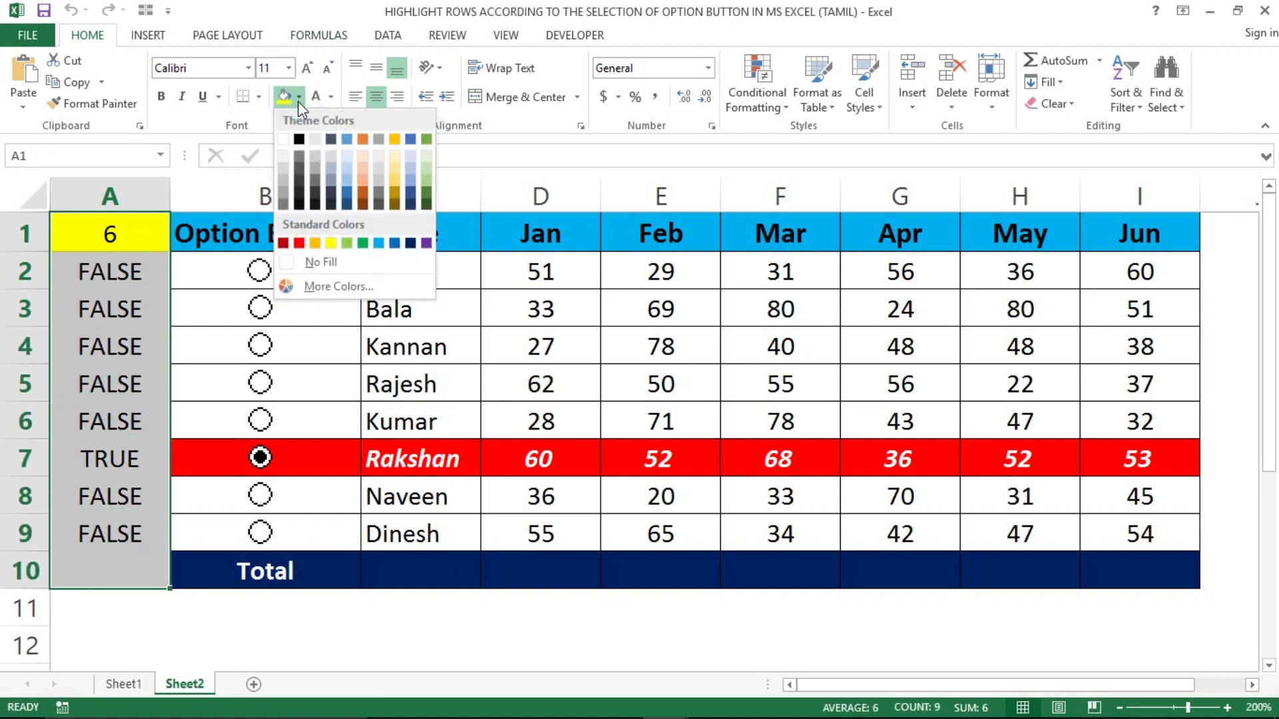
pyautogui.click(283, 138)
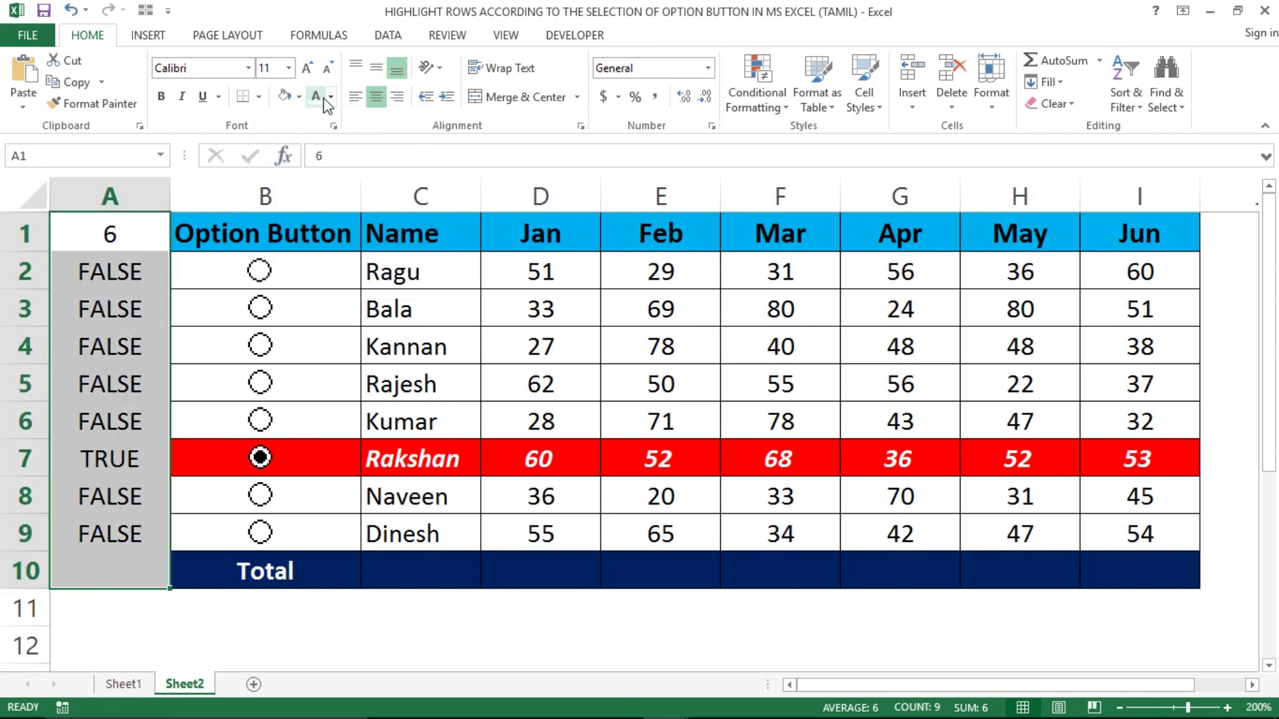
pyautogui.click(318, 110)
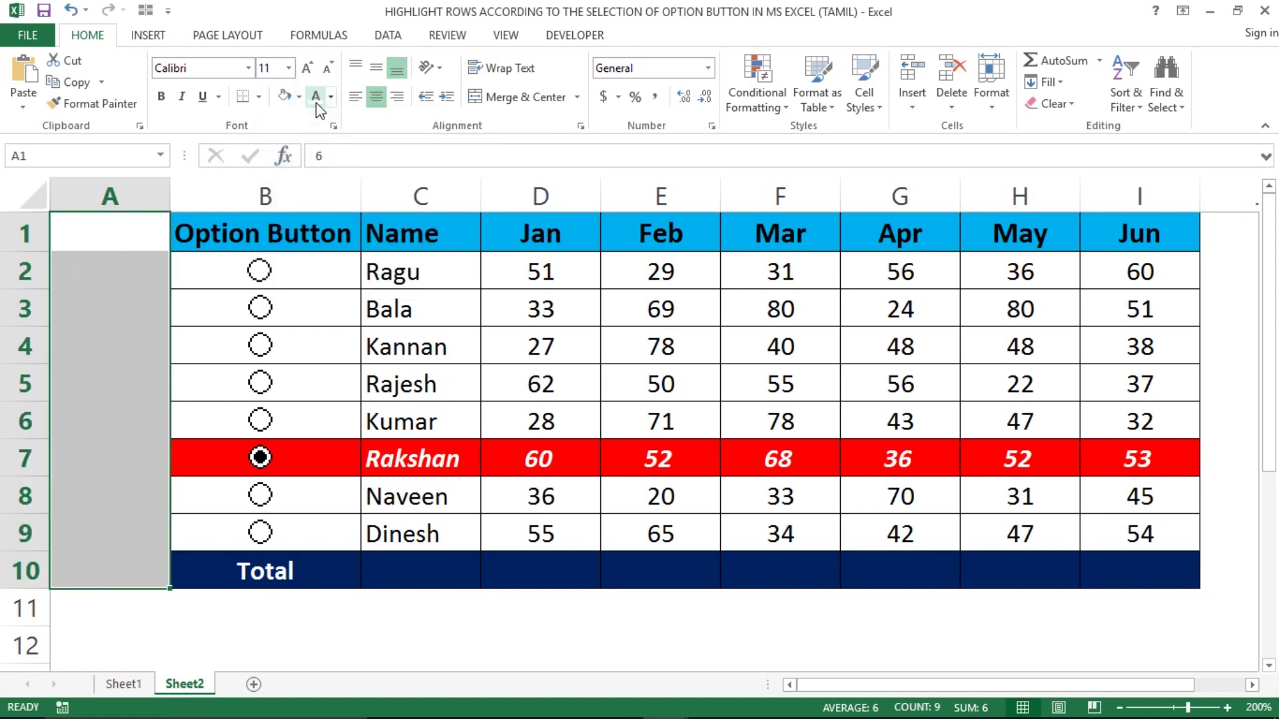
pyautogui.click(90, 313)
pyautogui.press('Up')
pyautogui.press('Up')
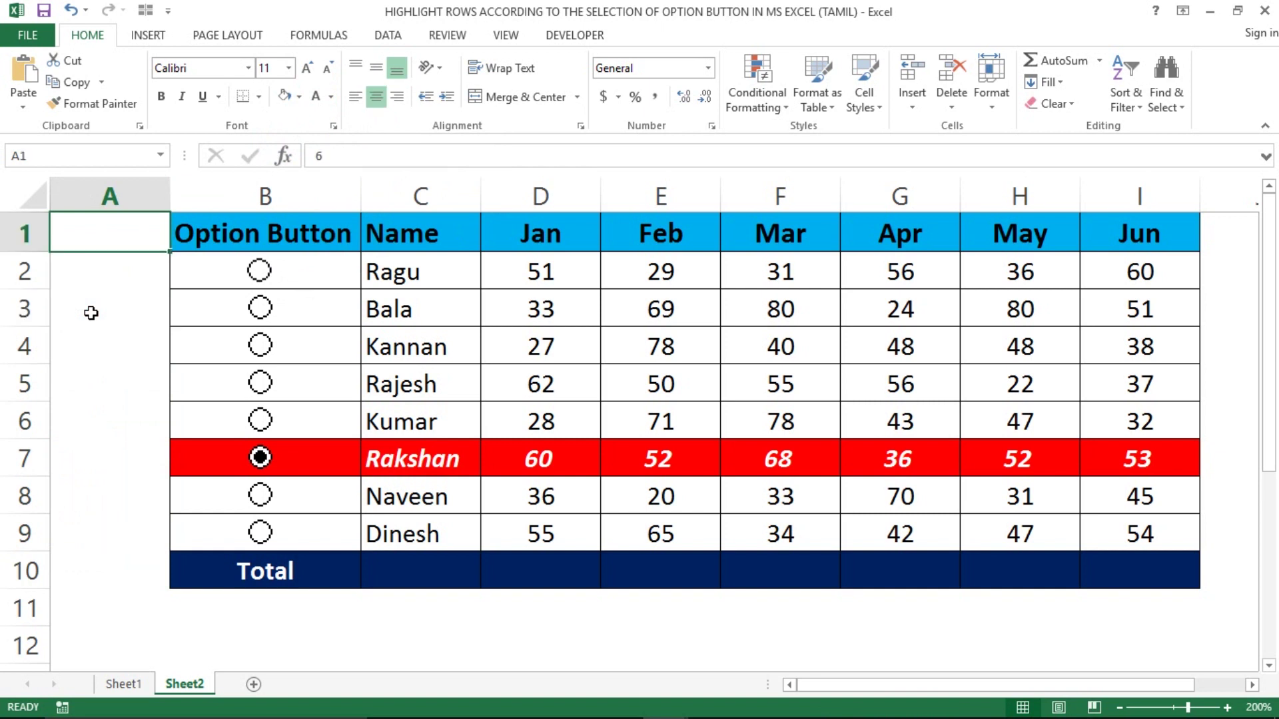
pyautogui.hotkey('ctrl', 'shift', 'Down')
pyautogui.press('Right')
pyautogui.press('Right')
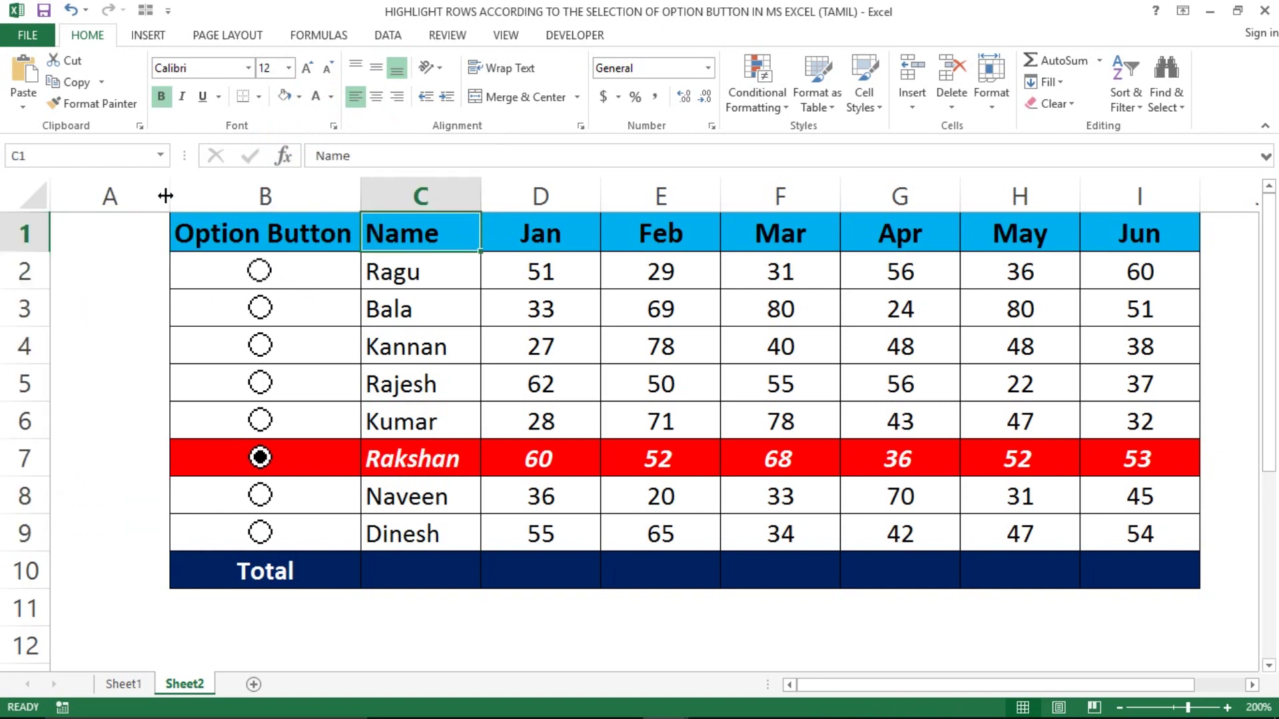
# Step: Narrow column A, choose Bala, save the workbook, and bold the Jan total cell D10
pyautogui.moveTo(168, 197); pyautogui.dragTo(157, 197)
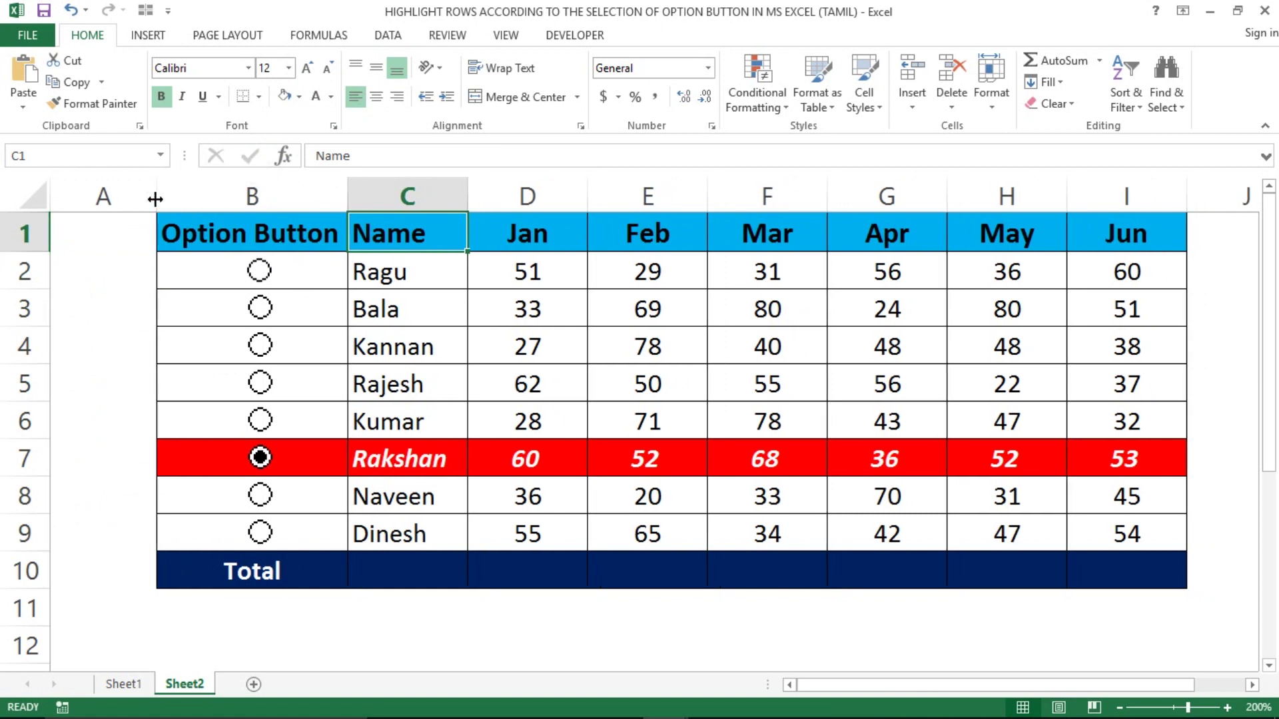
pyautogui.click(248, 305)
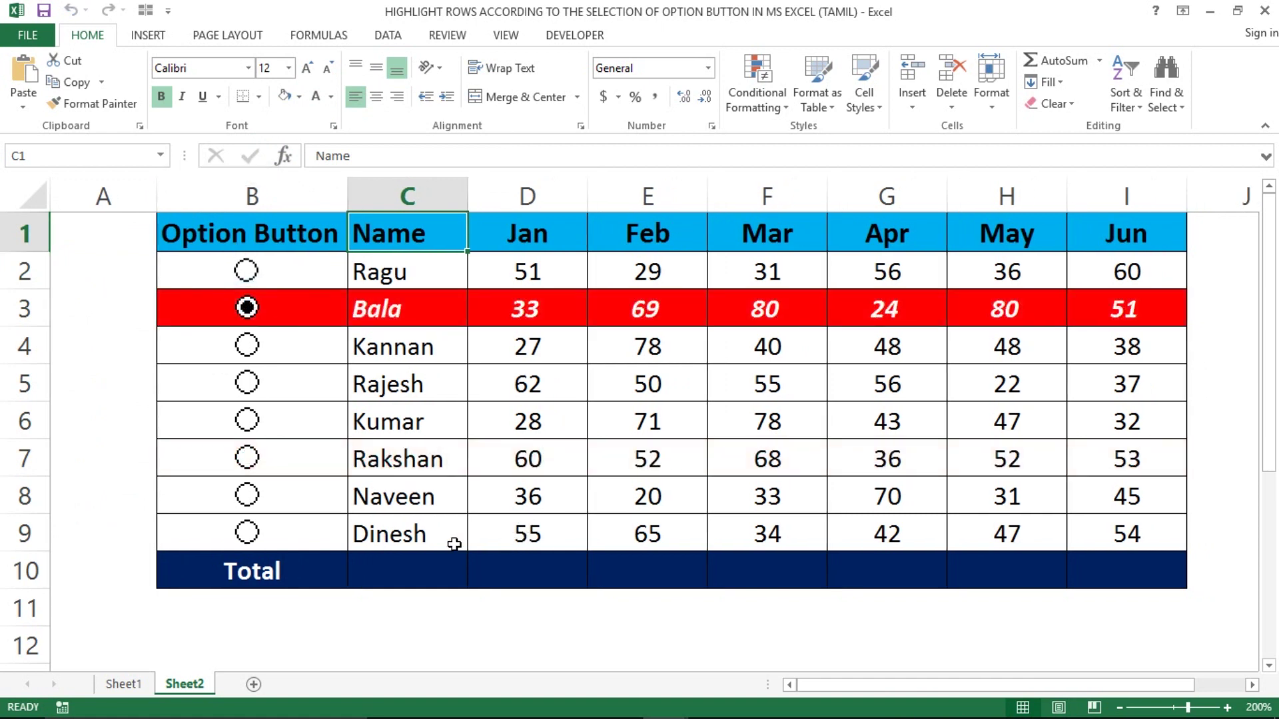
pyautogui.click(424, 564)
pyautogui.press('Right')
pyautogui.hotkey('ctrl', 's')
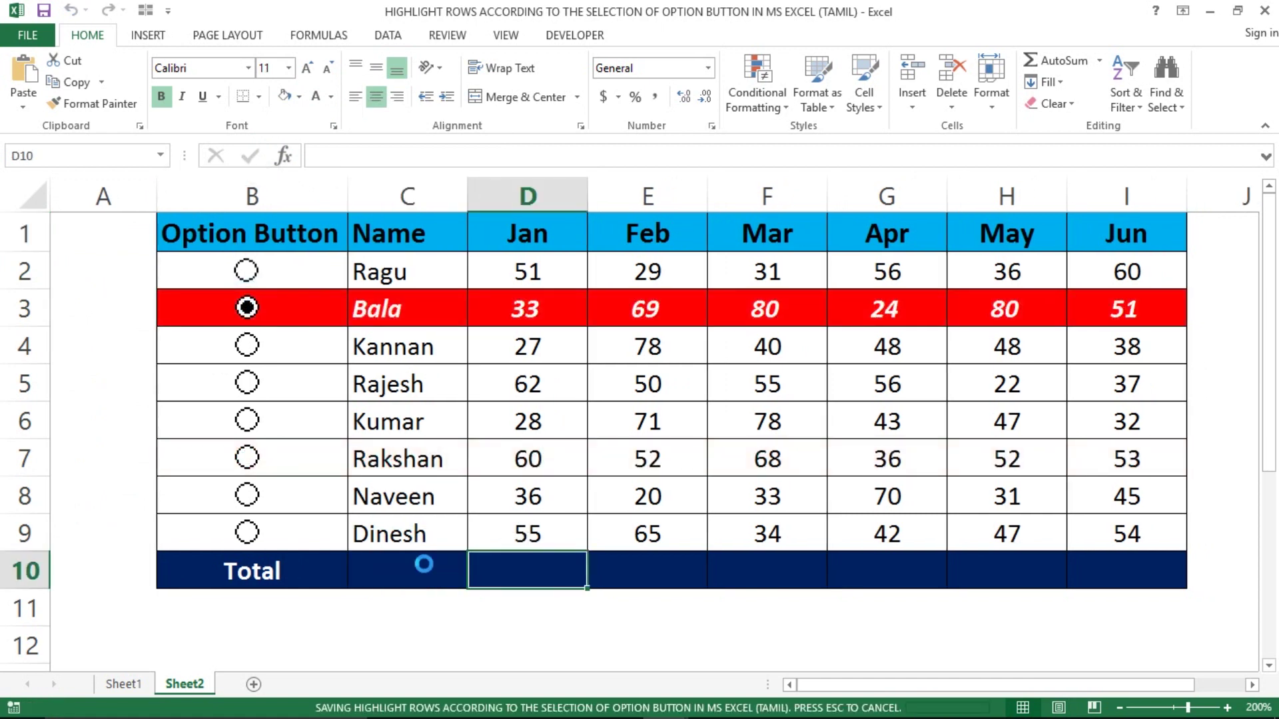
pyautogui.press('Up')
pyautogui.press('Down')
pyautogui.hotkey('ctrl', 'b')
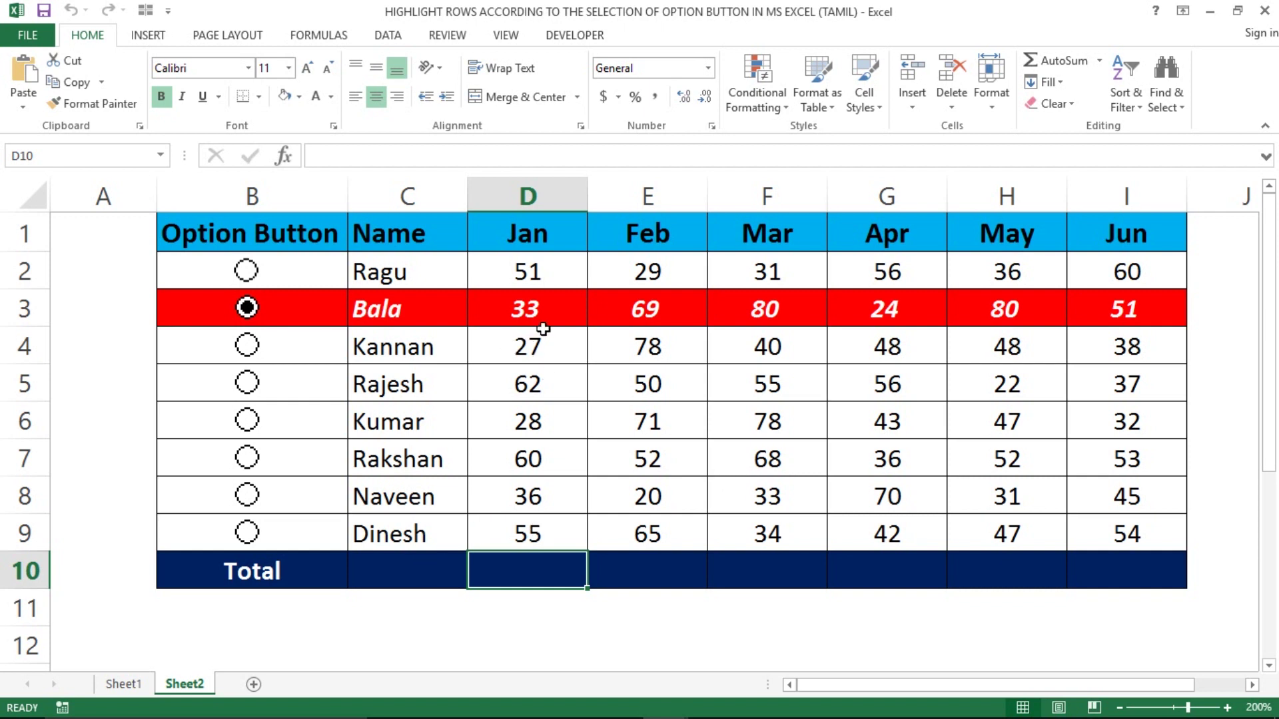
# Step: Enter =SUMIF($A$2:$A$9,TRUE,D$2:D$9) in D10 so the Jan total shows 33
pyautogui.write('=SU')
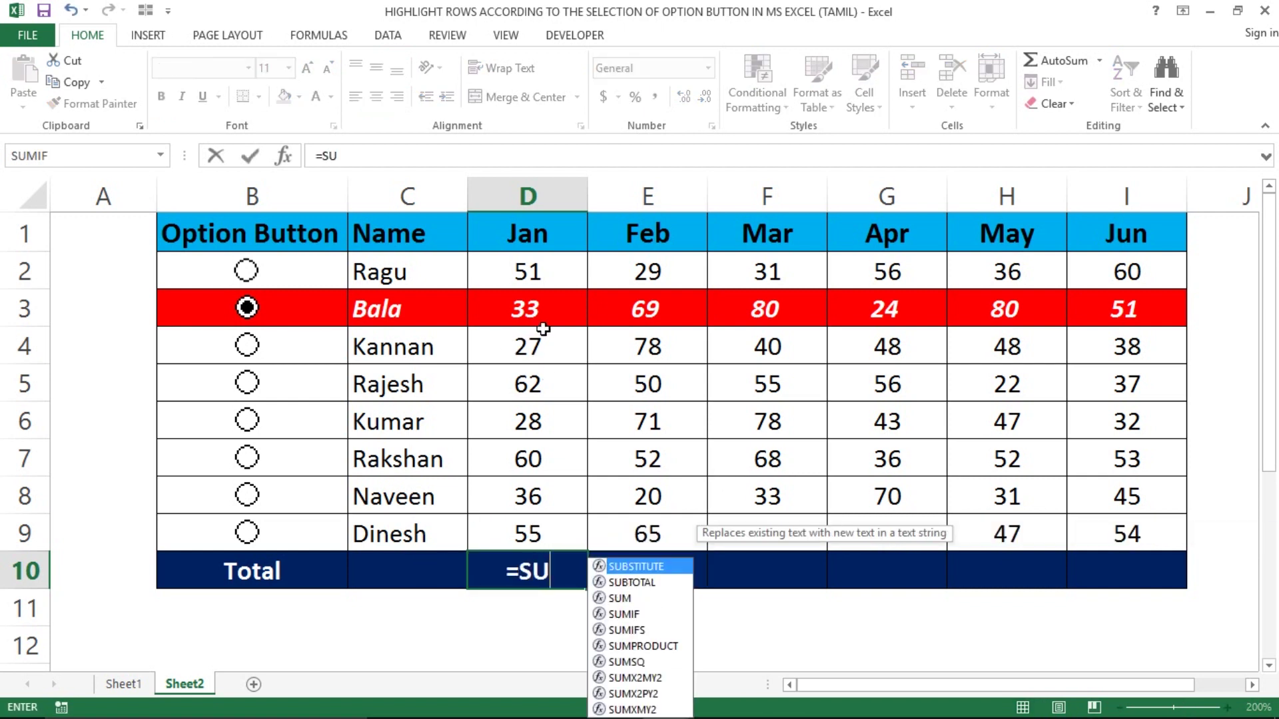
pyautogui.write('M')
pyautogui.press('Down')
pyautogui.press('Tab')
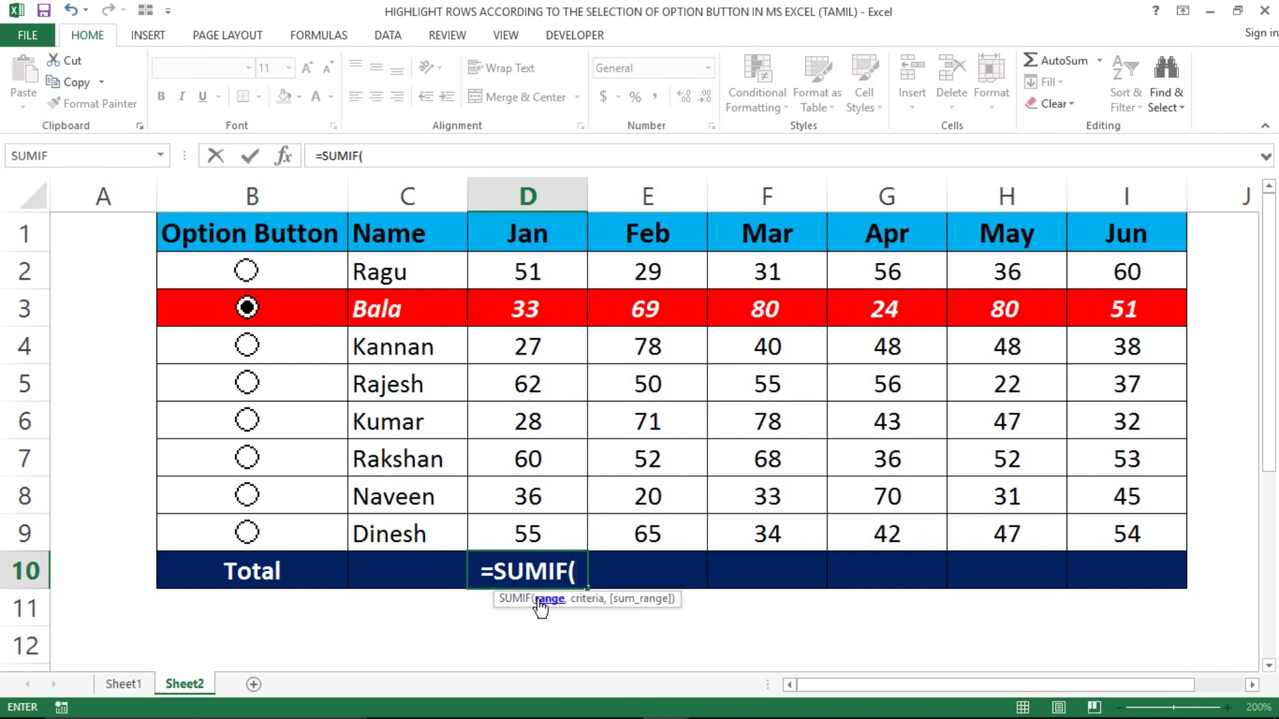
pyautogui.click(94, 266)
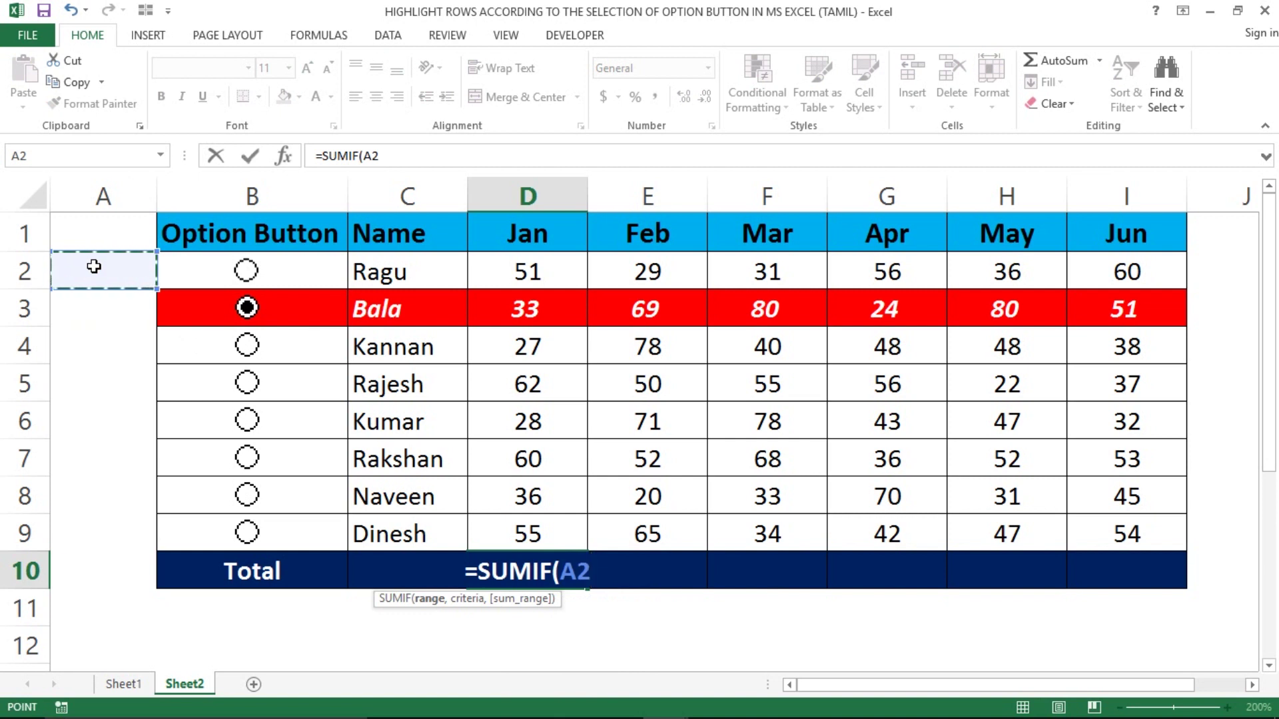
pyautogui.hotkey('shift', 'Down')
pyautogui.hotkey('shift', 'Down')
pyautogui.hotkey('shift', 'Down')
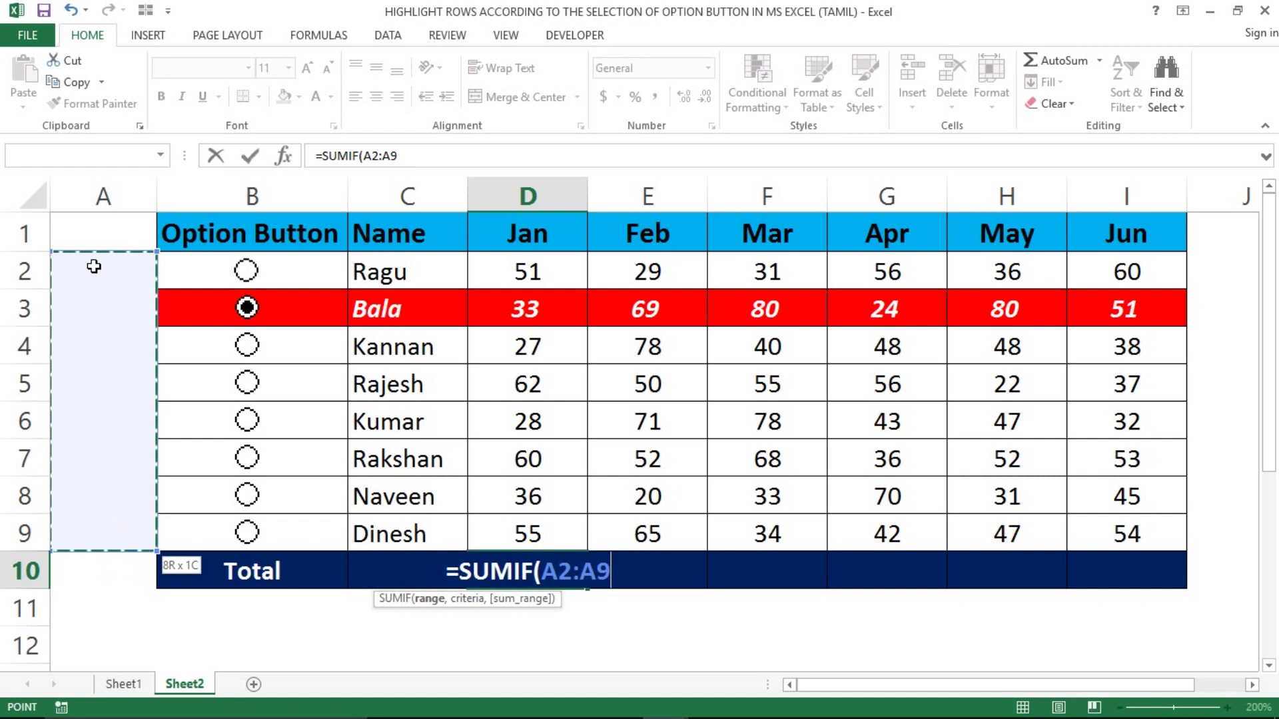
pyautogui.press('F4')
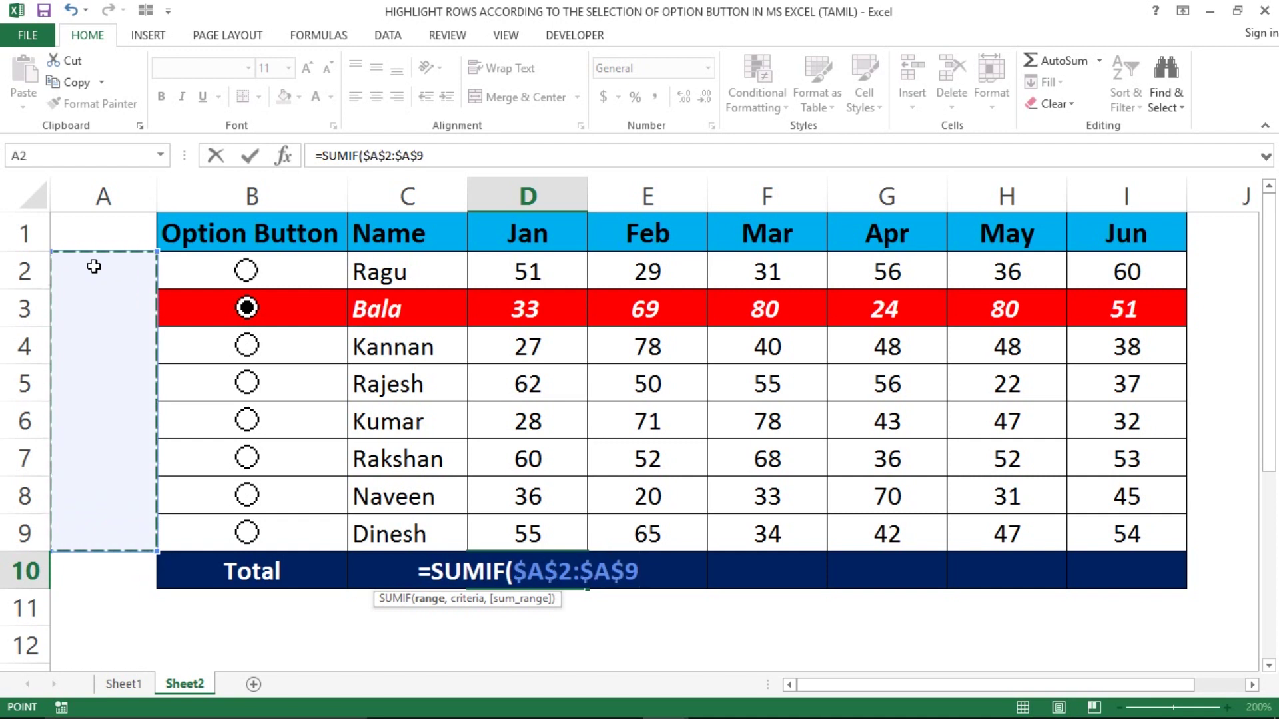
pyautogui.write(',')
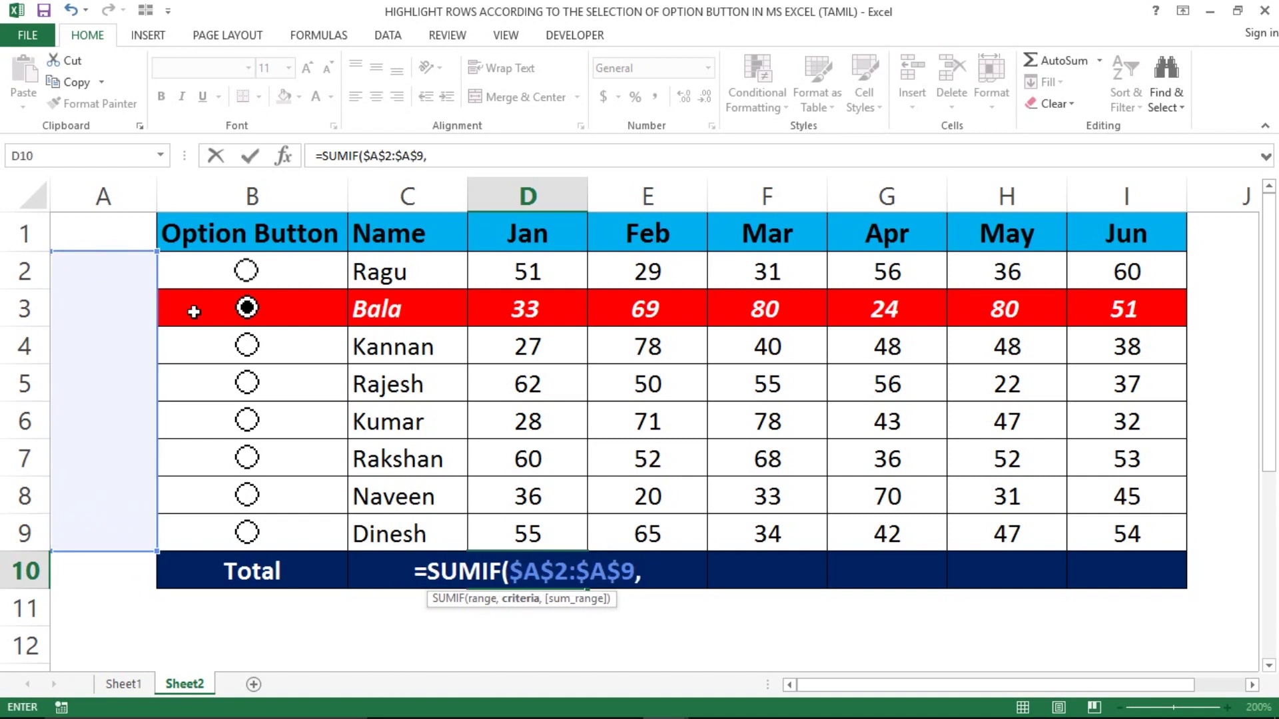
pyautogui.write('TRU')
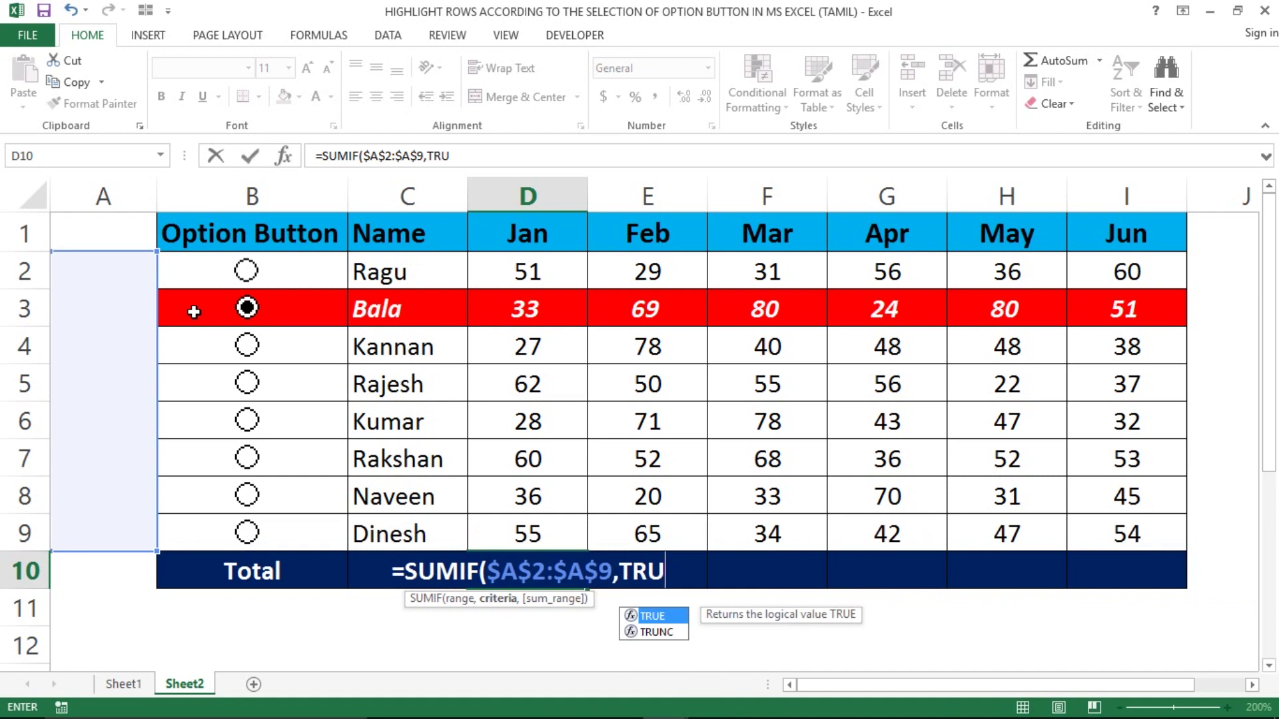
pyautogui.write('E')
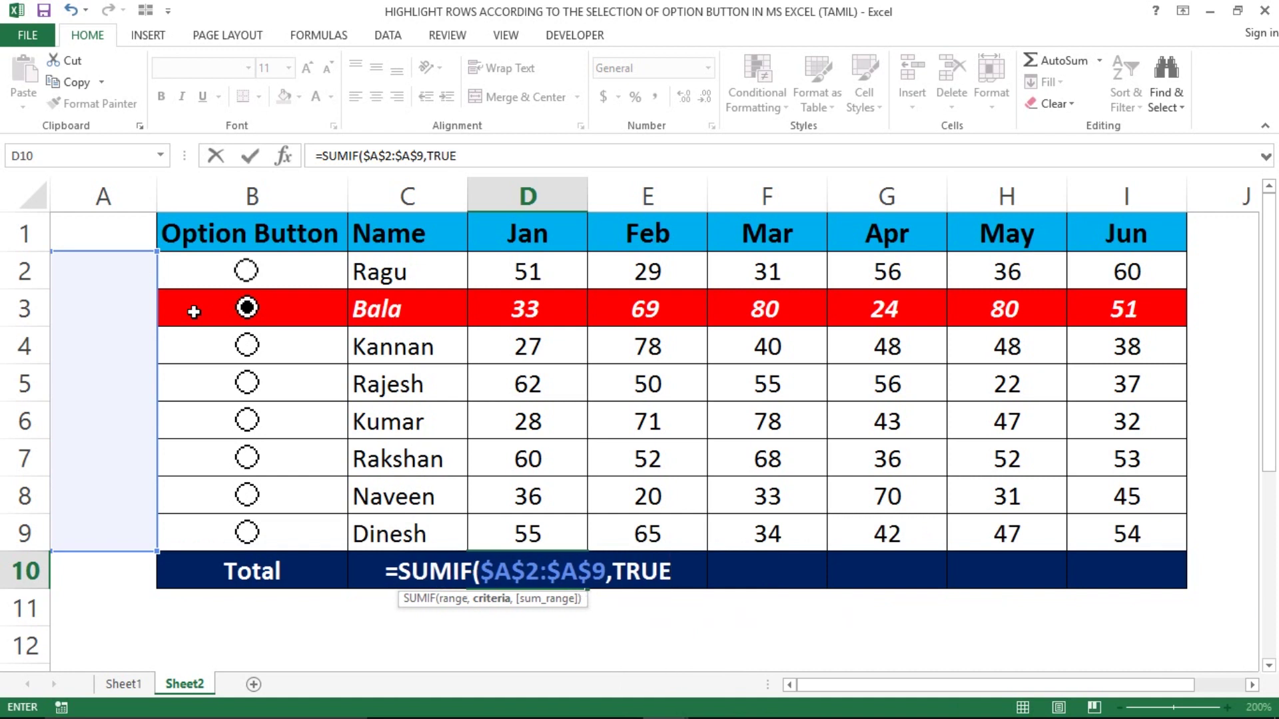
pyautogui.write(',')
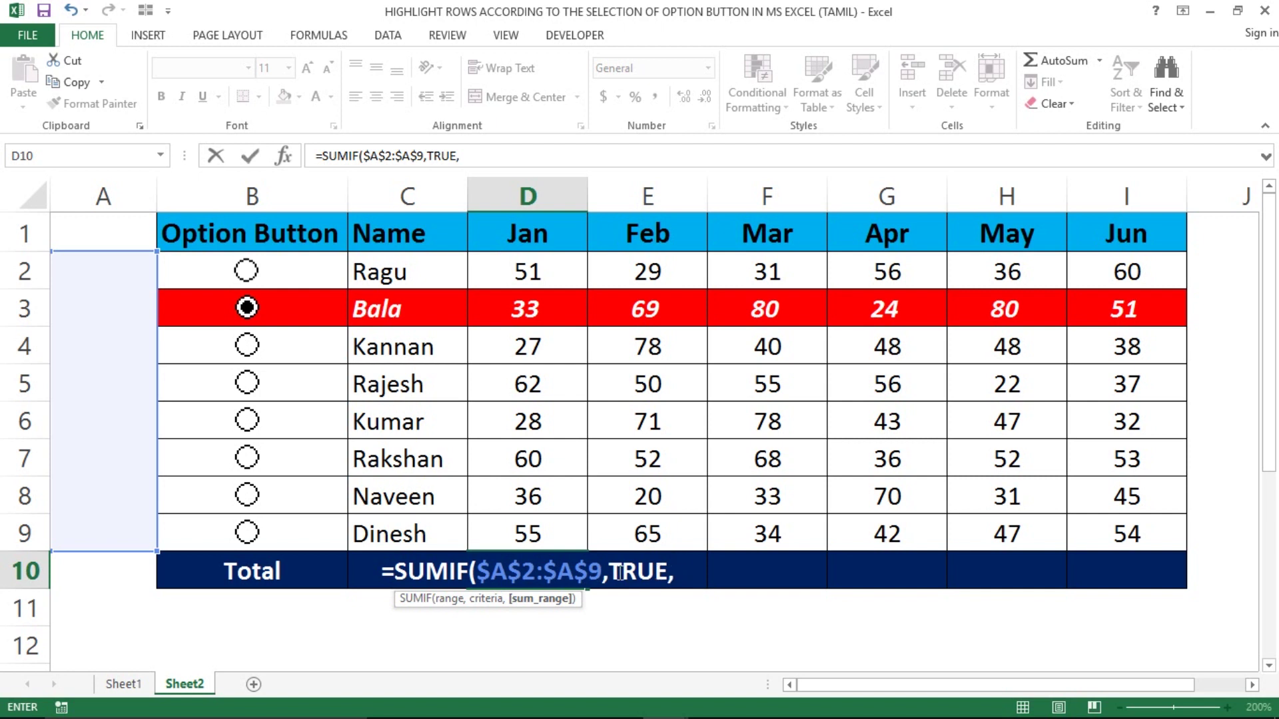
pyautogui.click(525, 263)
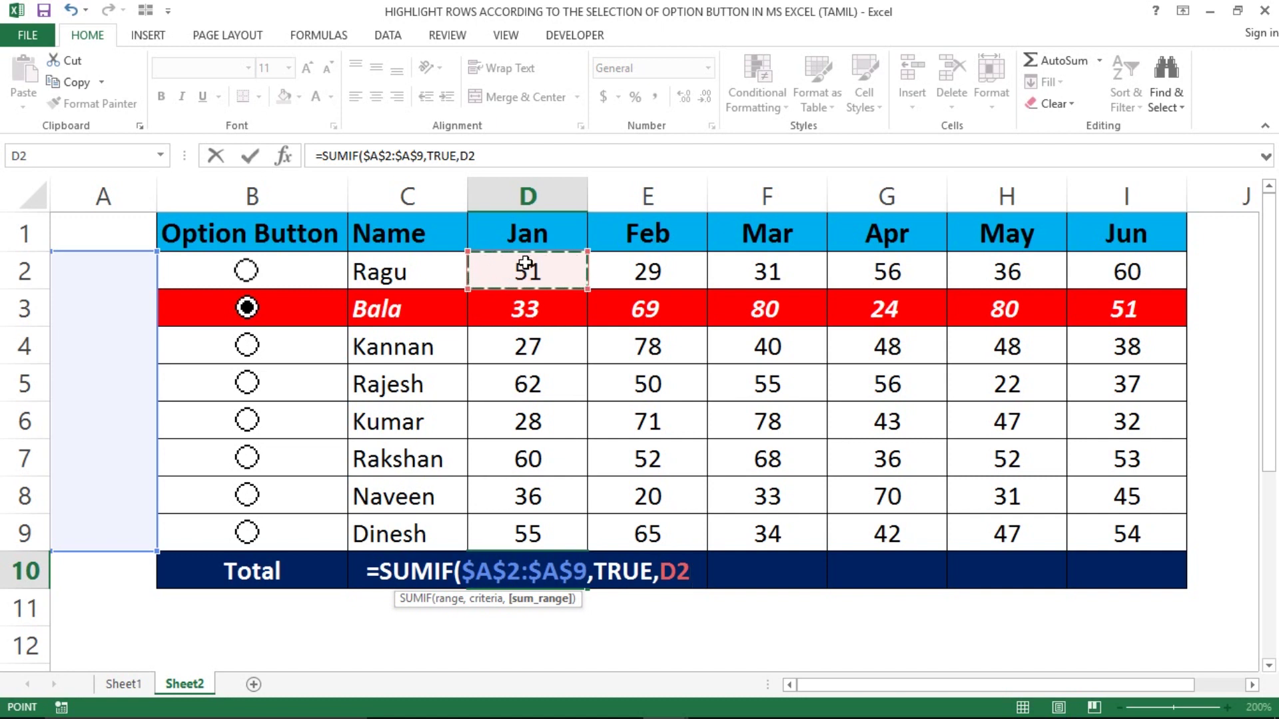
pyautogui.hotkey('ctrl', 'shift', 'Down')
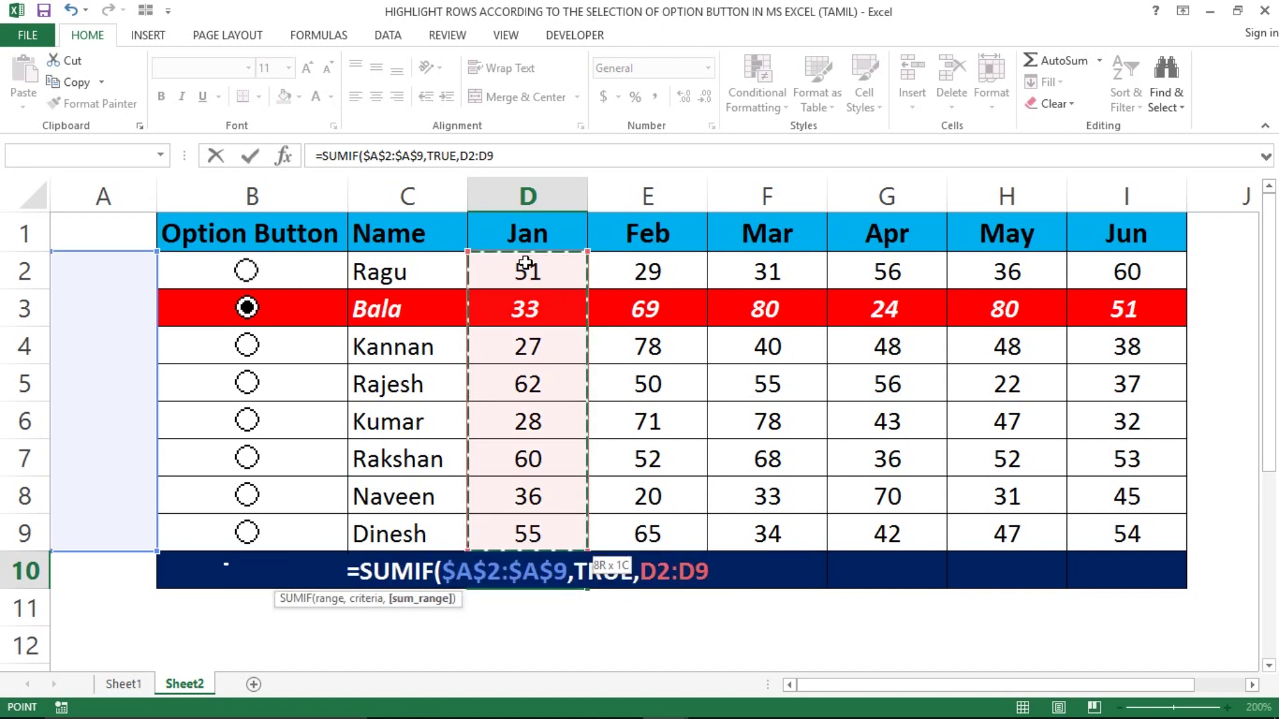
pyautogui.press('F4')
pyautogui.press('F4')
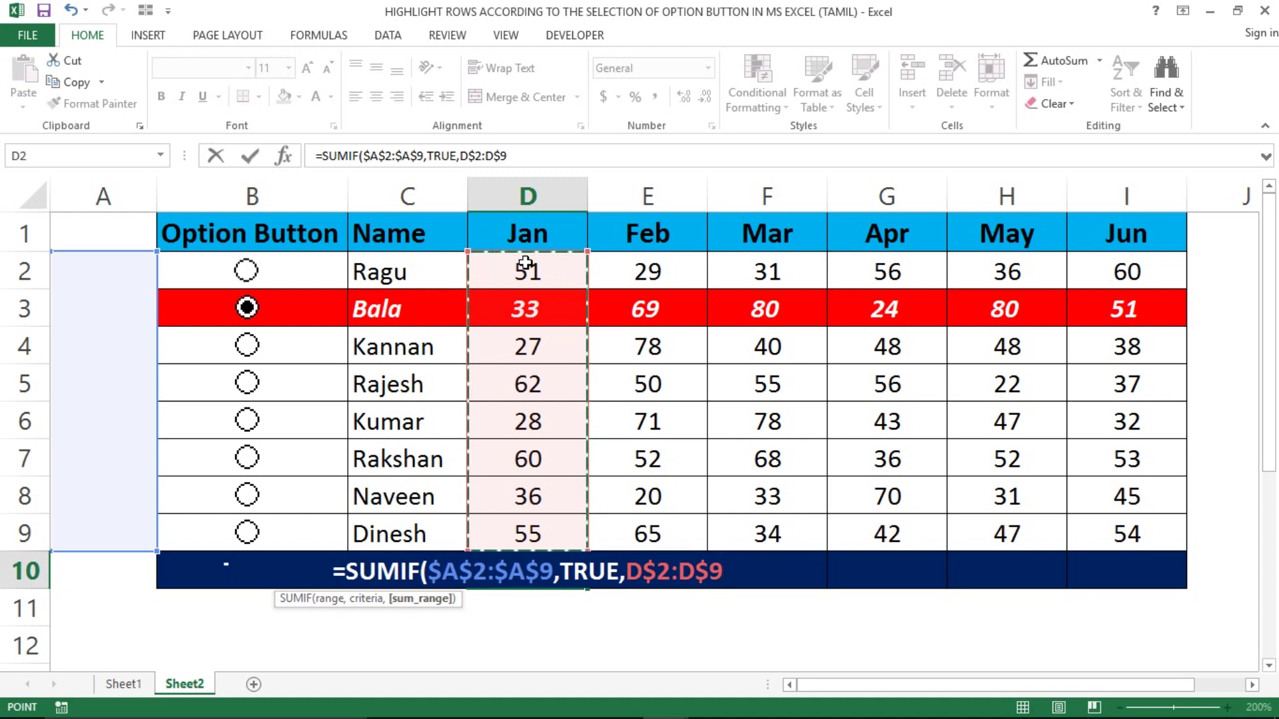
pyautogui.press('Return')
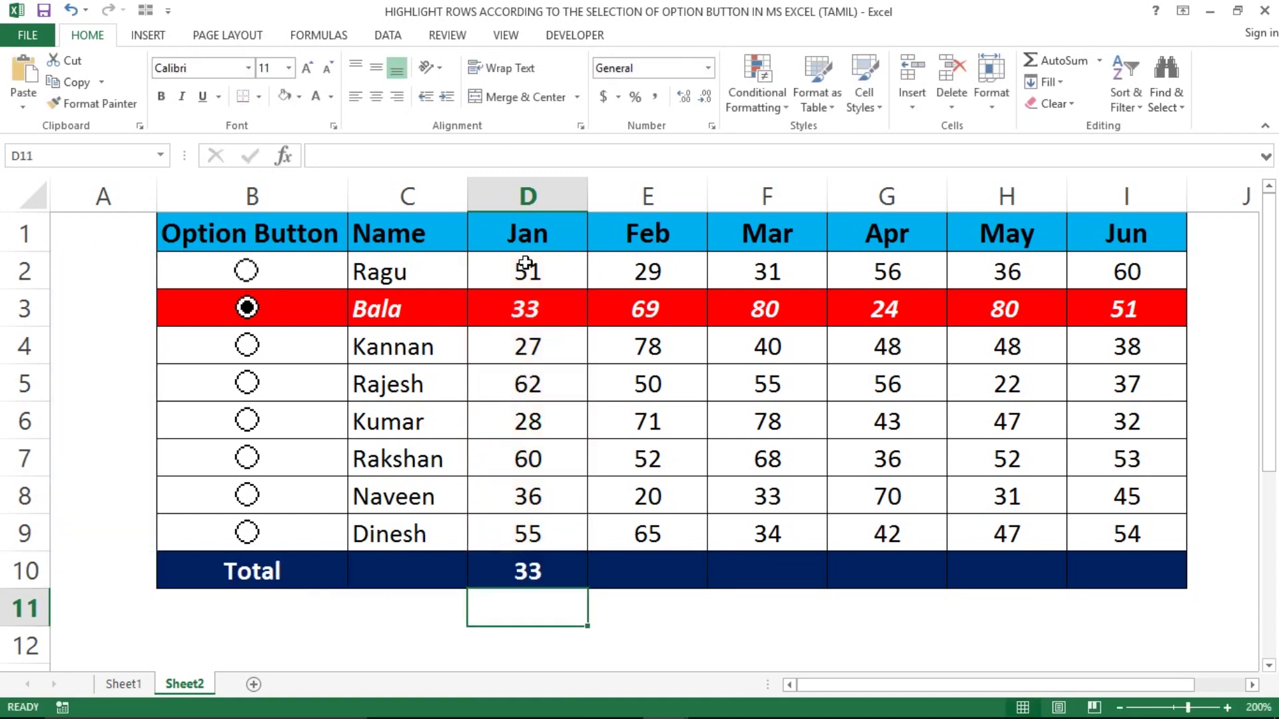
pyautogui.click(546, 571)
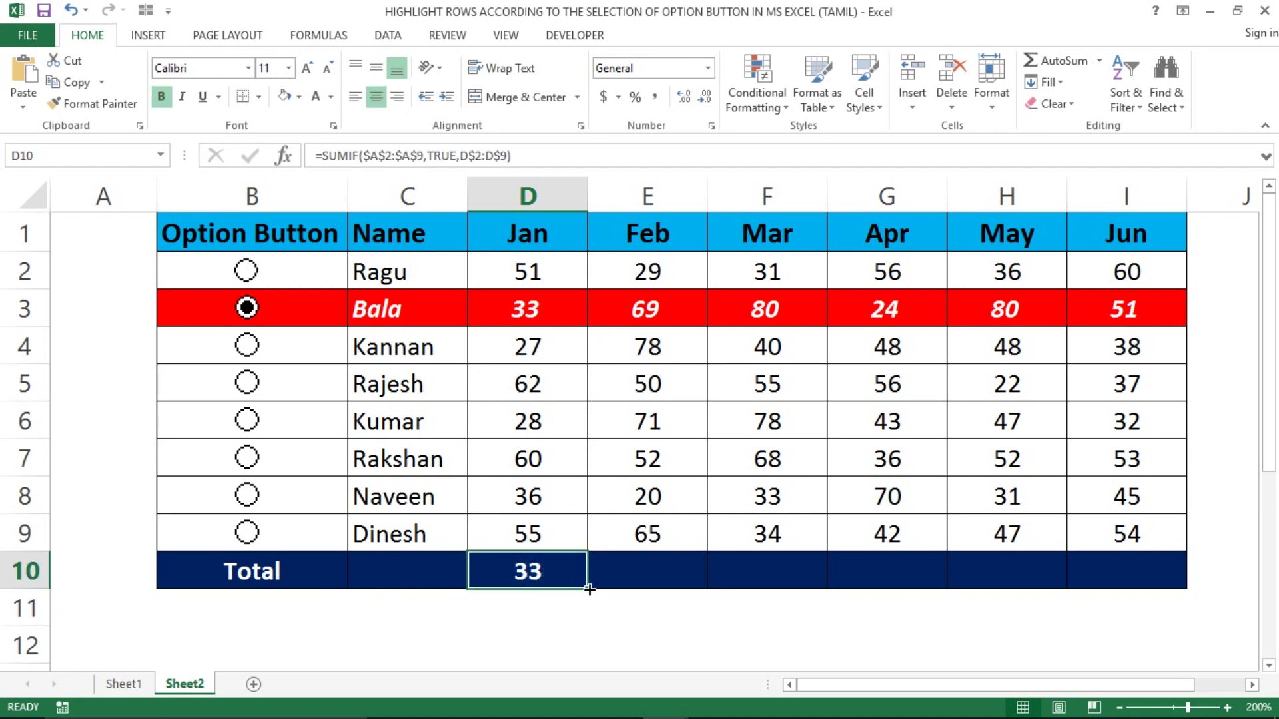
pyautogui.moveTo(589, 590); pyautogui.dragTo(1135, 569)
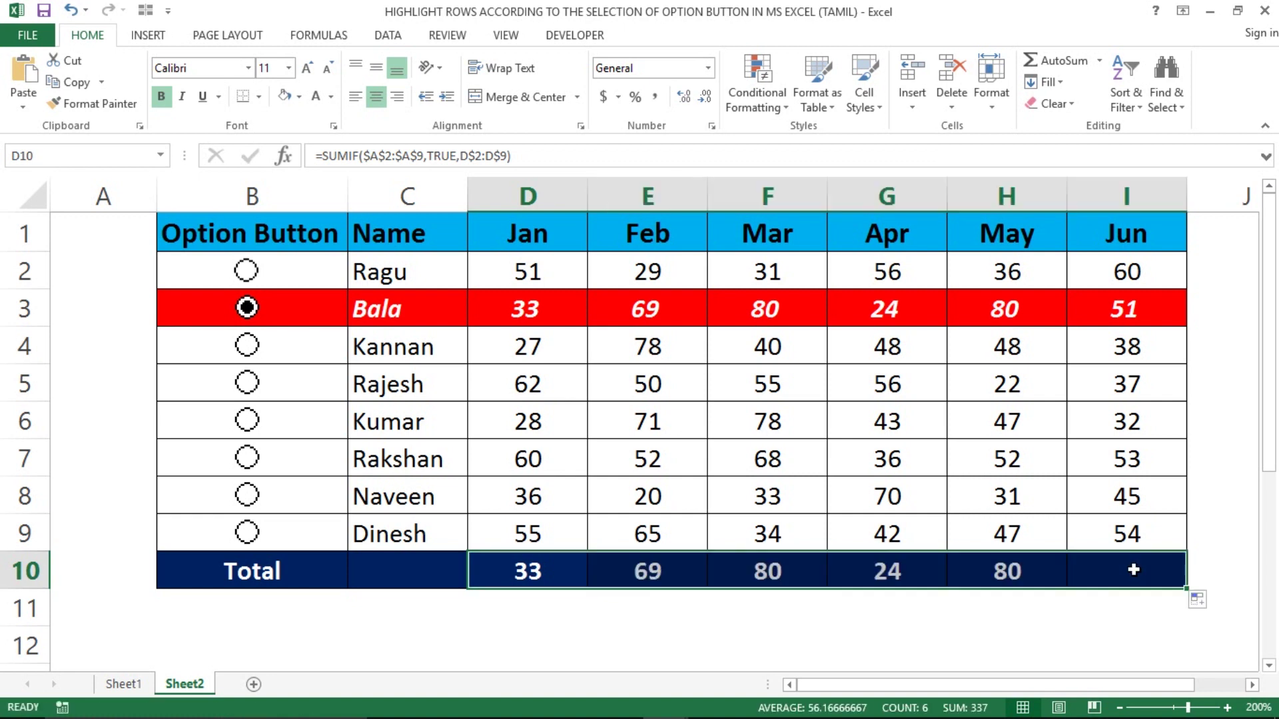
pyautogui.click(776, 574)
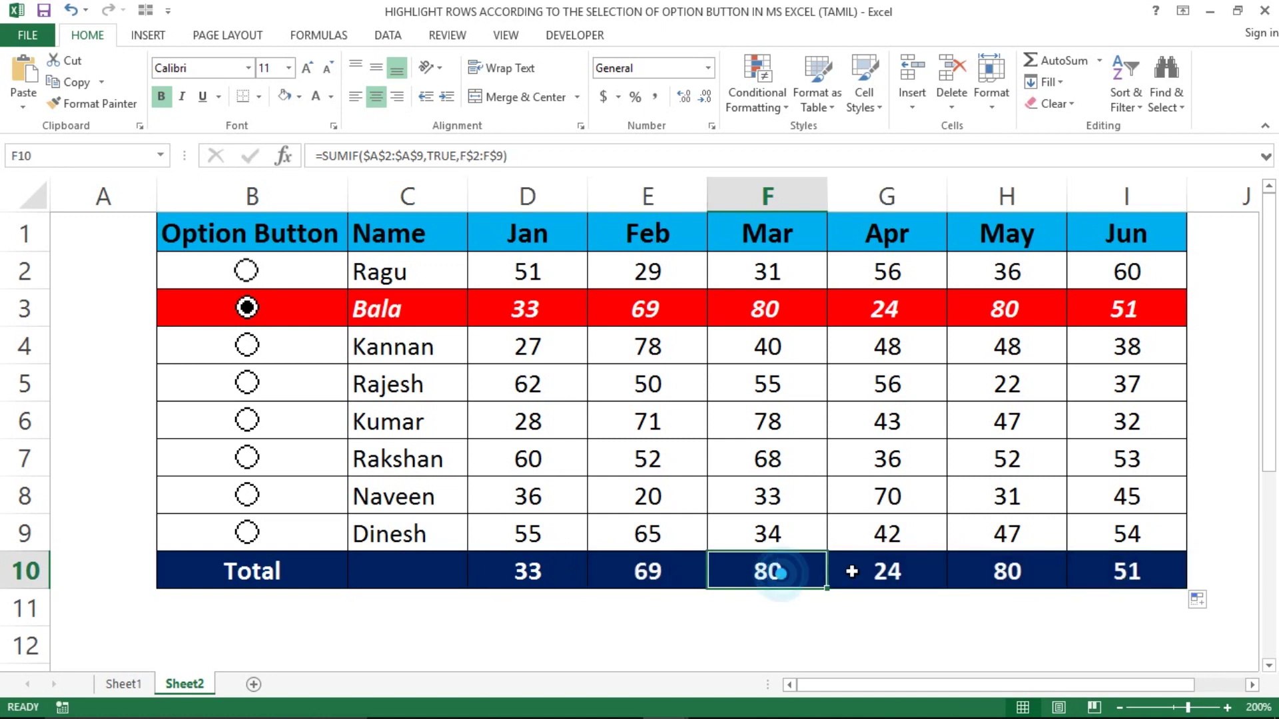
pyautogui.click(859, 570)
pyautogui.click(1003, 576)
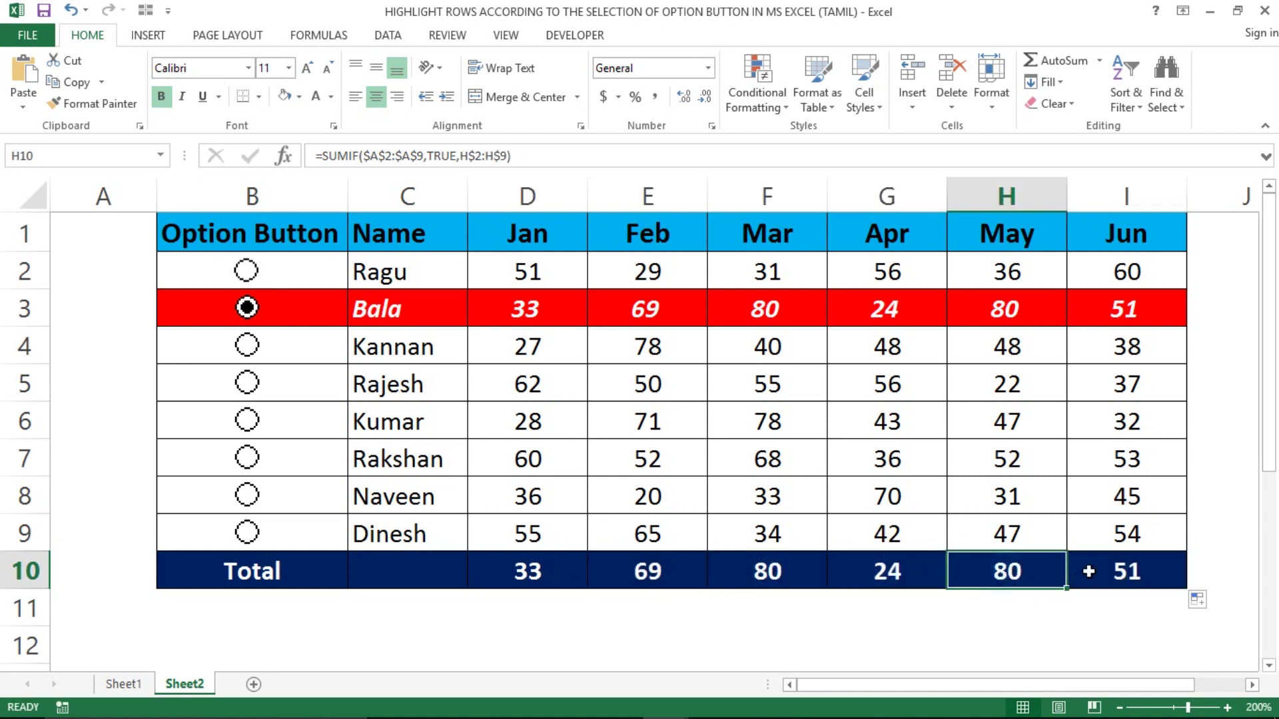
pyautogui.click(1110, 573)
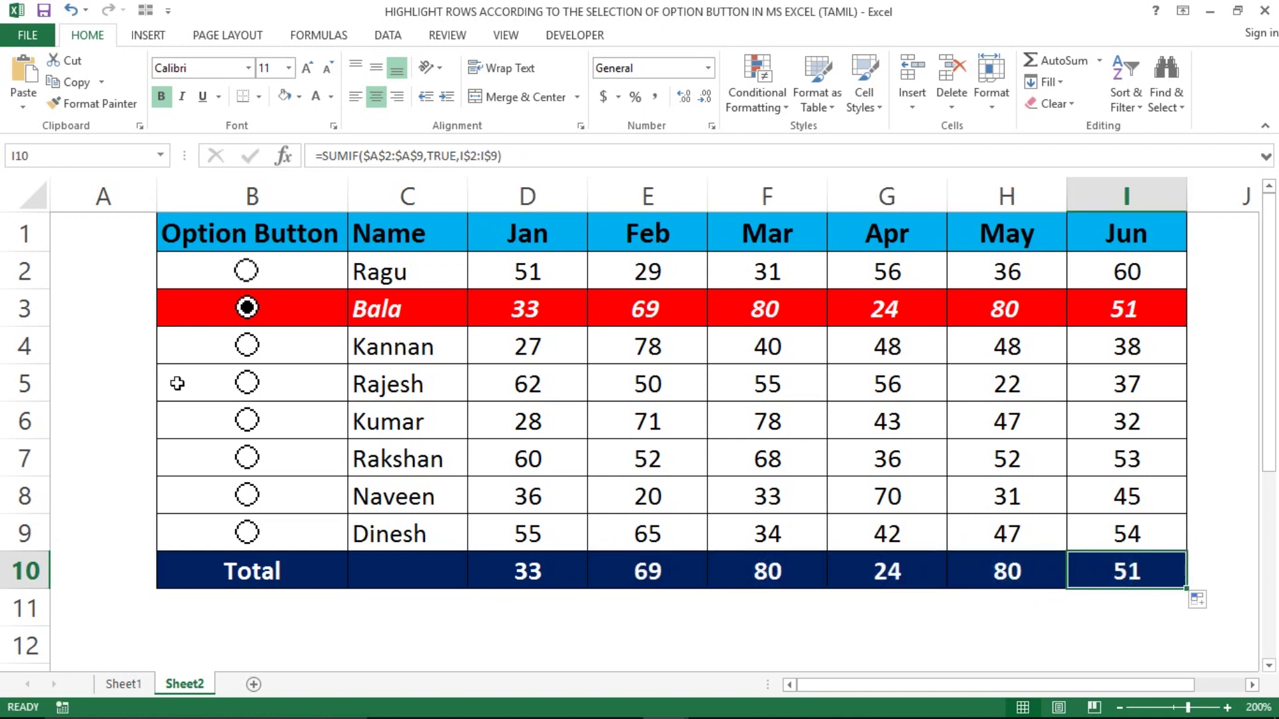
# Step: Cycle through Rajesh, Rakshan, Naveen, Ragu and Bala, ending on Kumar with totals 28, 71, 78, 43, 47, 32
pyautogui.click(243, 394)
pyautogui.click(247, 384)
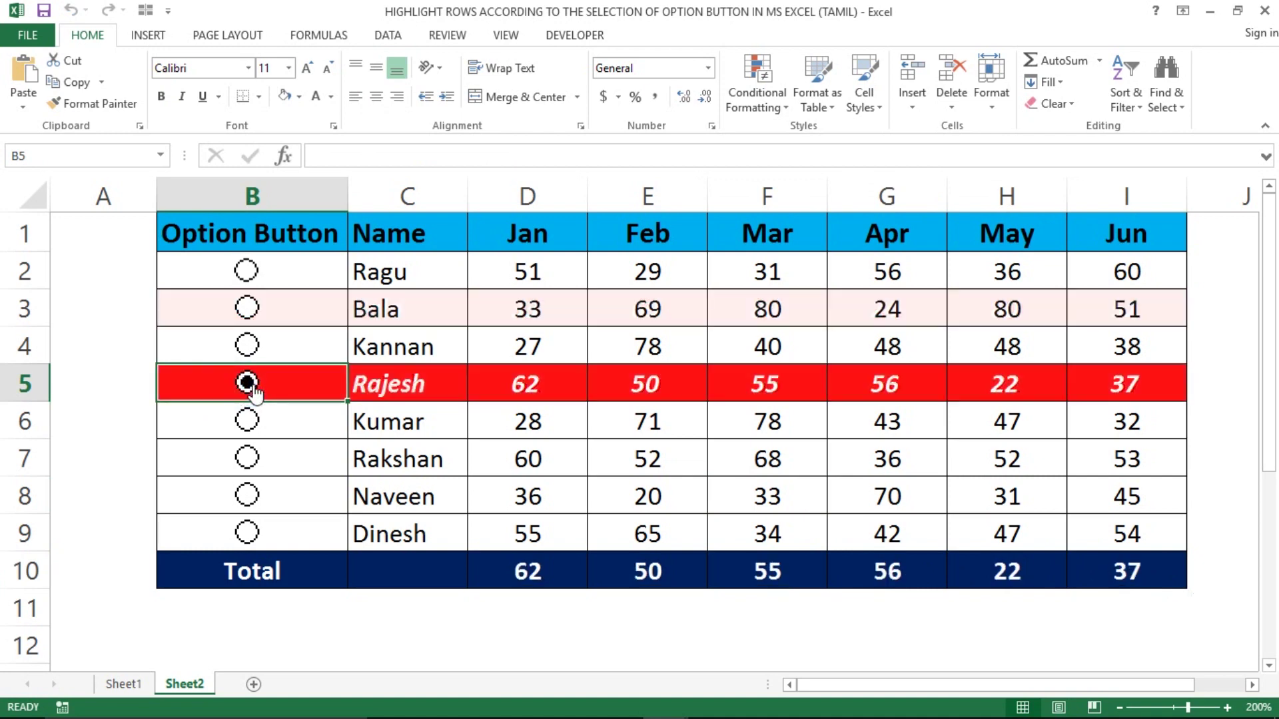
pyautogui.click(257, 466)
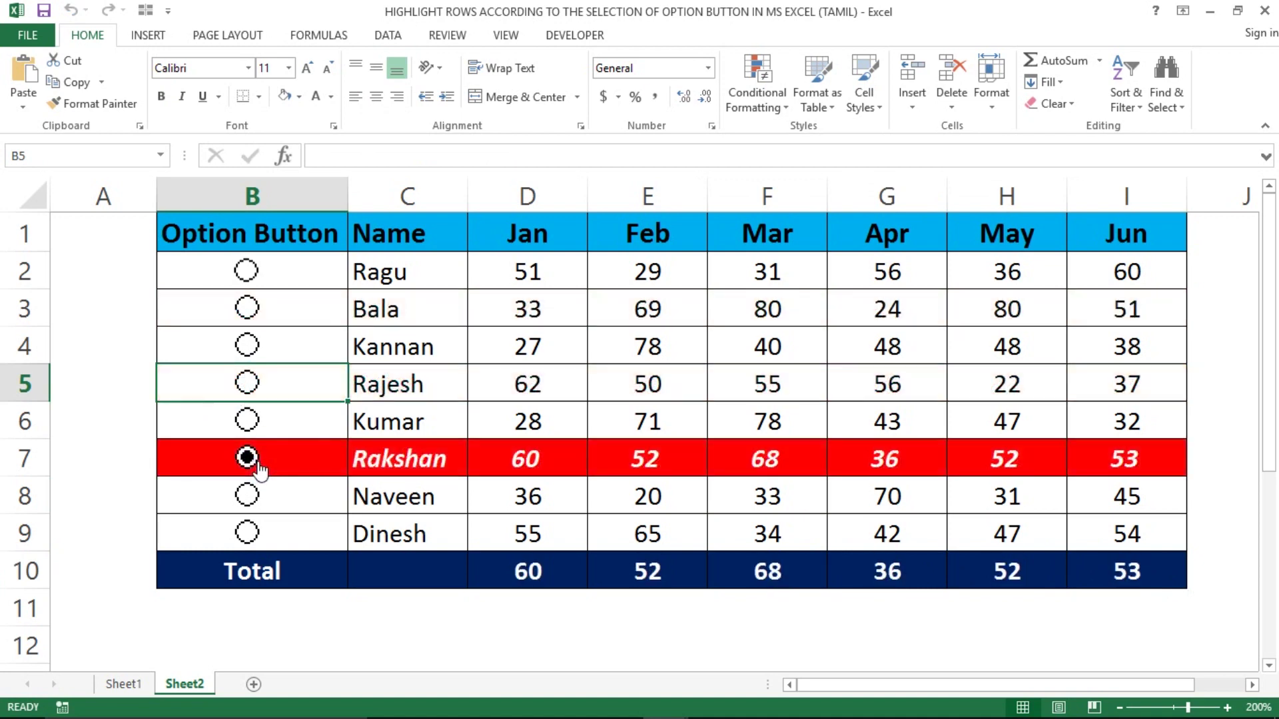
pyautogui.click(255, 507)
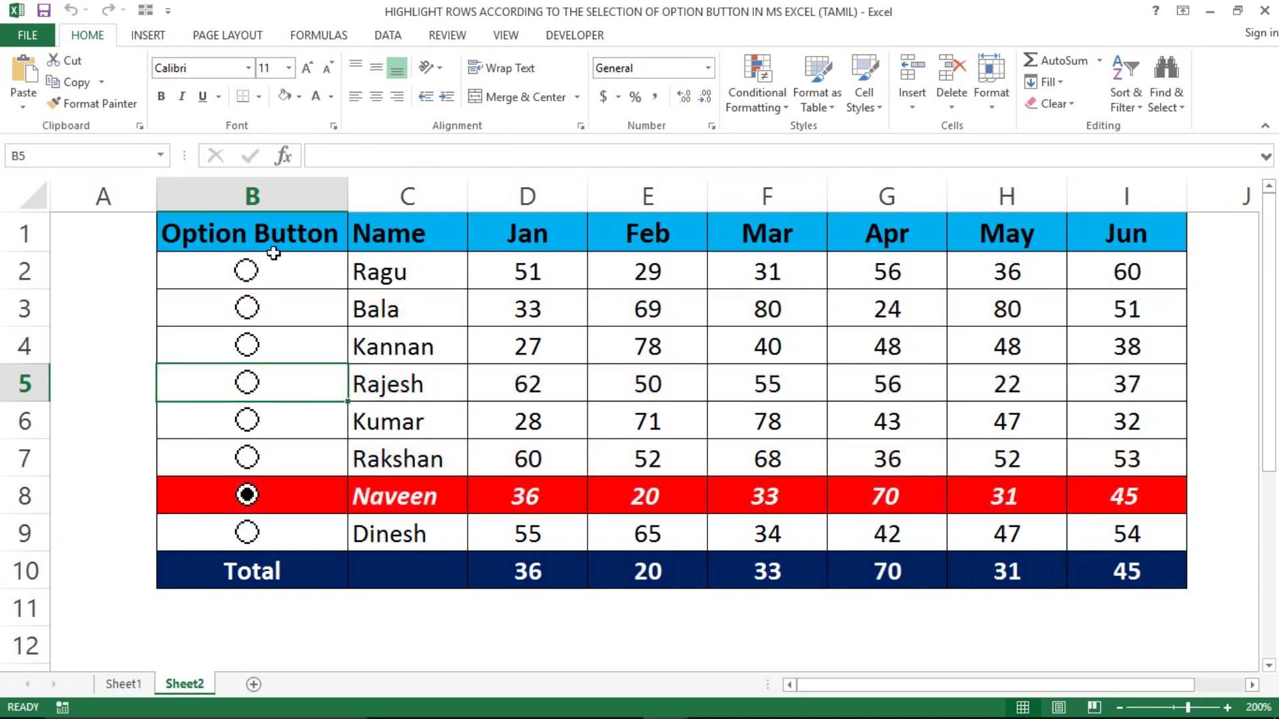
pyautogui.click(247, 271)
pyautogui.click(248, 310)
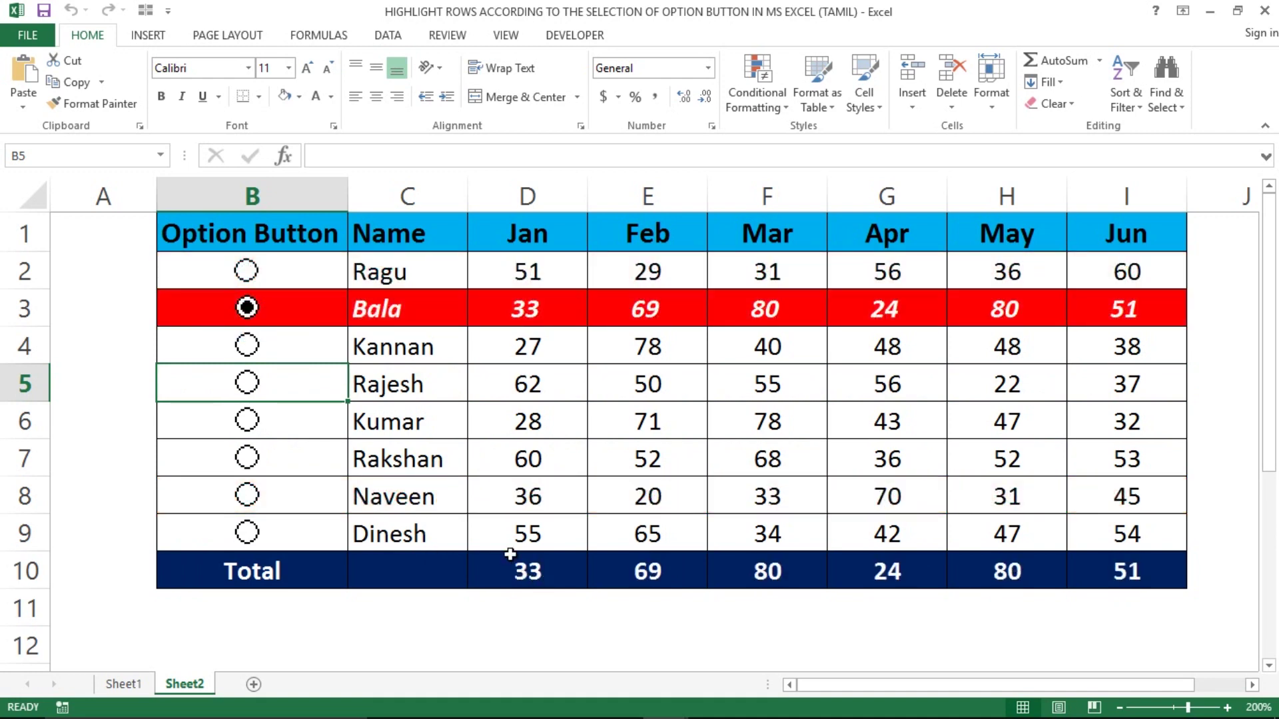
pyautogui.click(255, 431)
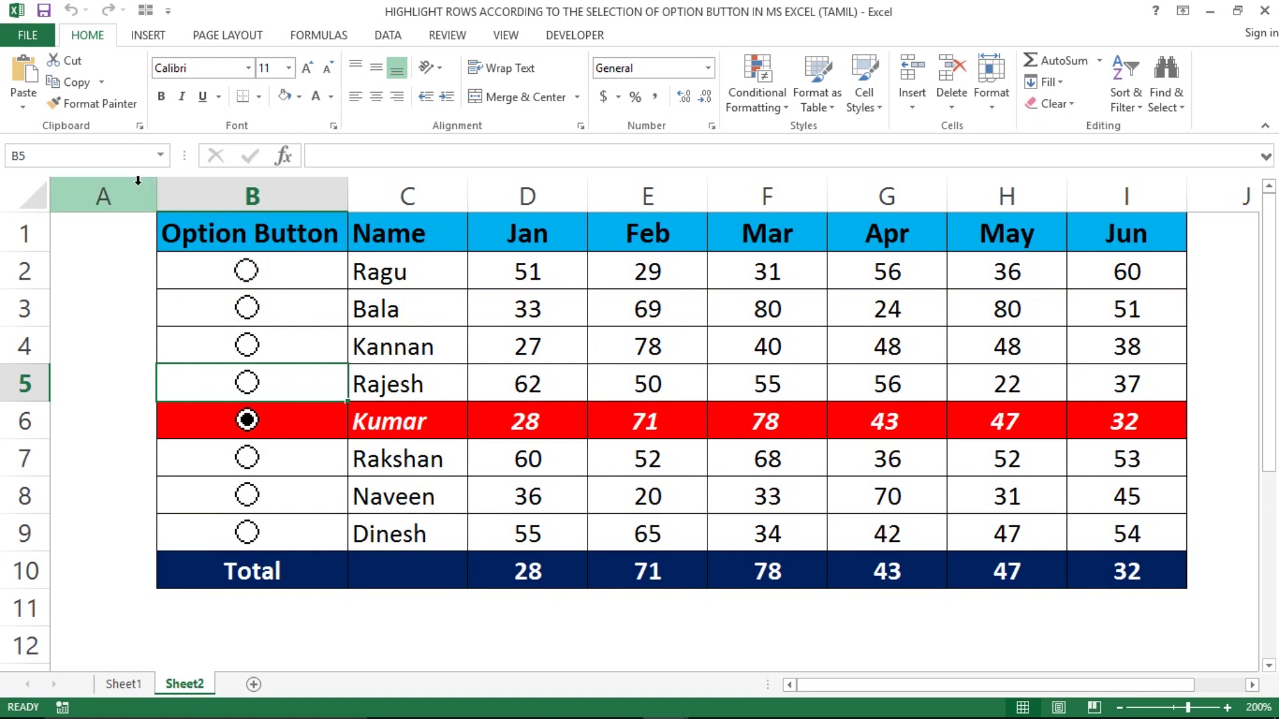
# Step: Narrow column A so the table shifts left, then inspect the IF formulas in column A
pyautogui.moveTo(157, 191); pyautogui.dragTo(94, 196)
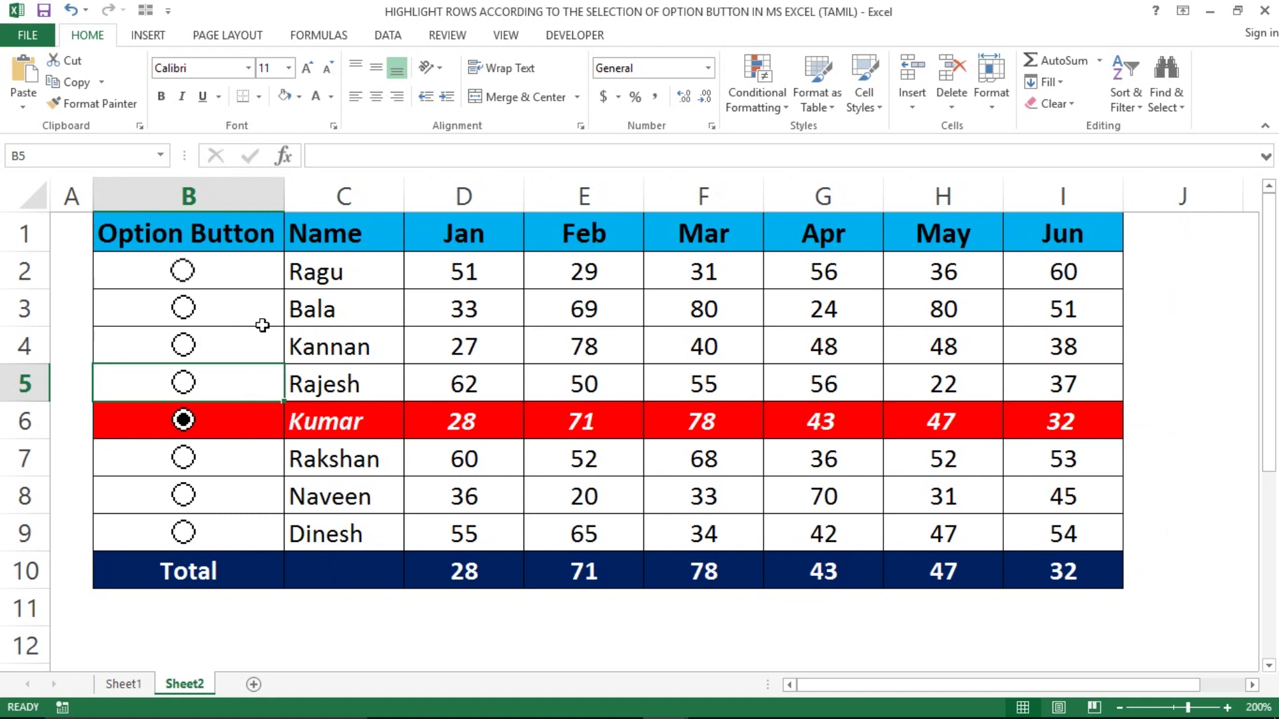
pyautogui.click(54, 246)
pyautogui.press('Down')
pyautogui.press('Up')
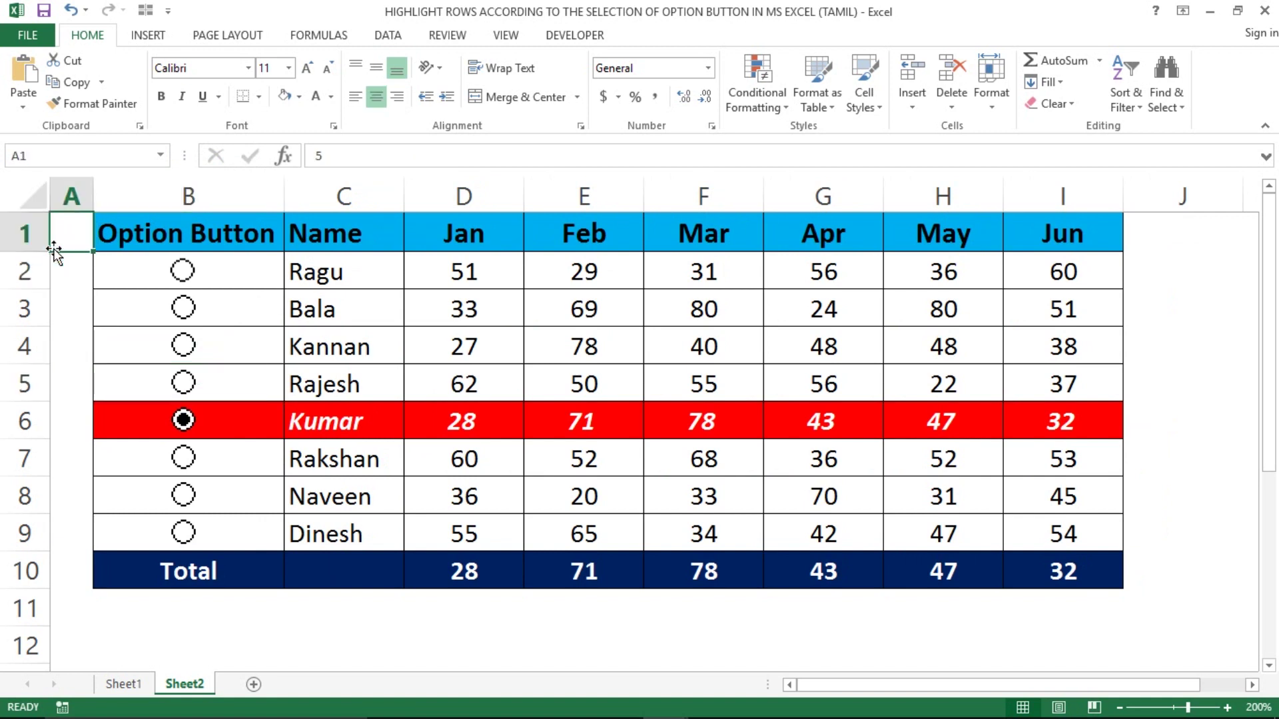
pyautogui.press('Down')
pyautogui.press('Down')
pyautogui.press('Down')
pyautogui.press('Up')
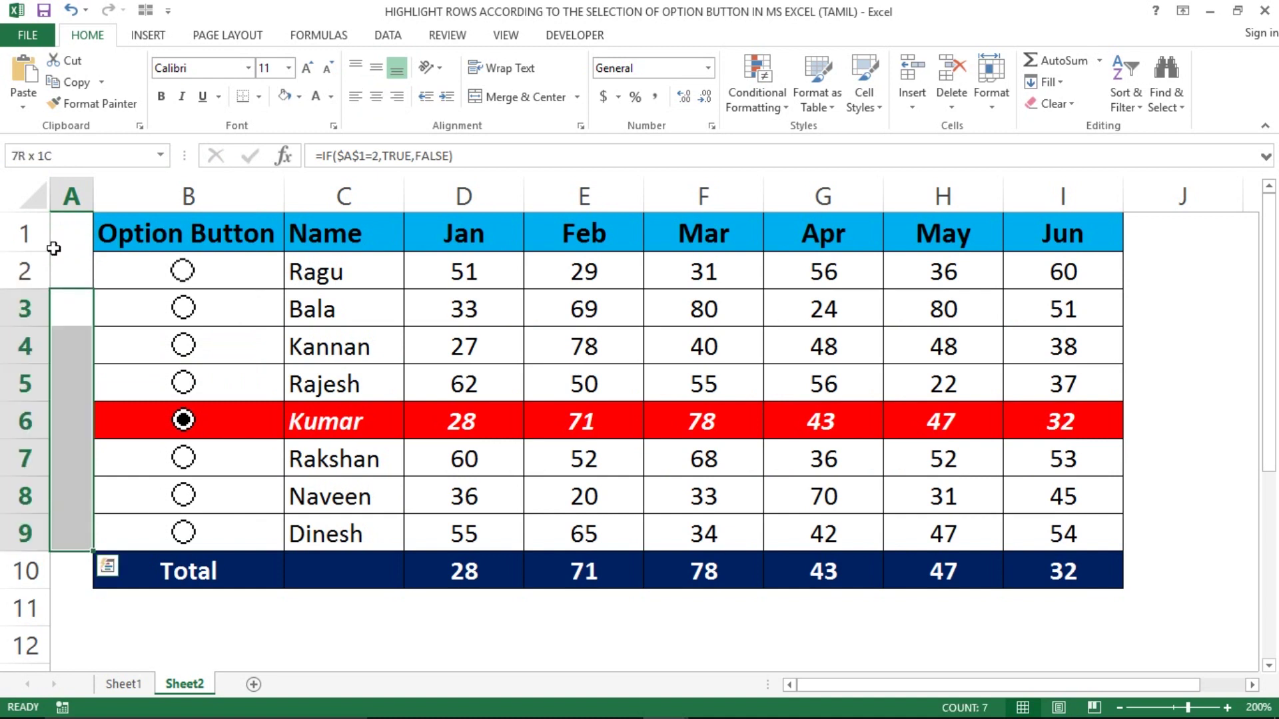
# Step: Return to cell A1 and save the workbook
pyautogui.press('Up')
pyautogui.press('Up')
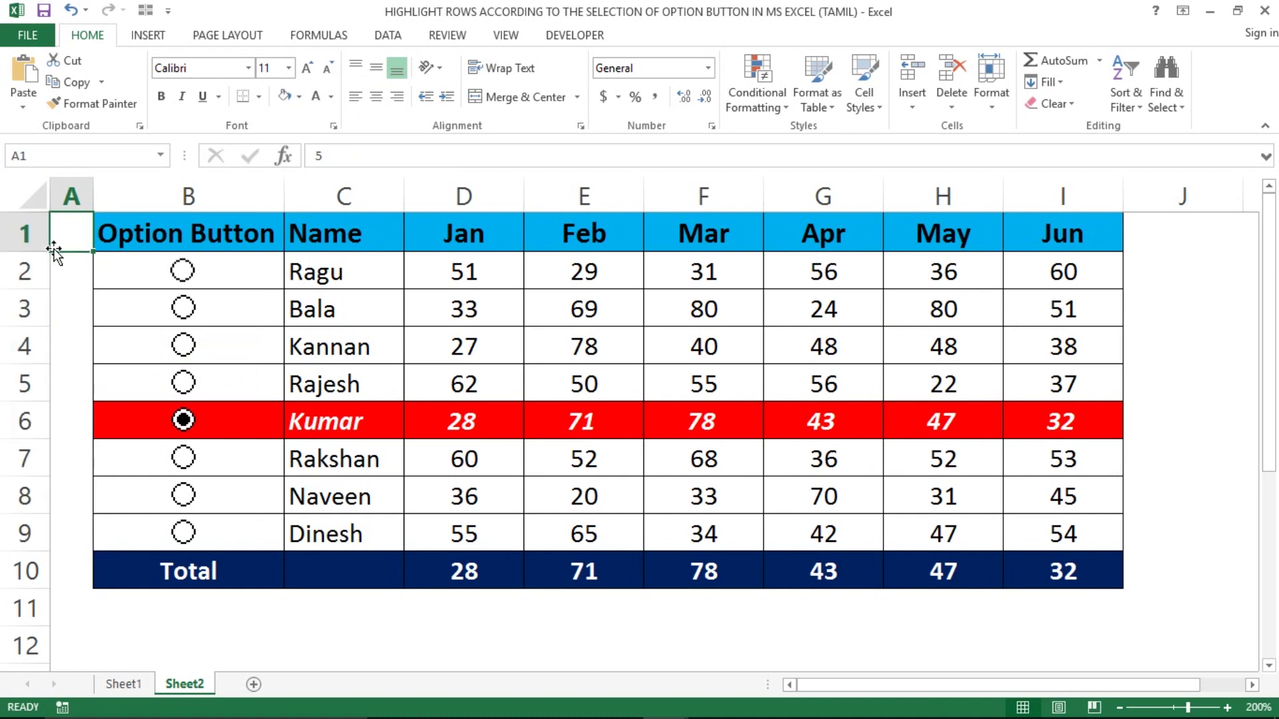
pyautogui.press('Down')
pyautogui.press('Right')
pyautogui.press('Left')
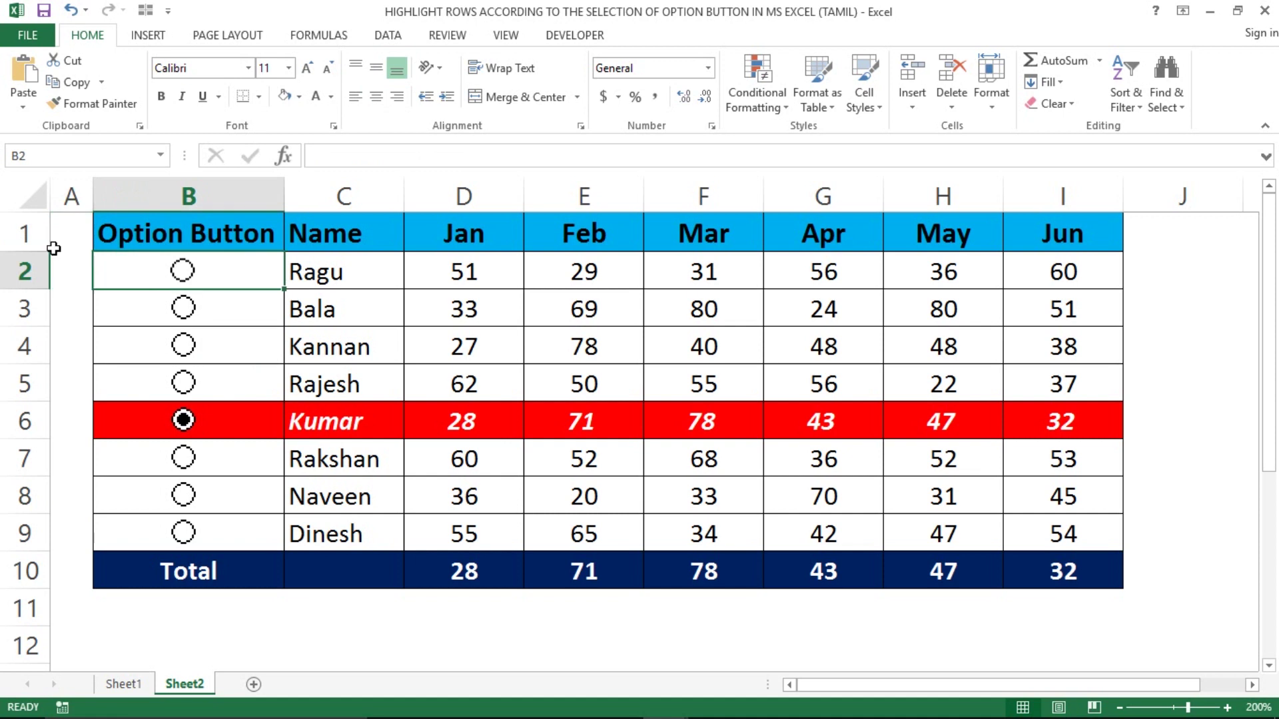
pyautogui.press('Up')
pyautogui.press('Right')
pyautogui.press('Left')
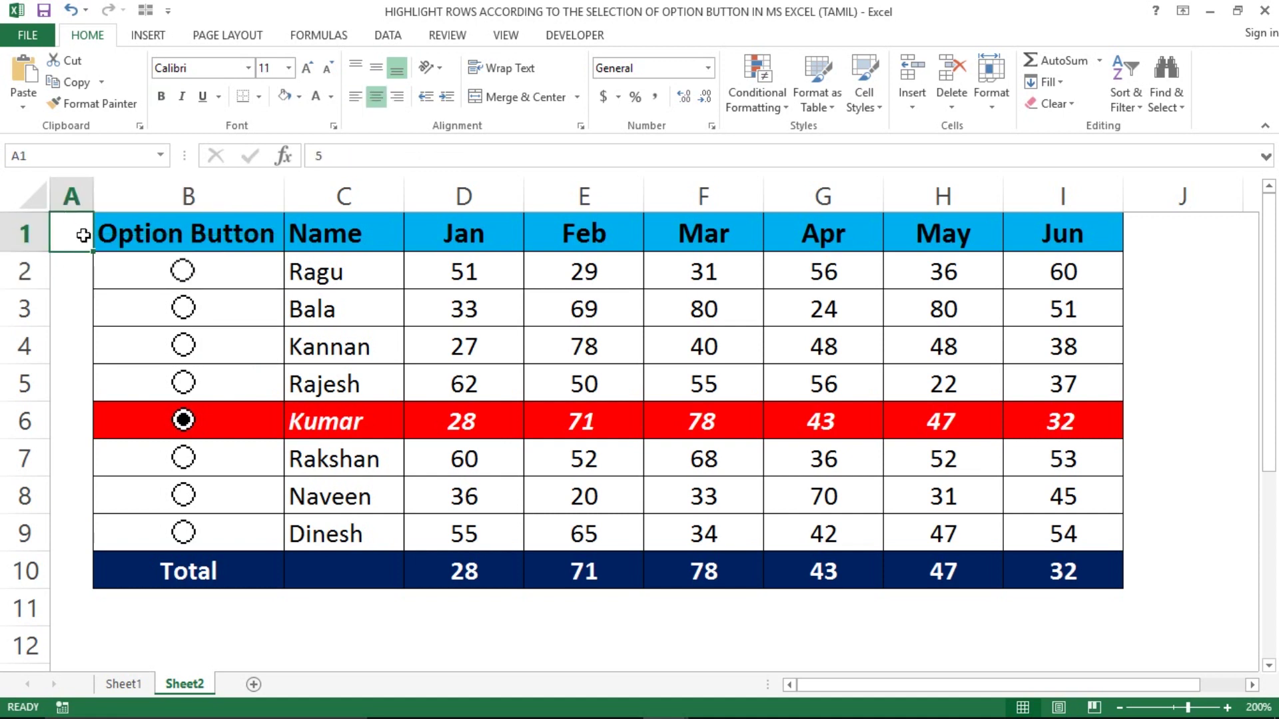
pyautogui.hotkey('ctrl', 's')
# Step: Cycle through Naveen, Kannan, Ragu, Bala, Rajesh and Rakshan to show each row highlighting
pyautogui.click(203, 494)
pyautogui.click(178, 339)
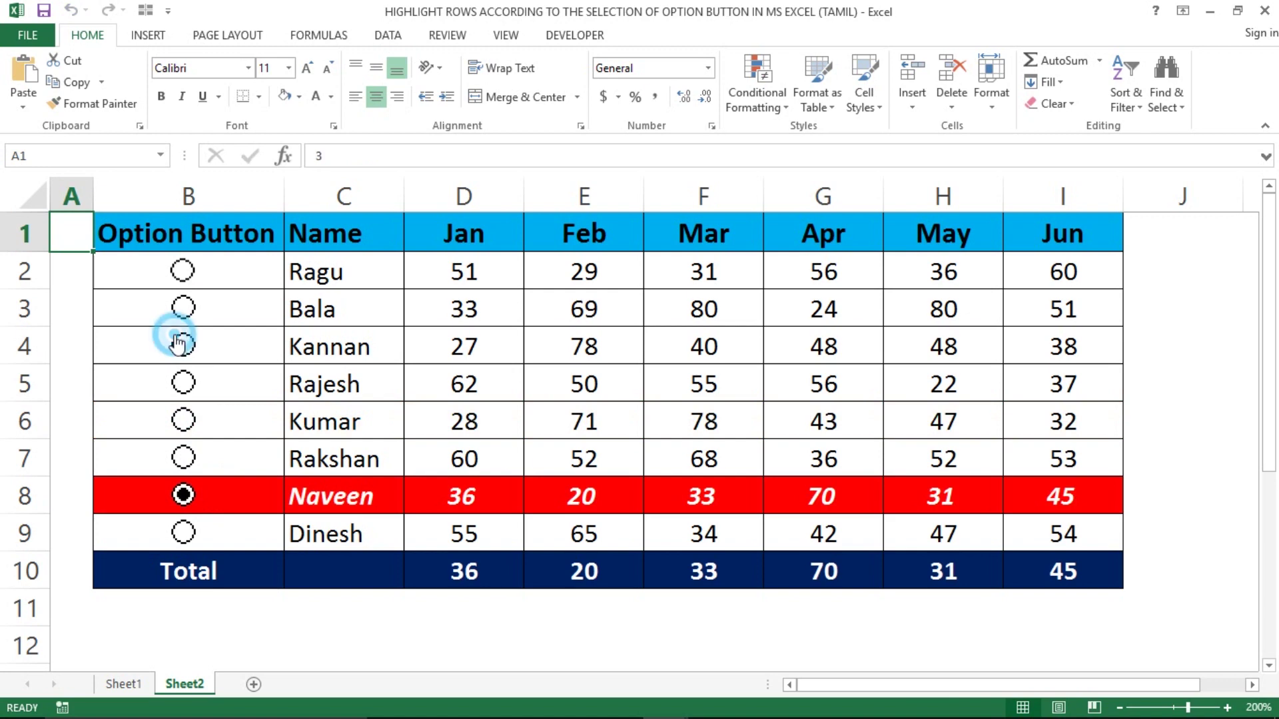
pyautogui.click(185, 270)
pyautogui.click(192, 306)
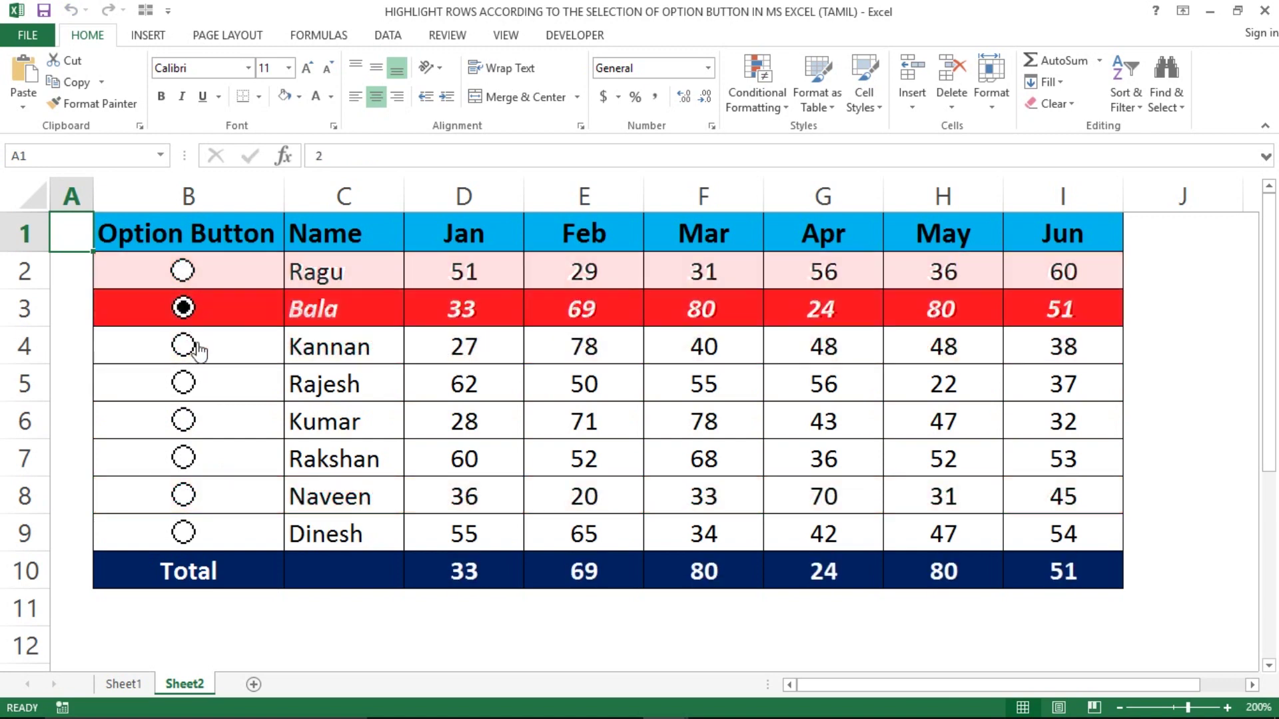
pyautogui.click(190, 345)
pyautogui.click(195, 395)
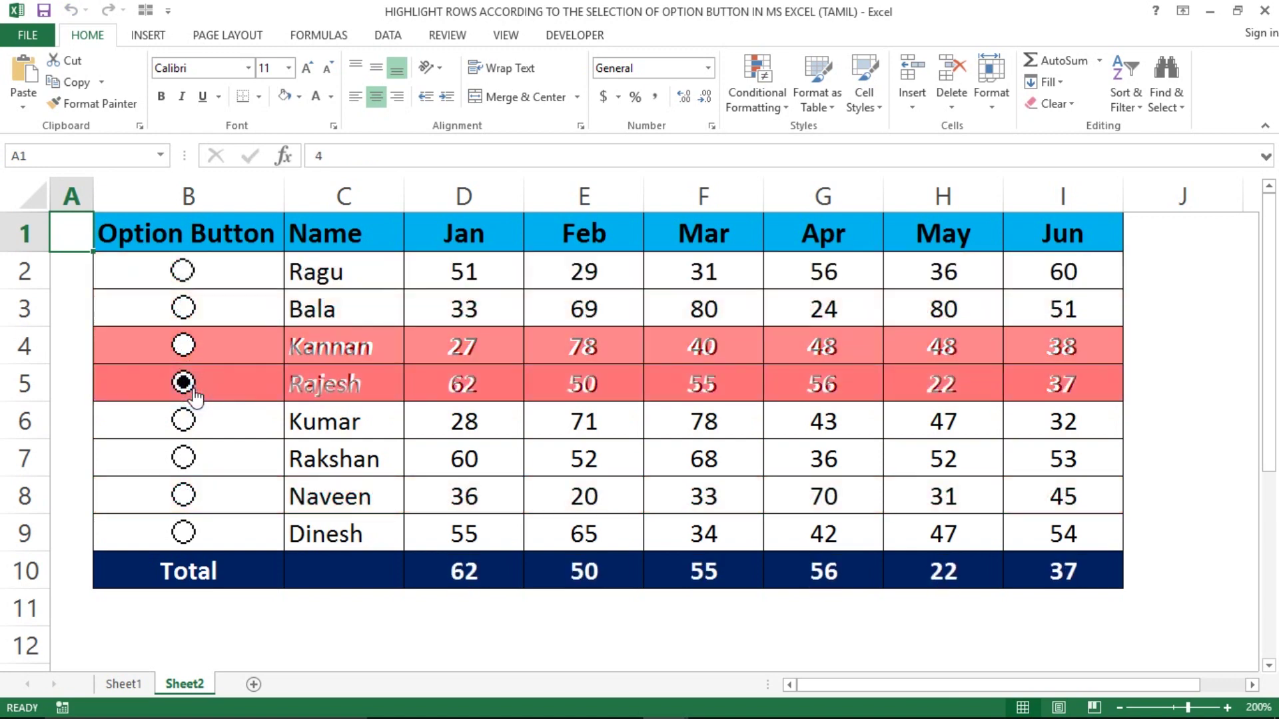
pyautogui.click(198, 452)
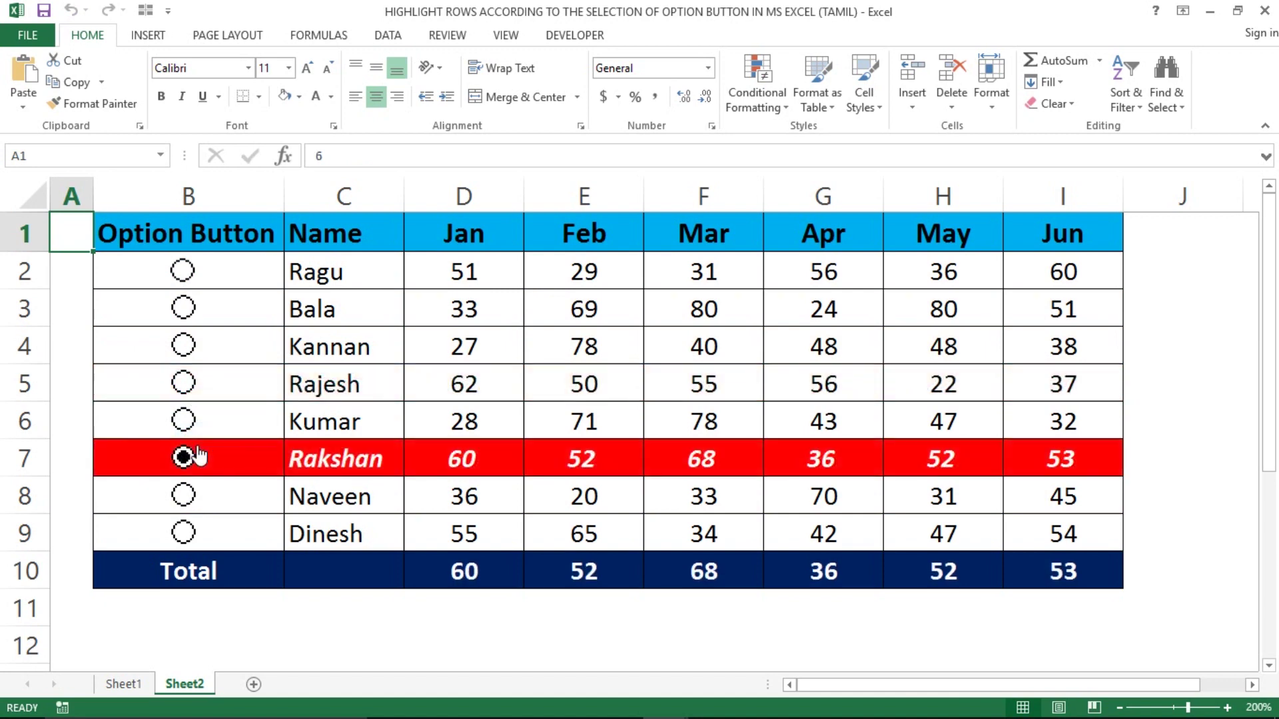
pyautogui.click(192, 500)
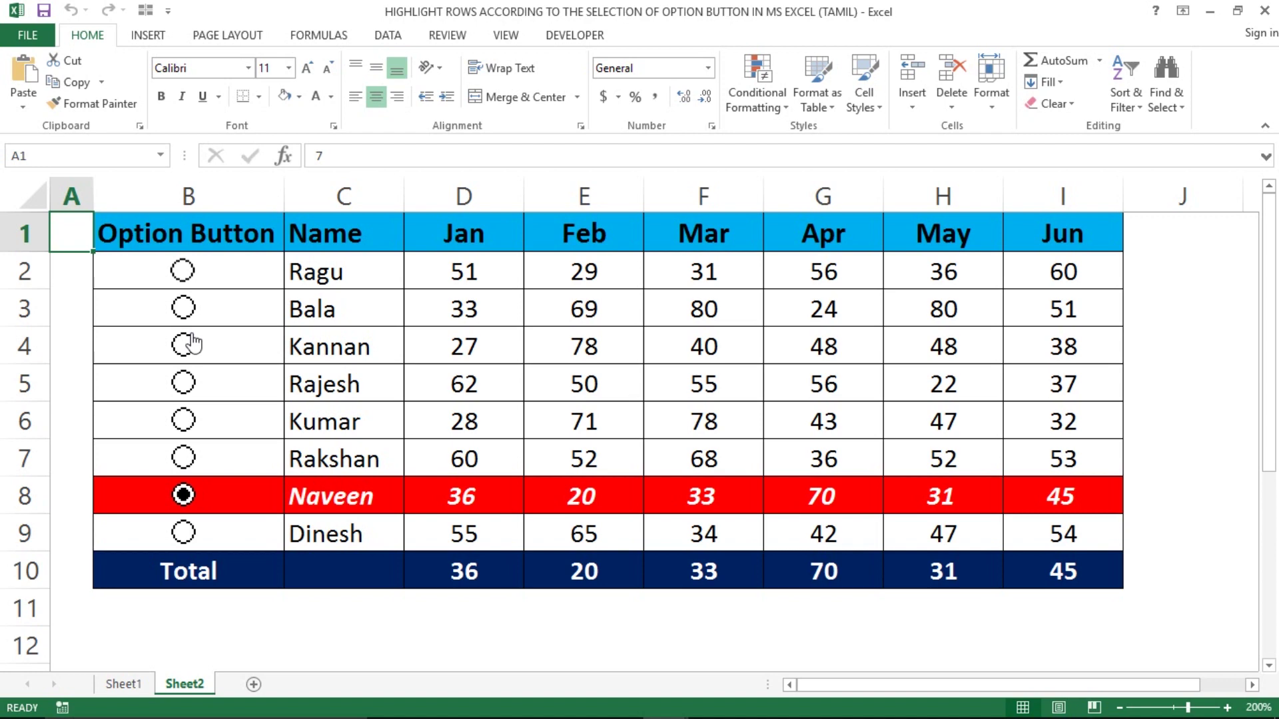
# Step: Try Kannan, Kumar and Bala, then finish on Rajesh so Total shows 62, 50, 55, 56, 22, 37
pyautogui.click(178, 355)
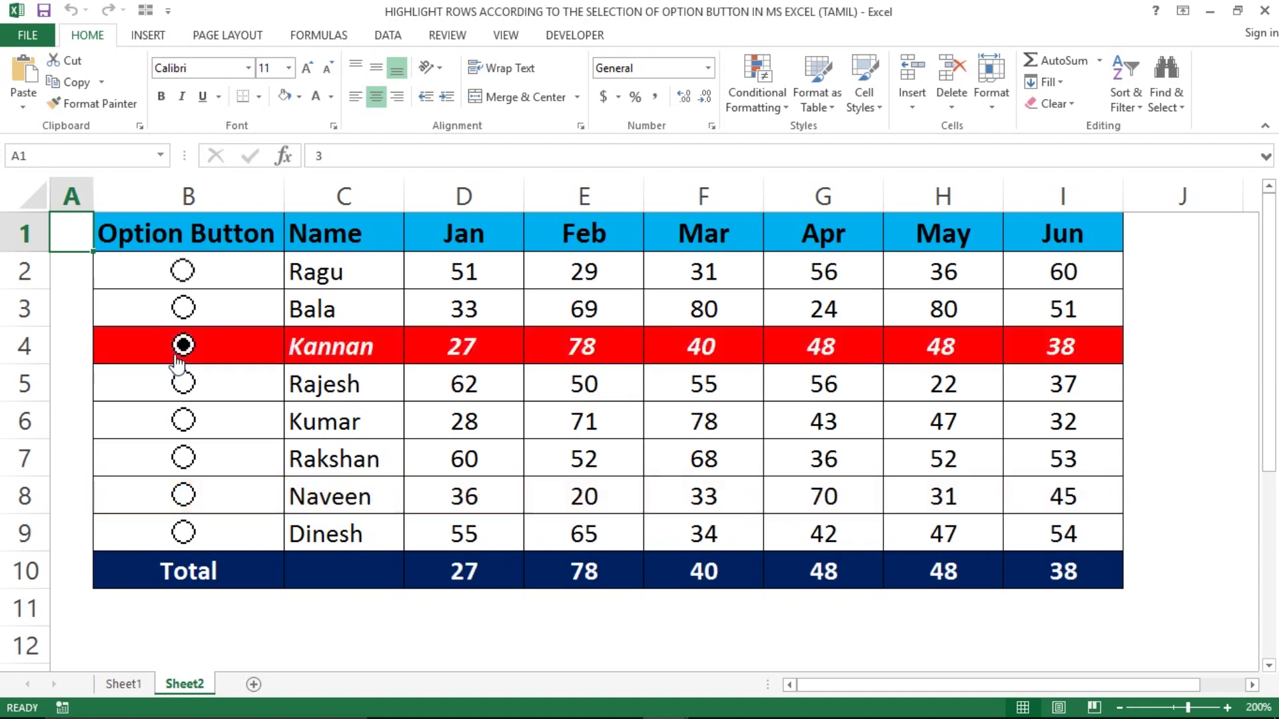
pyautogui.click(188, 417)
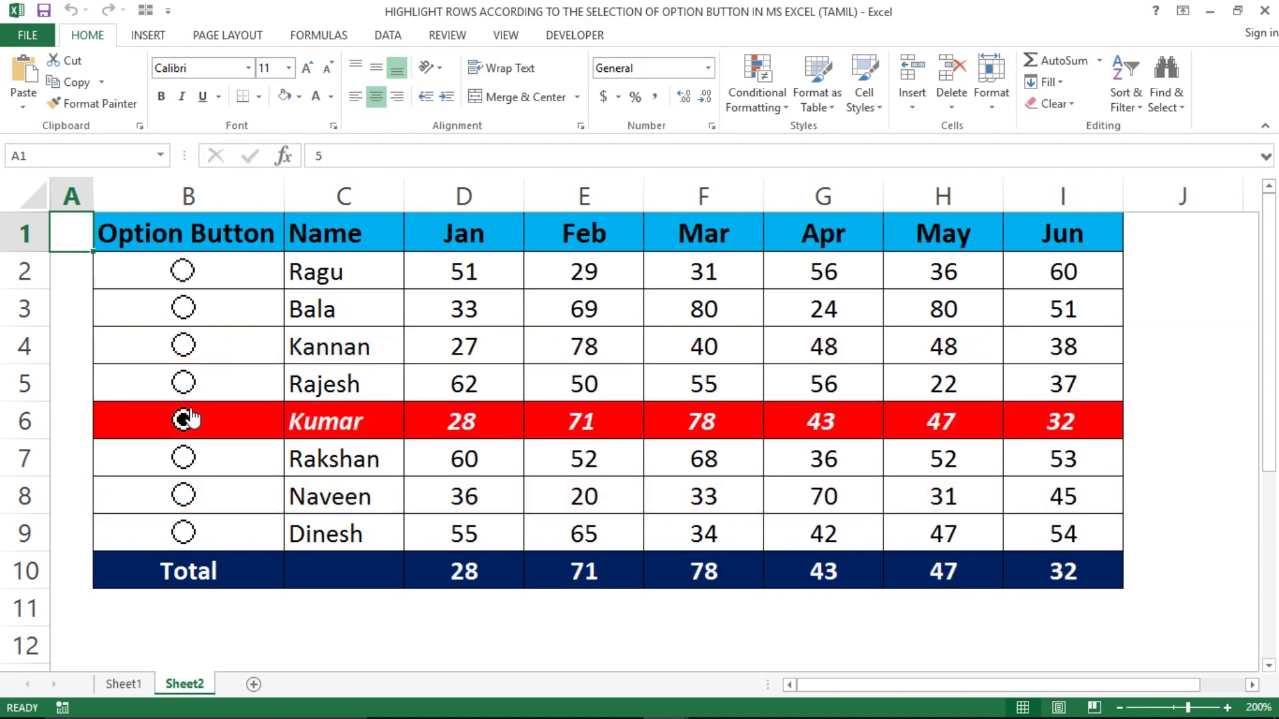
pyautogui.click(208, 347)
pyautogui.click(184, 309)
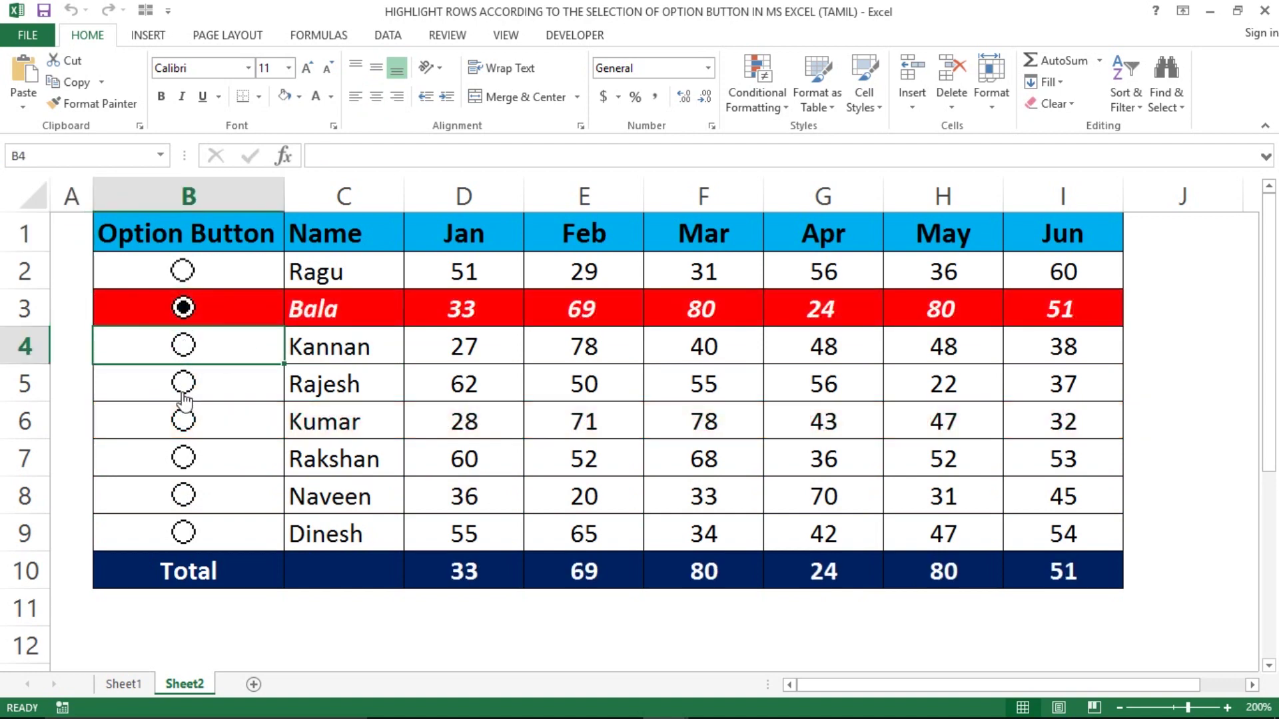
pyautogui.click(184, 386)
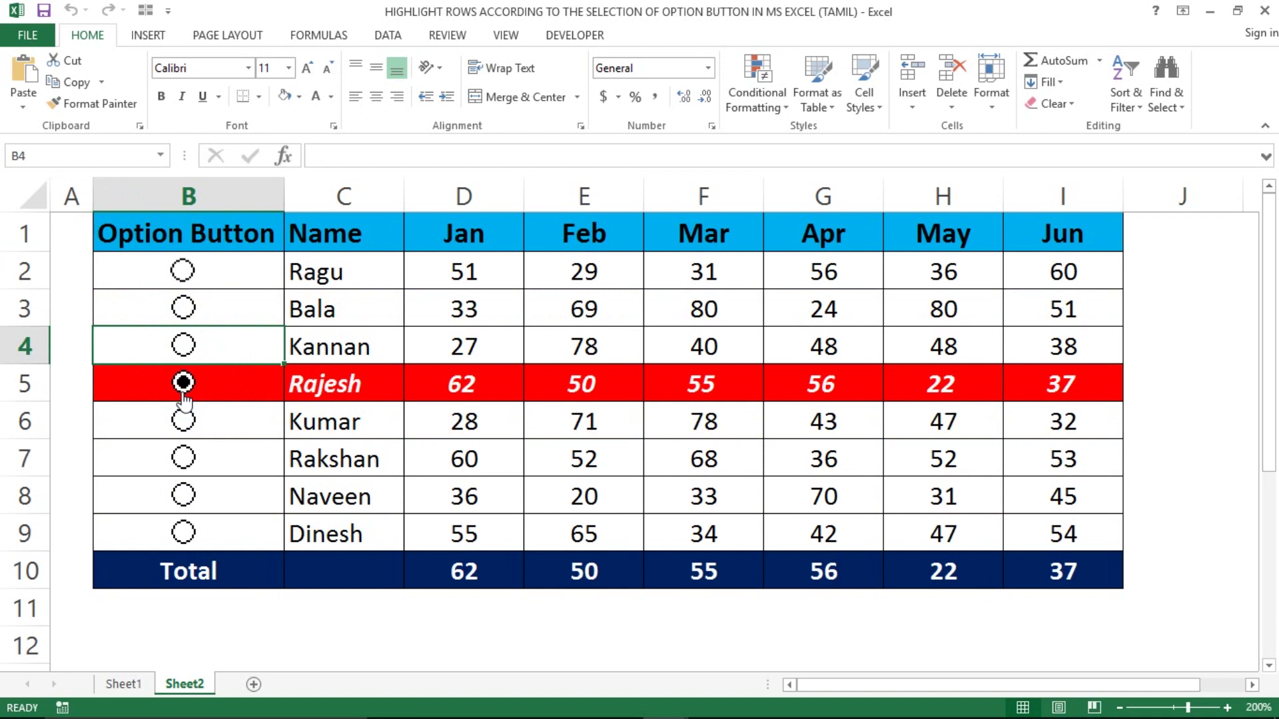
pyautogui.click(183, 427)
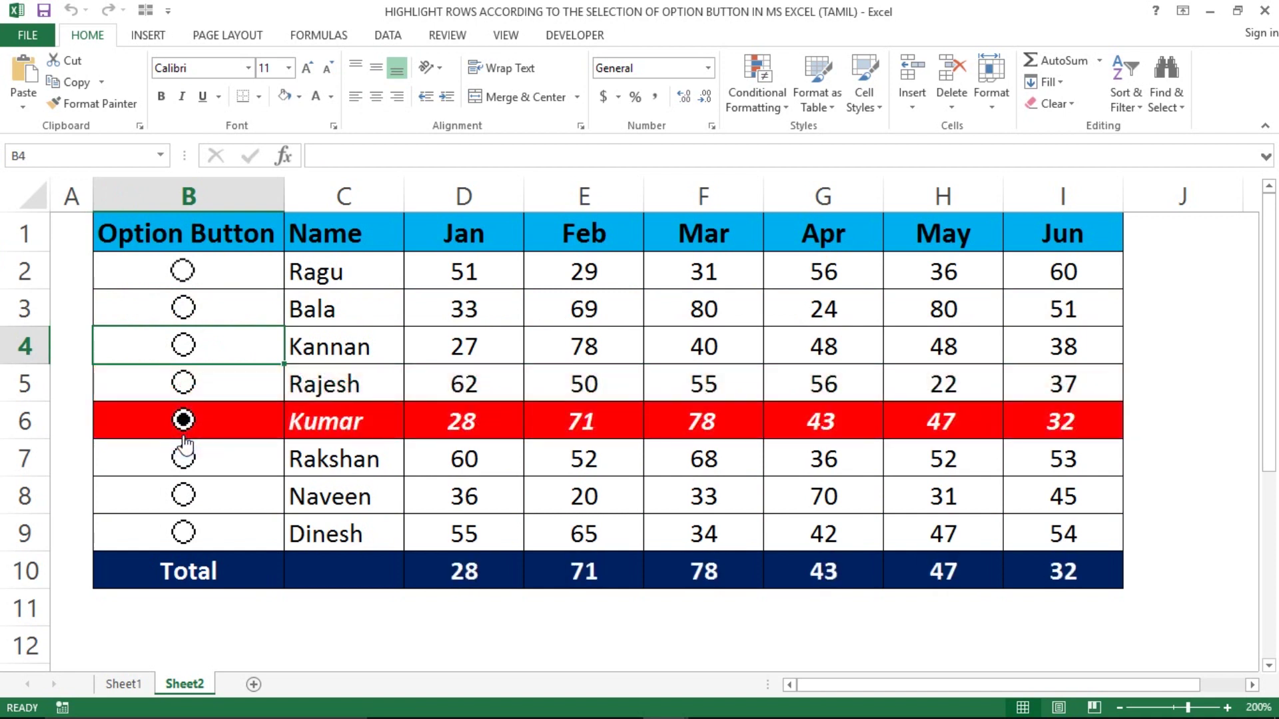
pyautogui.click(183, 345)
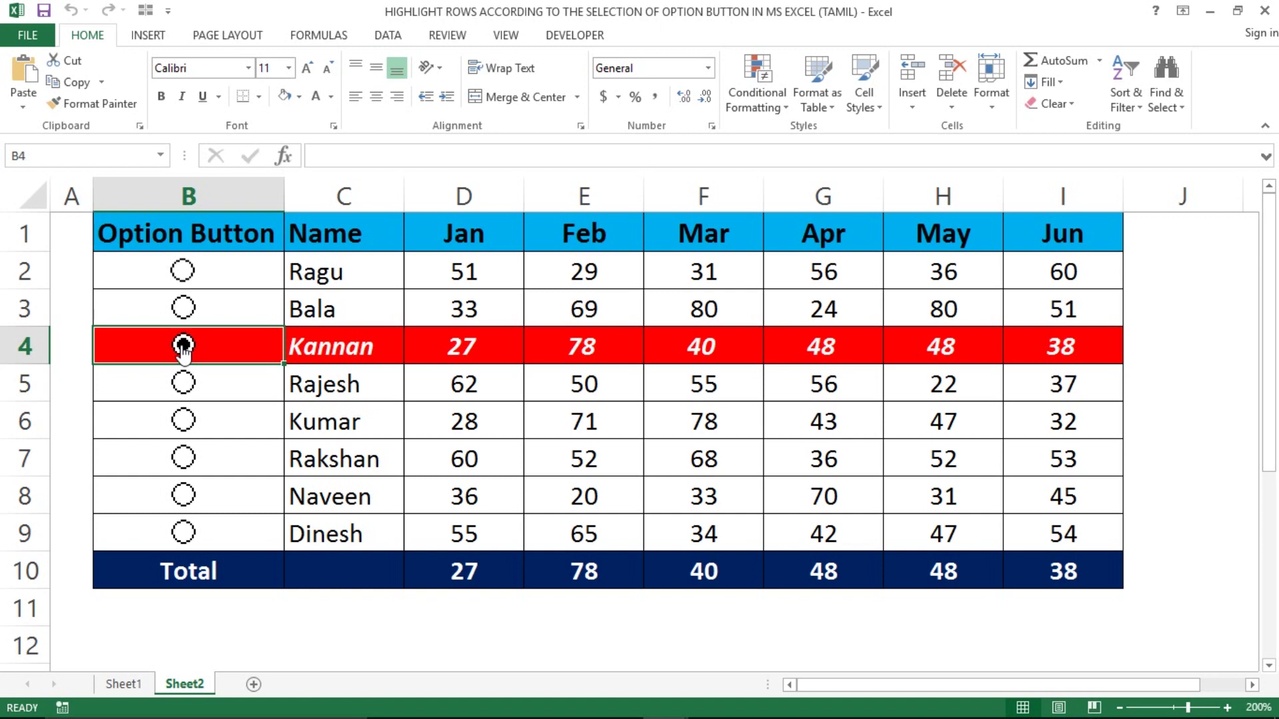
pyautogui.click(183, 382)
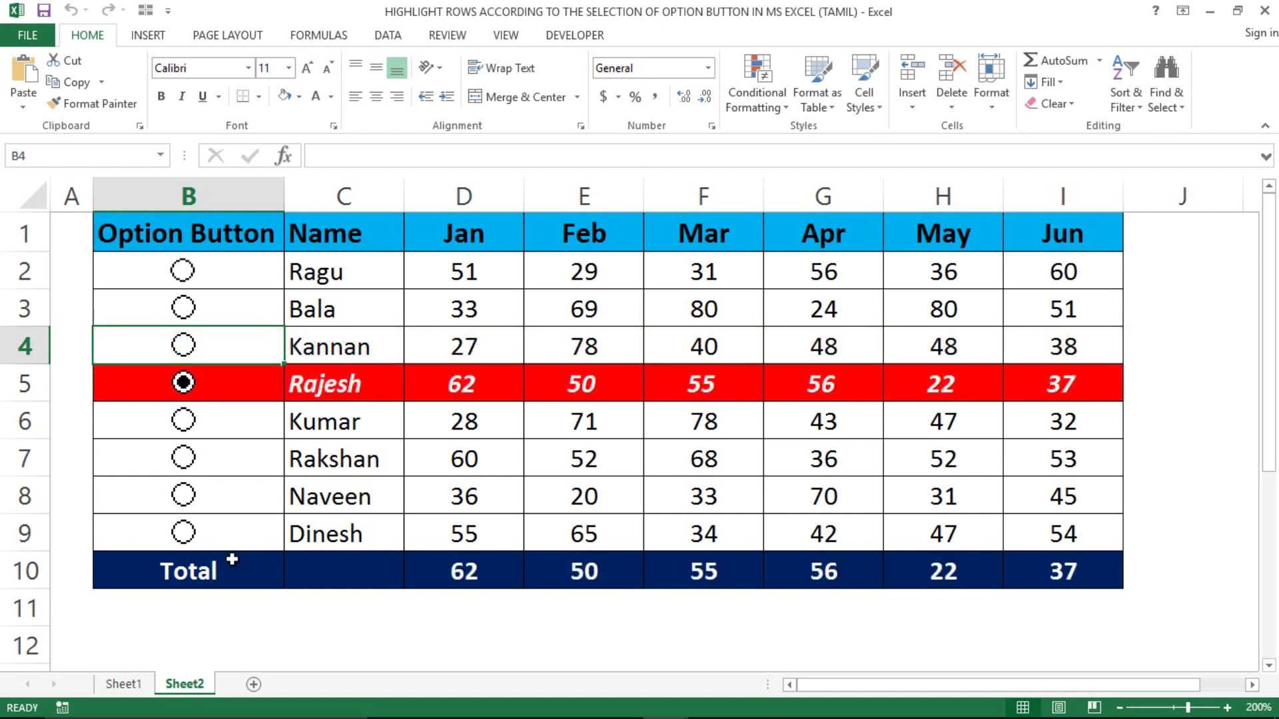